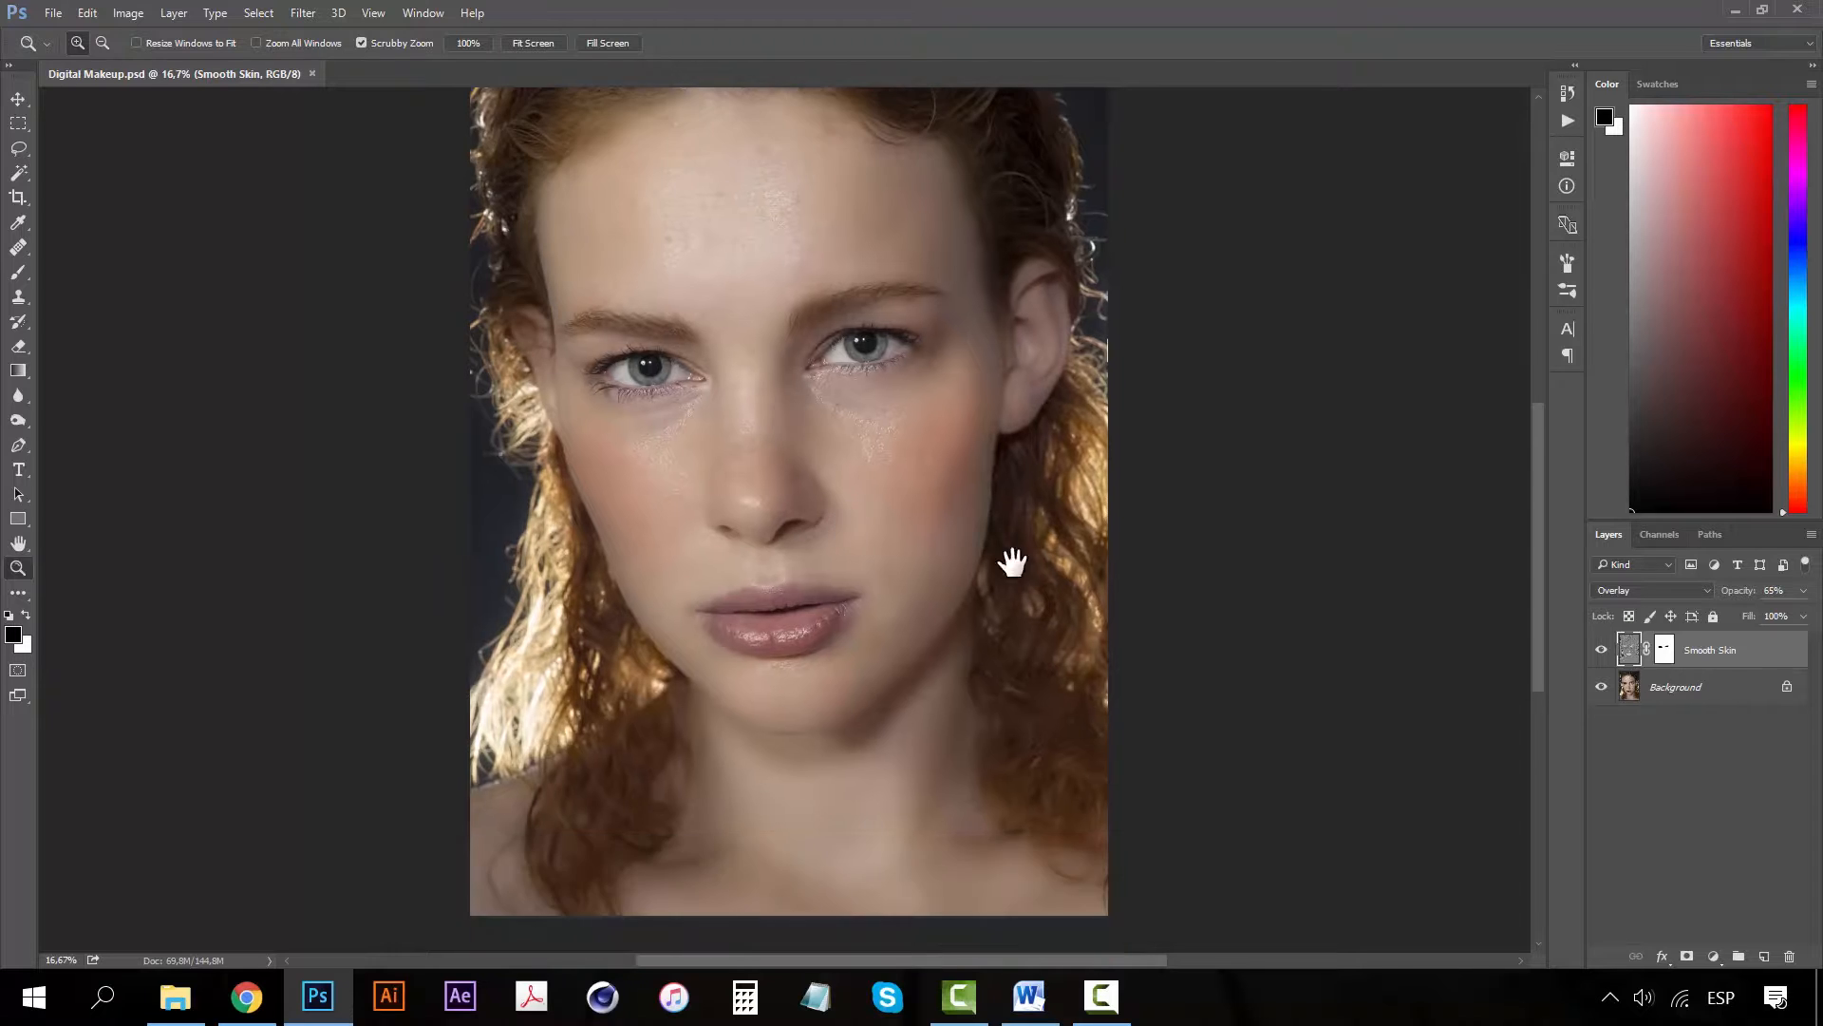
scroll(1013, 560, "down", 1)
scroll(868, 456, "up", 1)
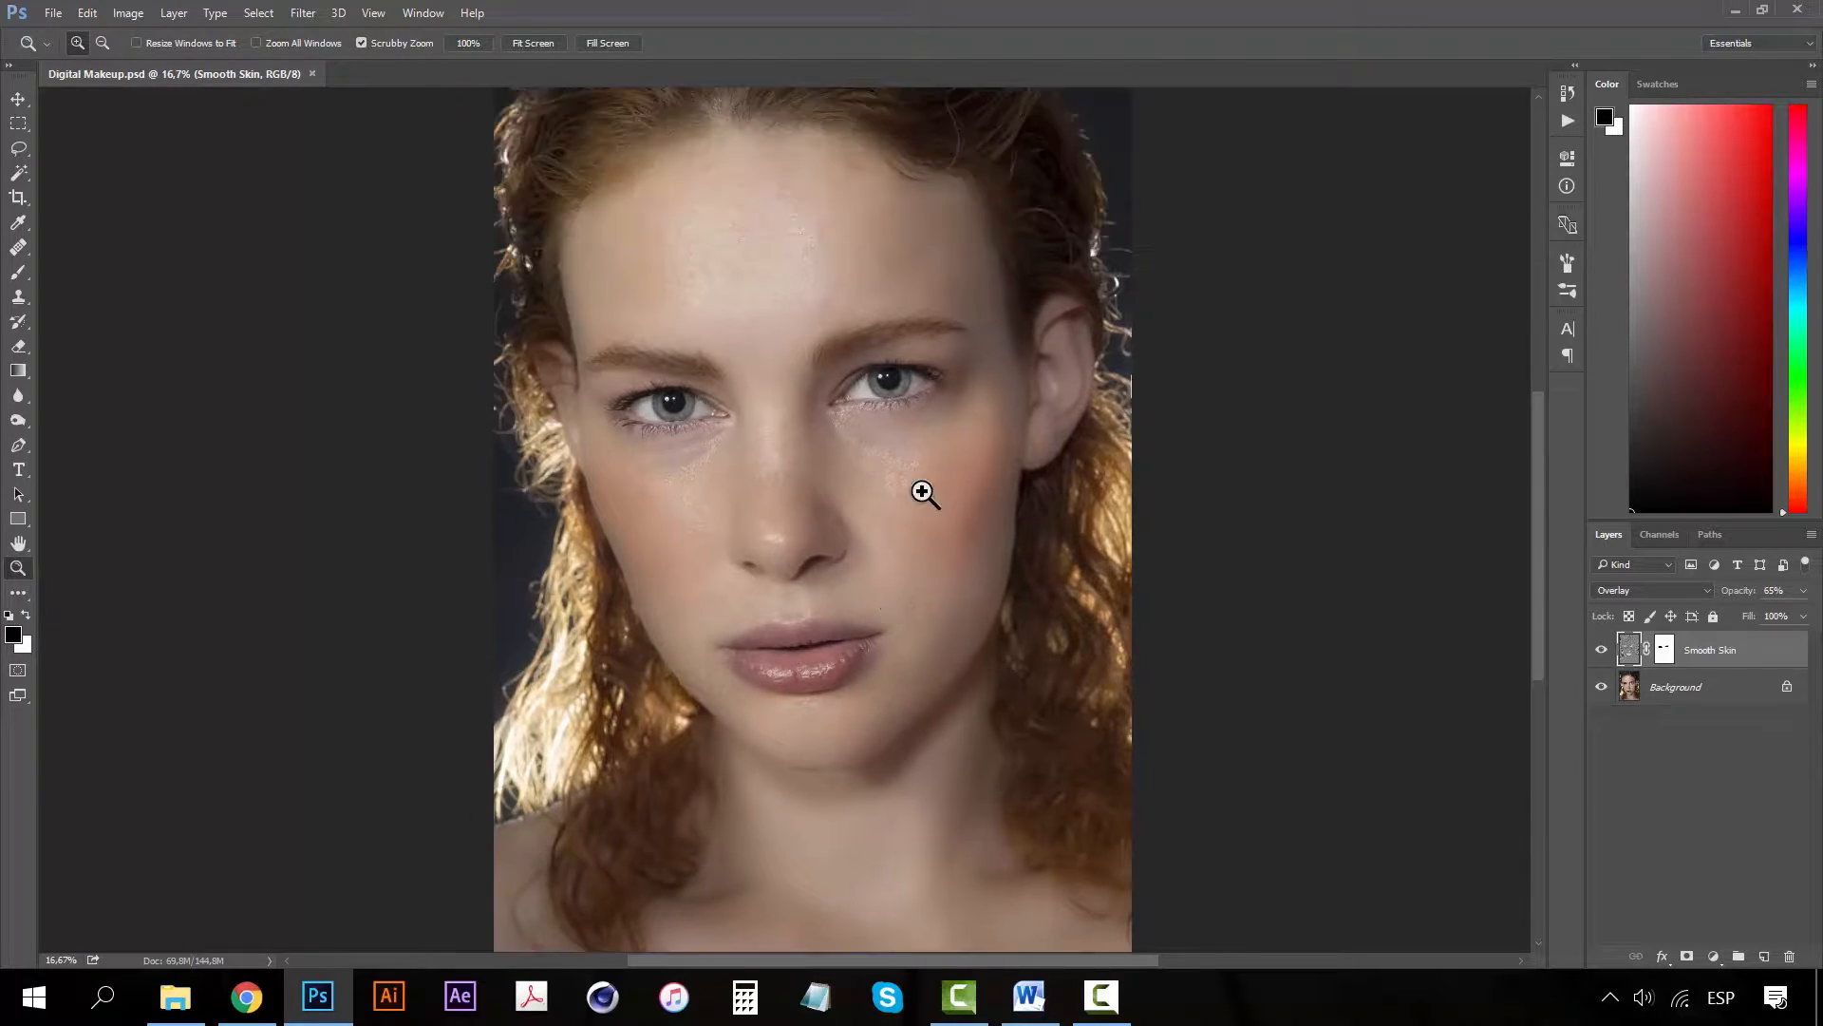
scroll(927, 493, "up", 1)
left_click_drag(898, 605, 834, 484)
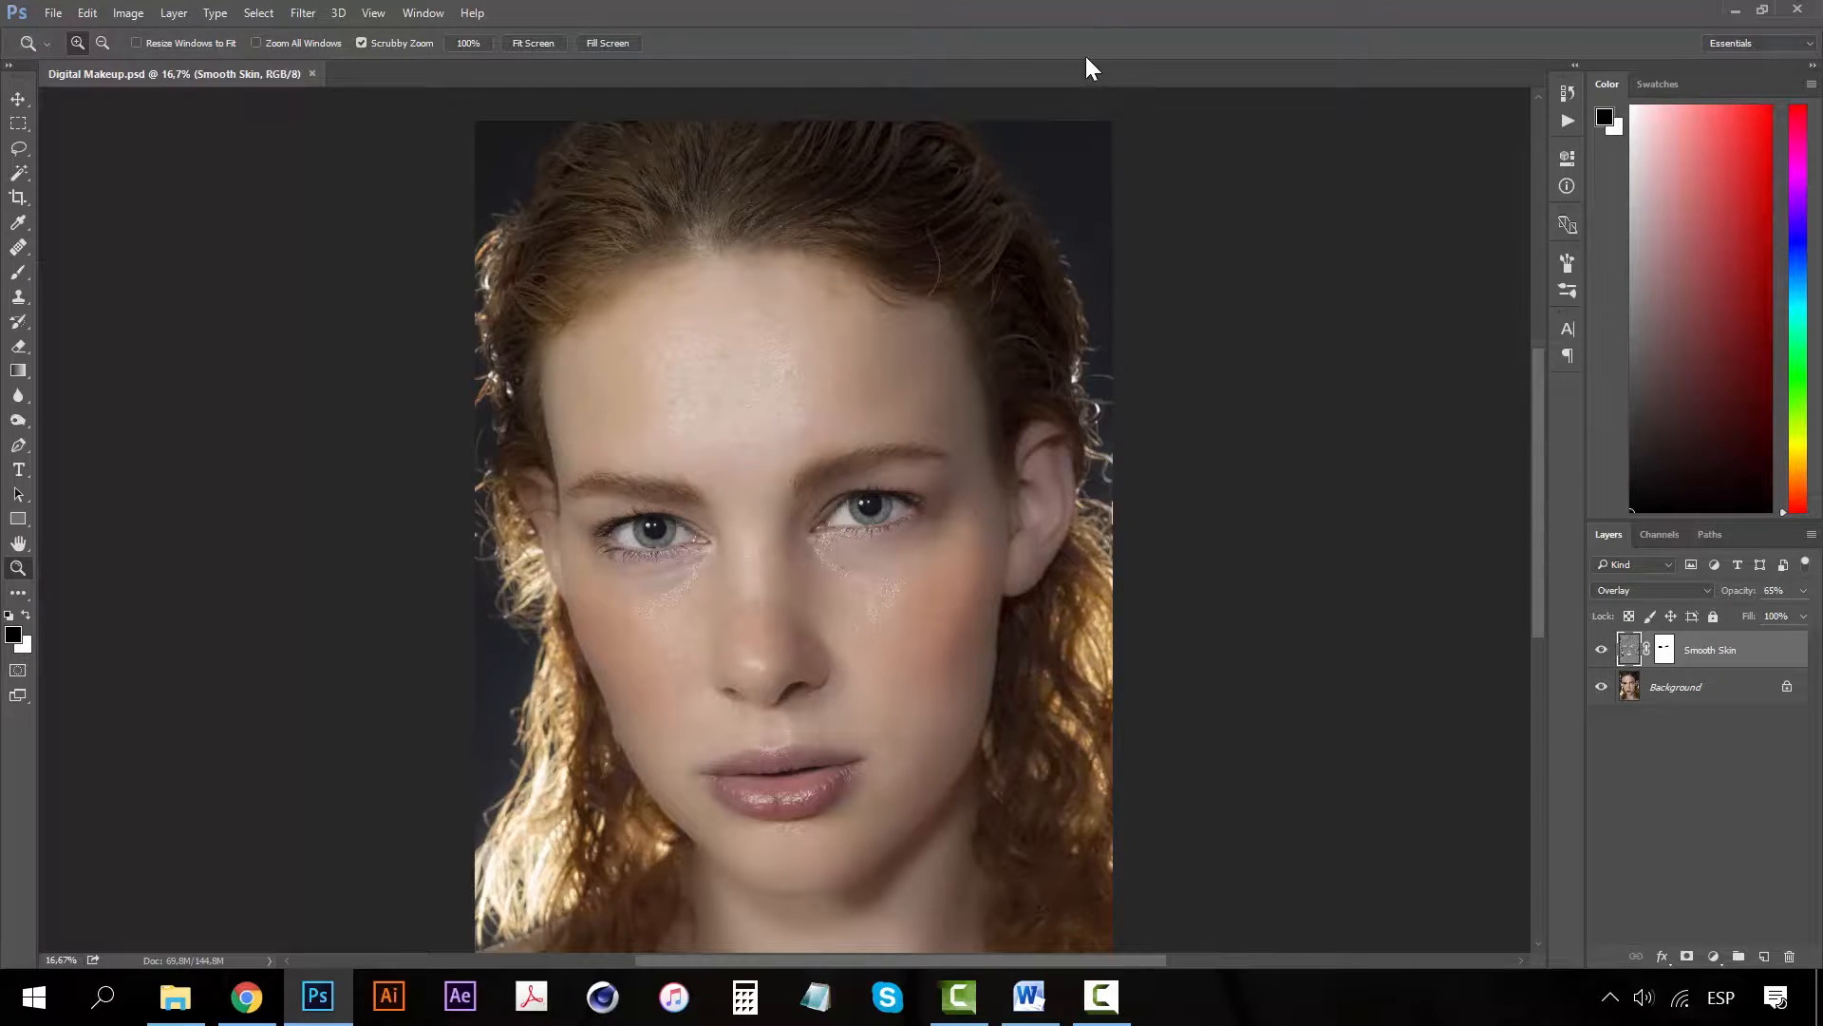
Create a top layer named Dodge & Burn in Overlay mode, filled with the Overlay-neutral 50% gray
left_click(15, 101)
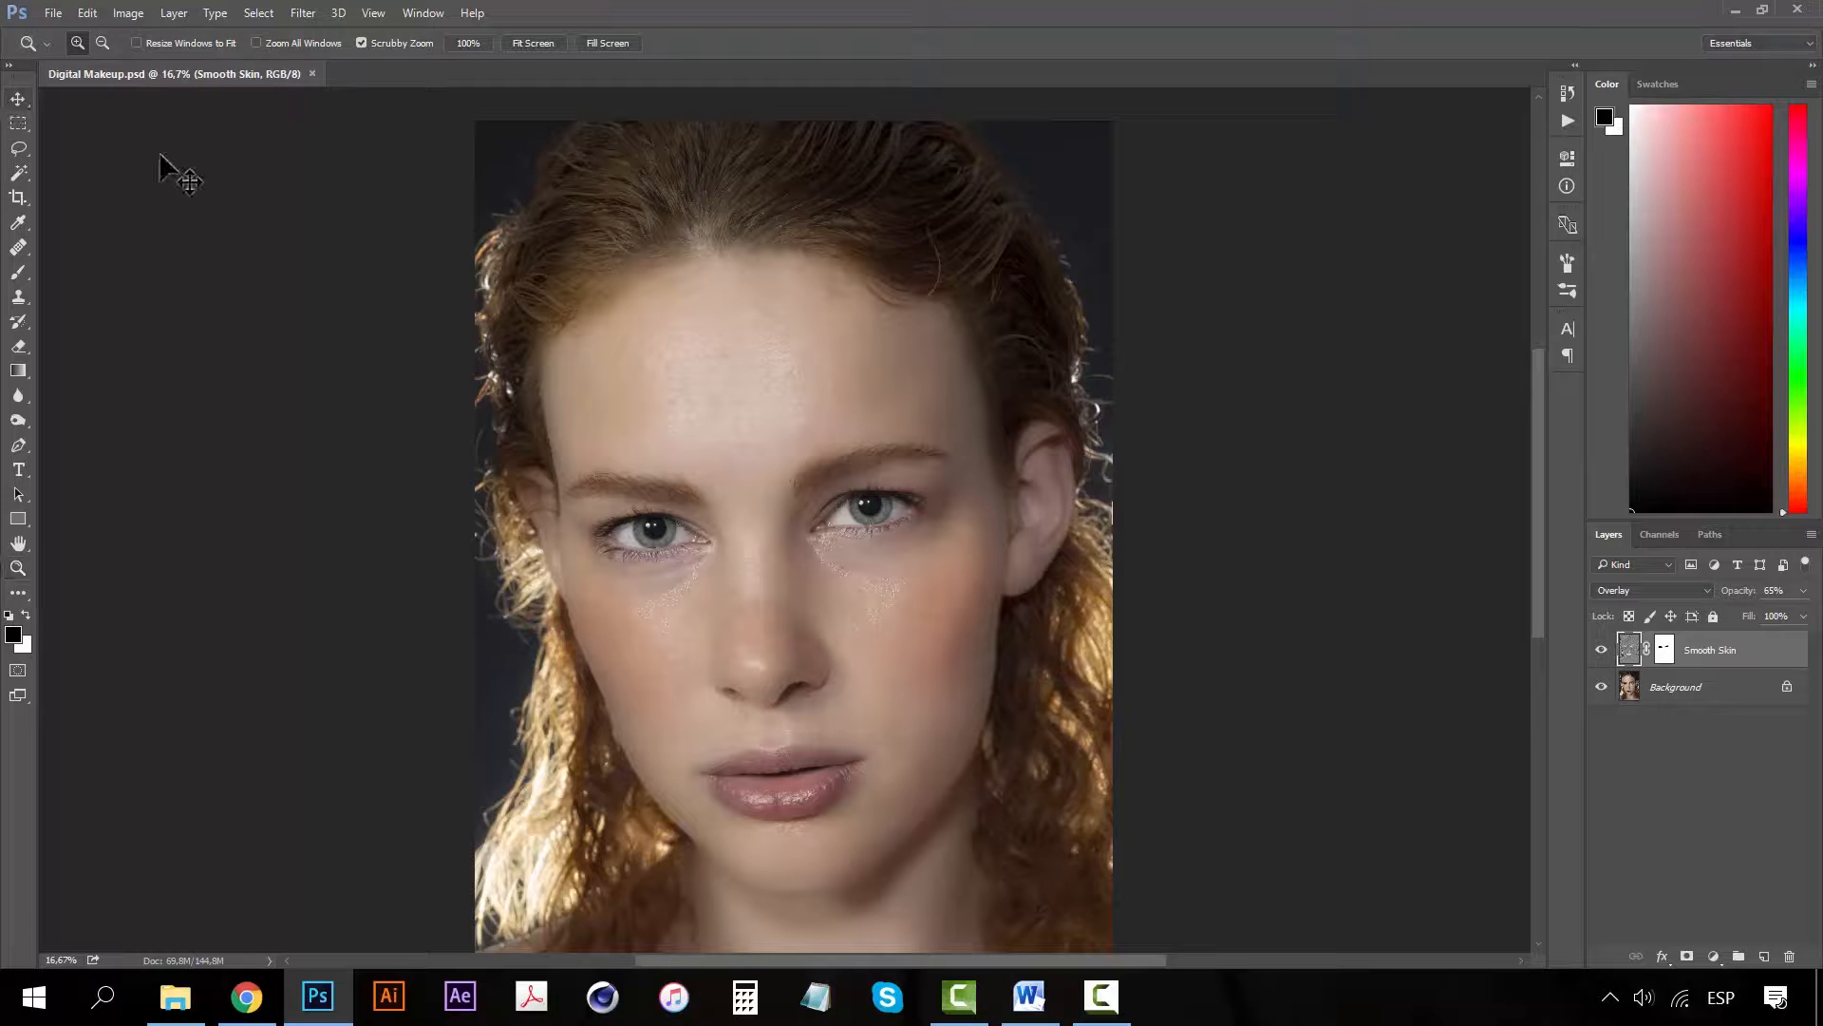
left_click(1717, 726)
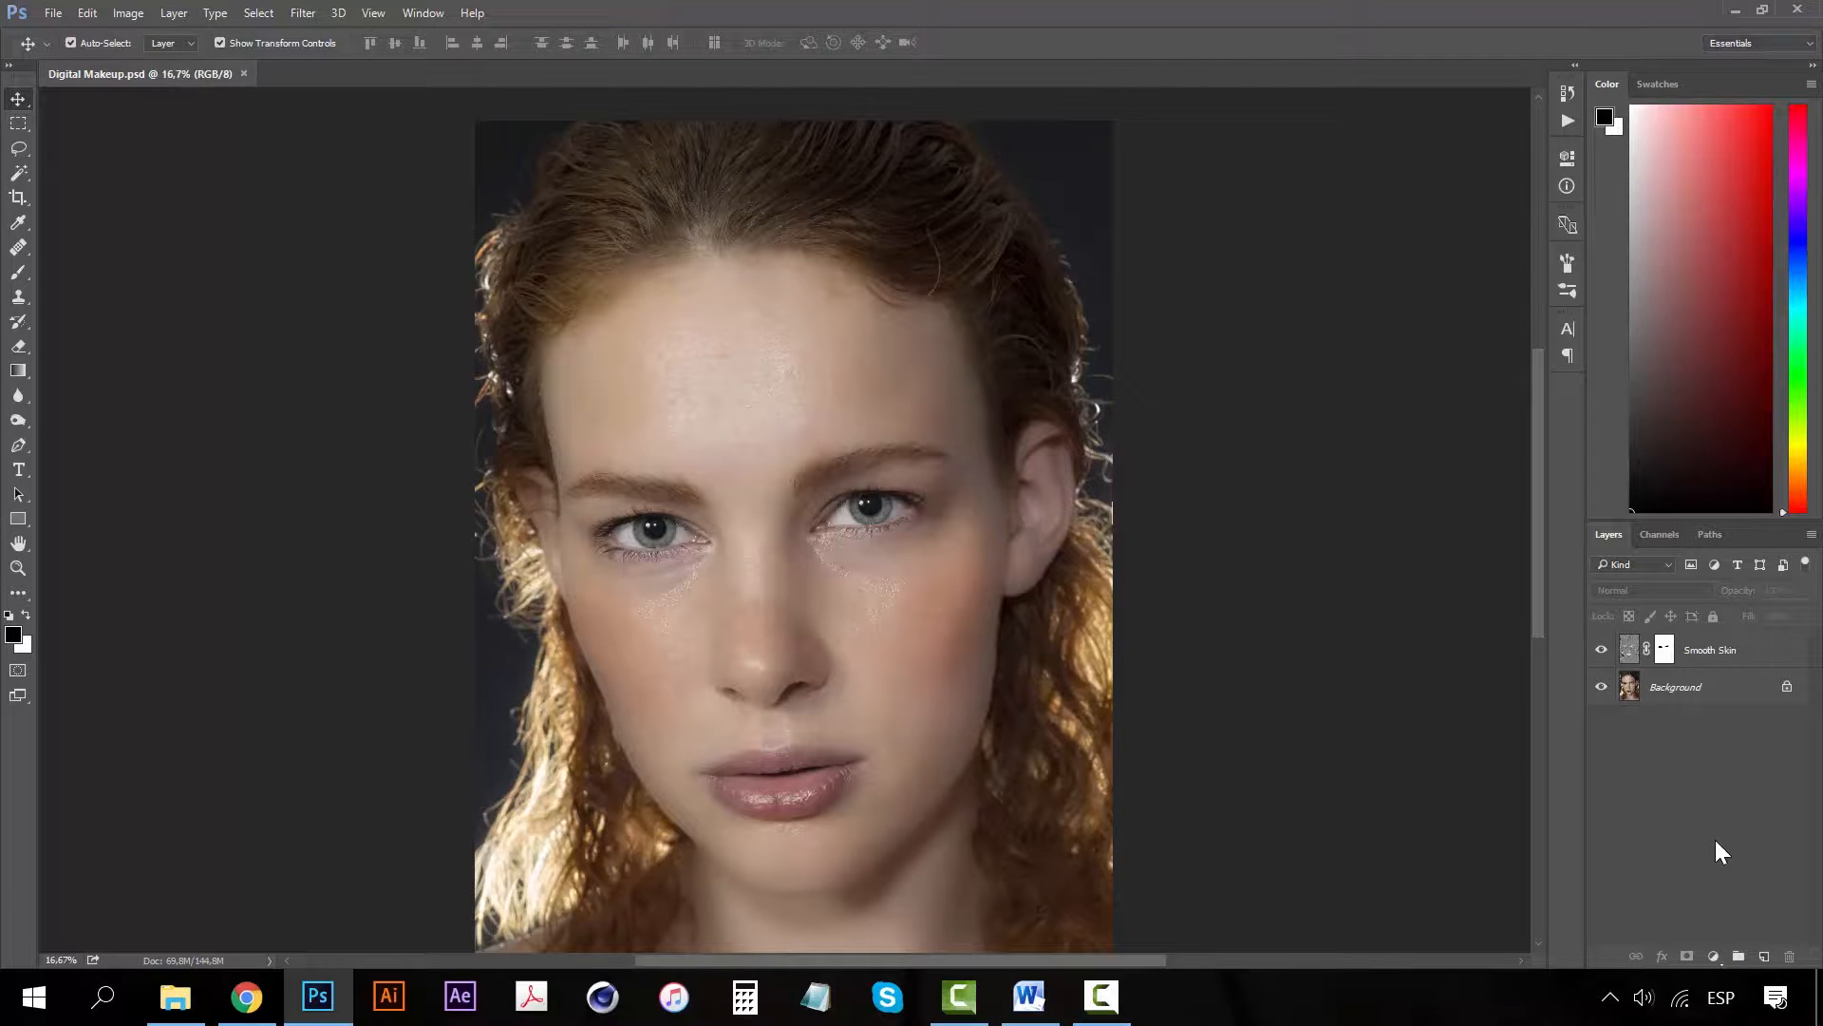
left_click(1765, 955, "alt")
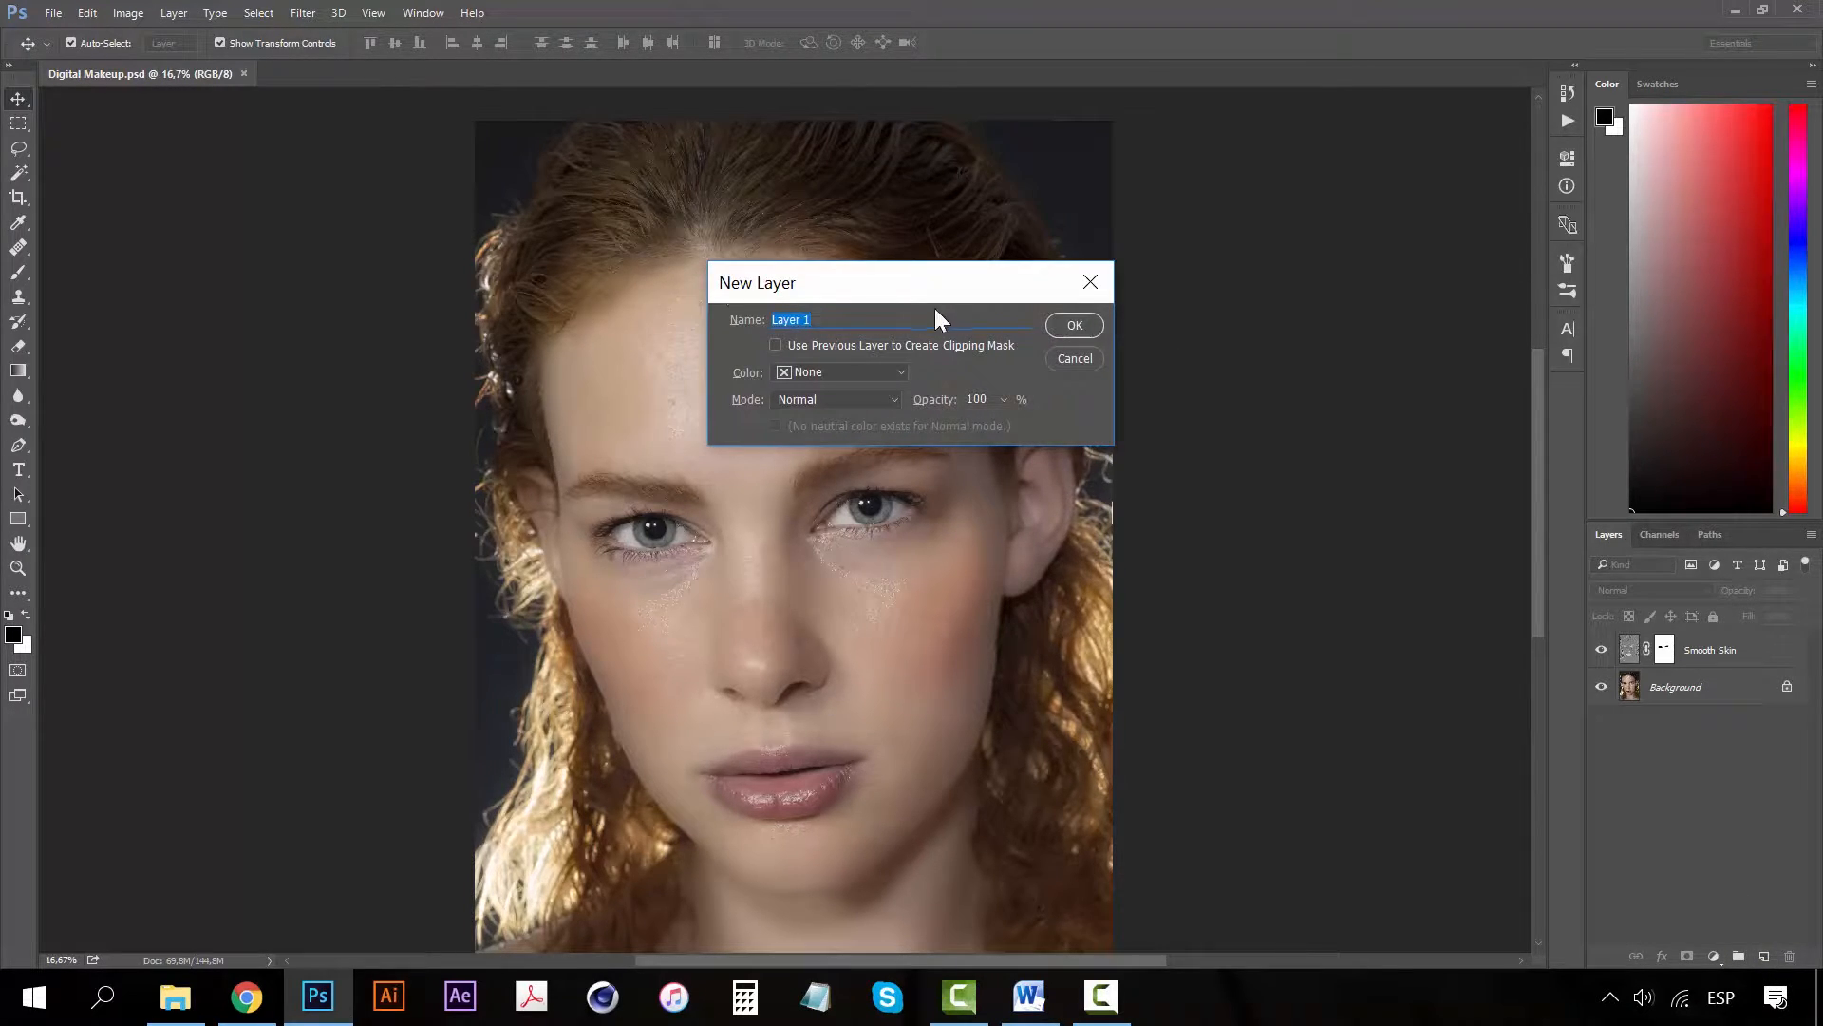
left_click_drag(976, 289, 1077, 414)
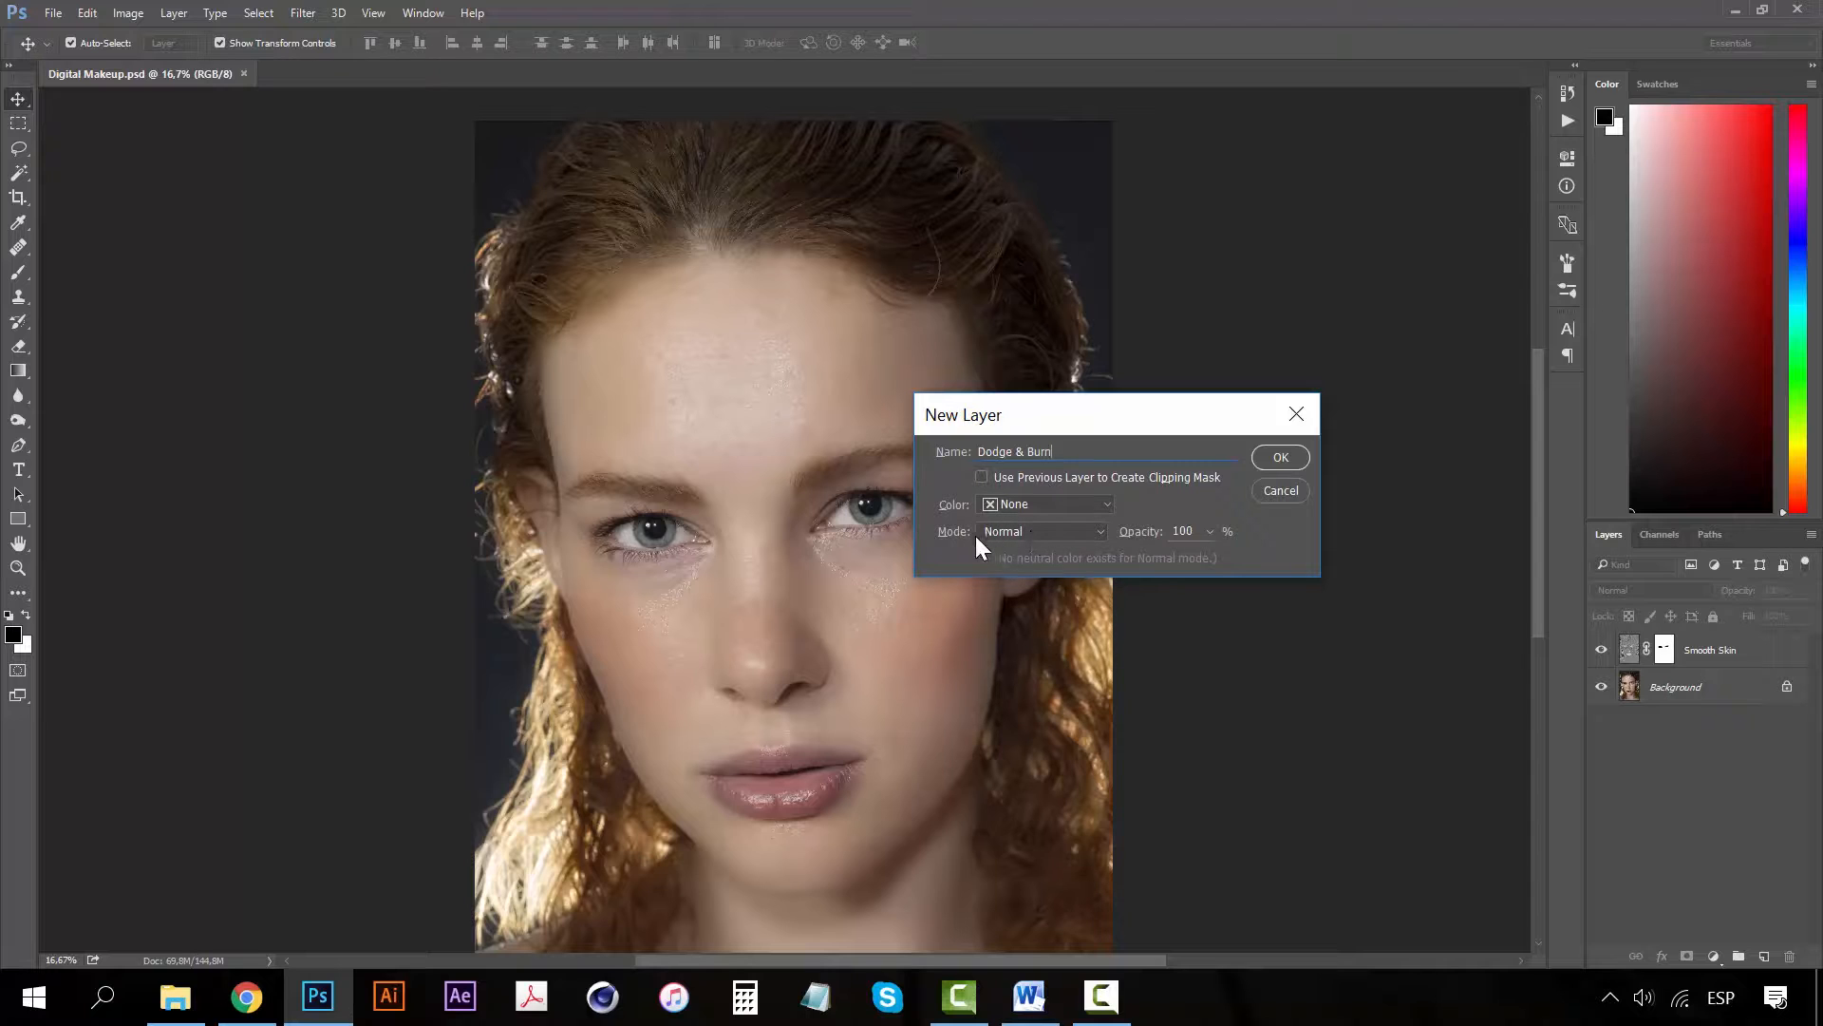
left_click(1096, 530)
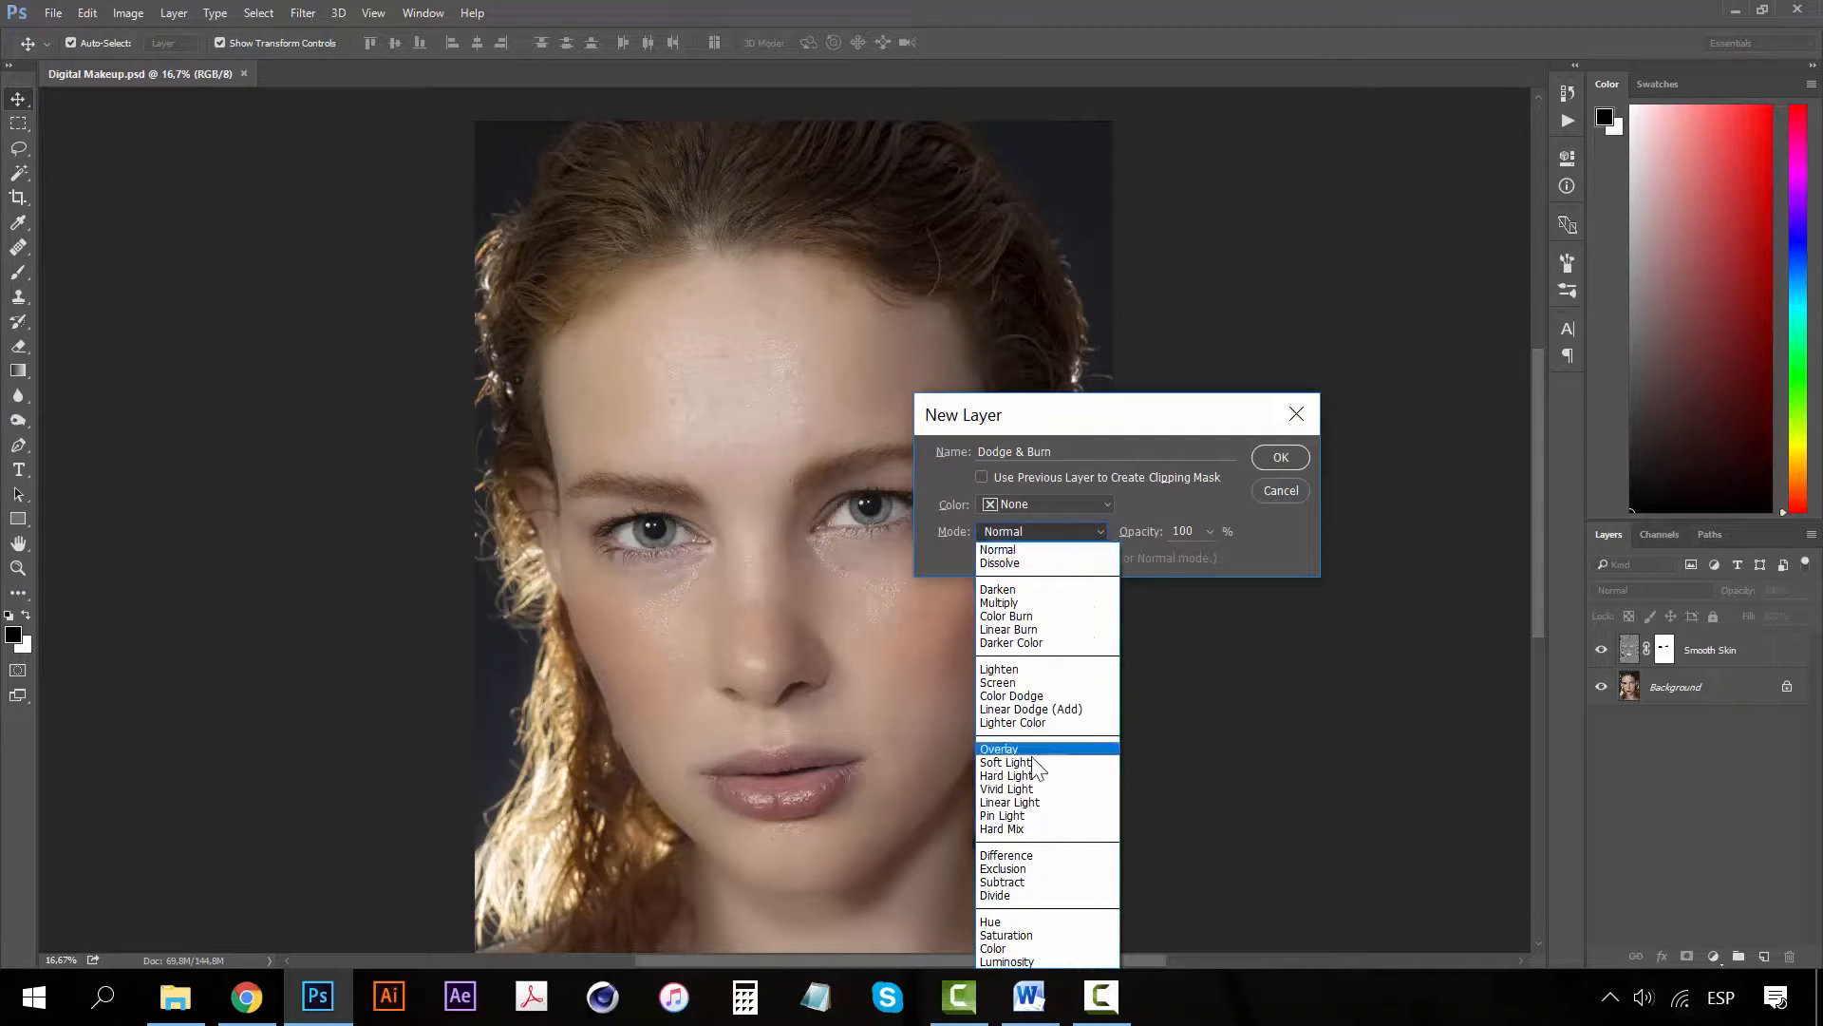
left_click(999, 750)
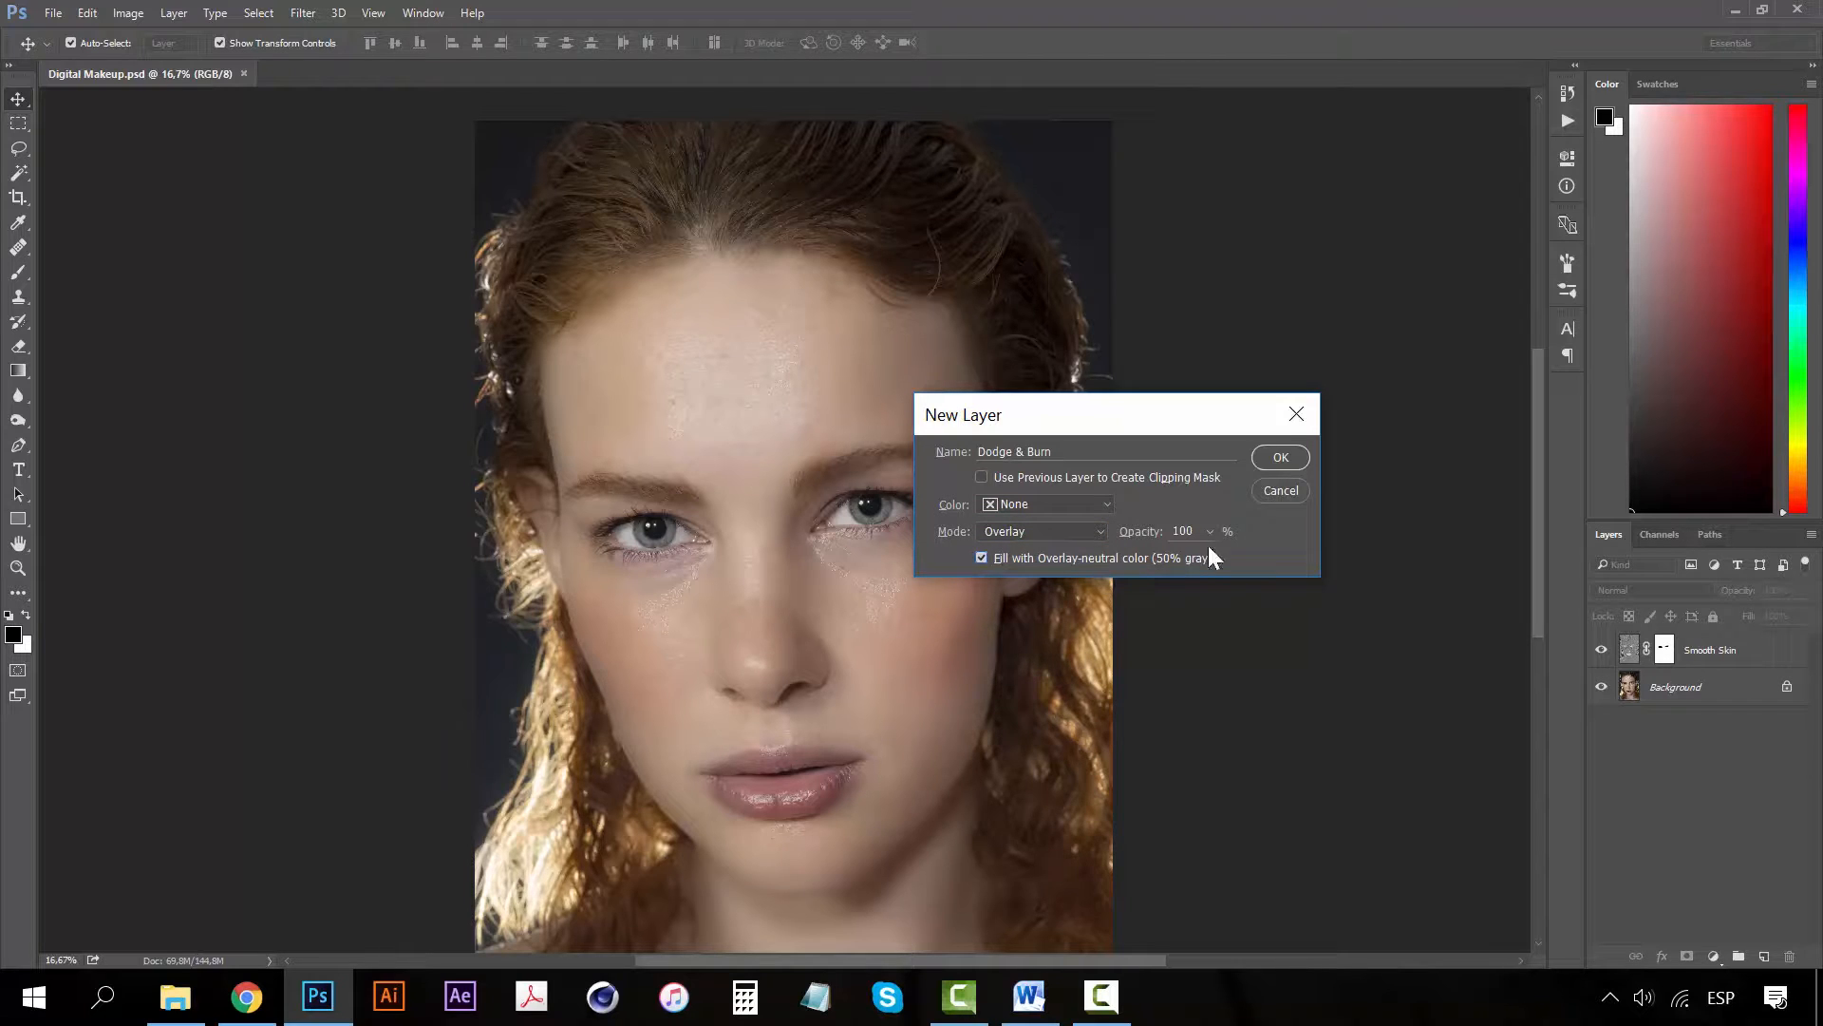
left_click(1282, 459)
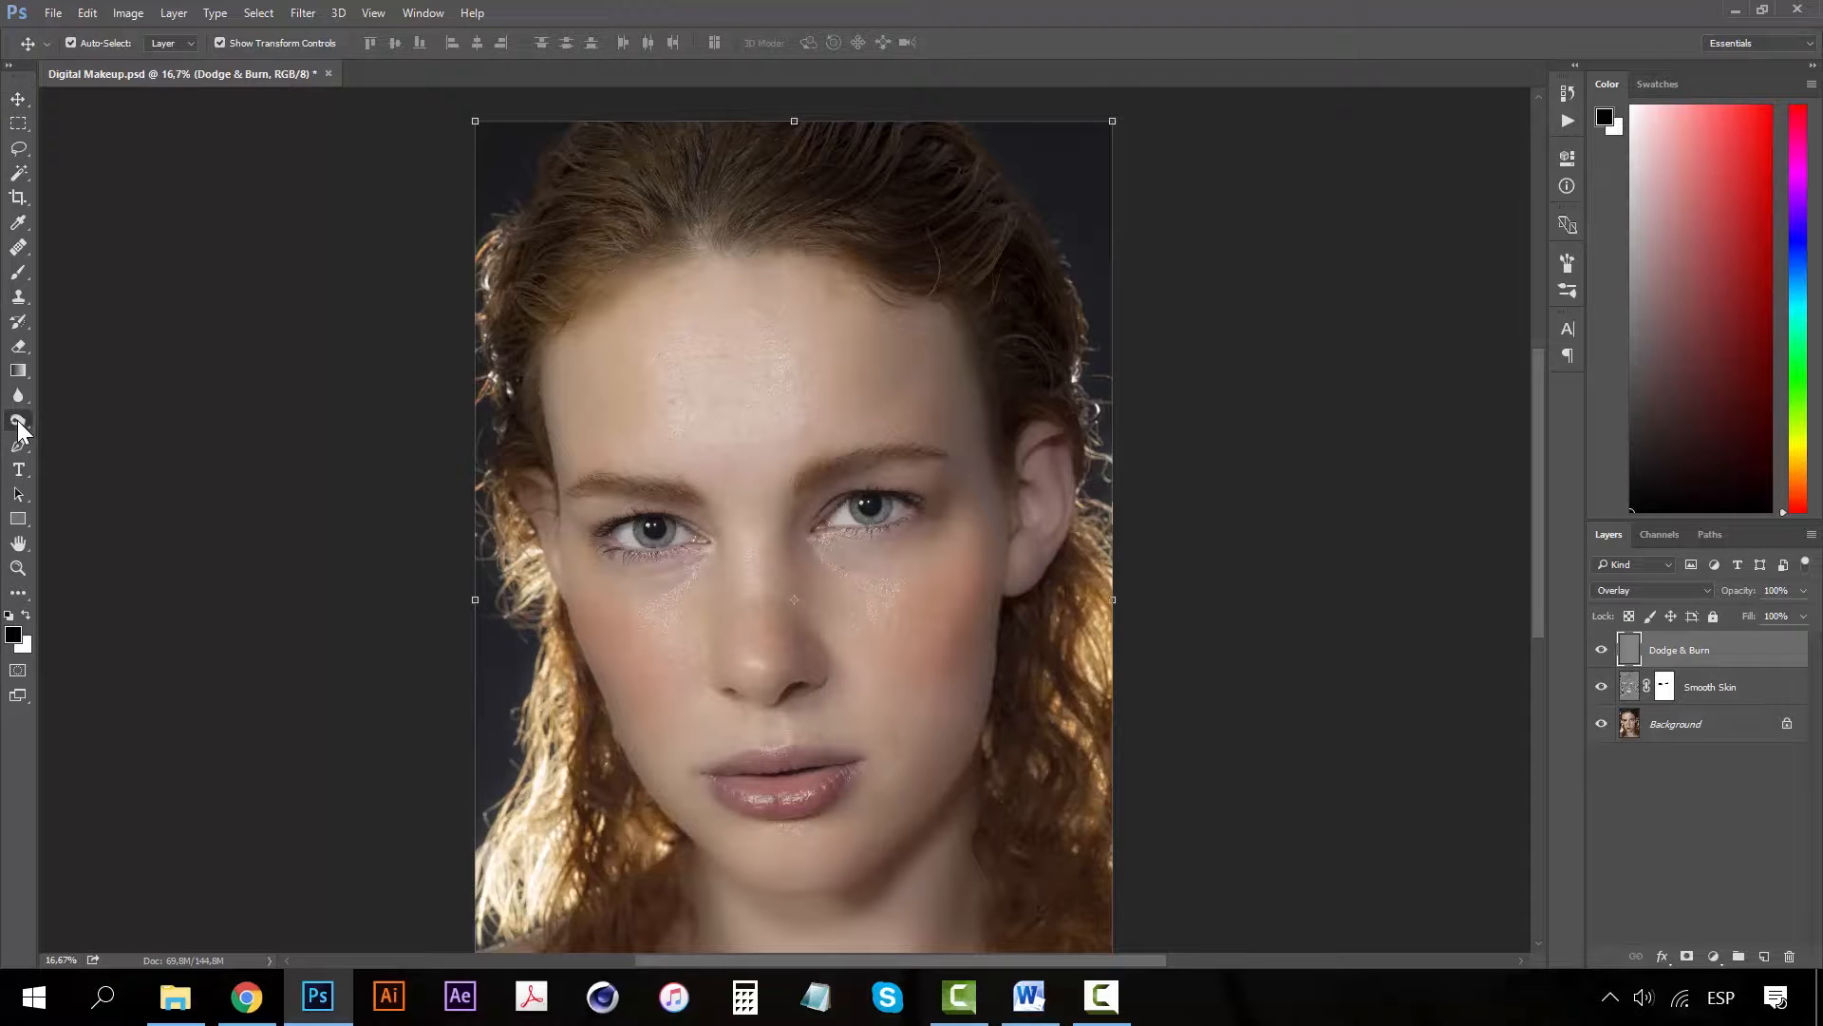
Hide the Dodge & Burn and Smooth Skin layers and try the Dodge tool at 100% exposure on the Background's cheek, then undo it
left_click_drag(17, 420, 103, 422)
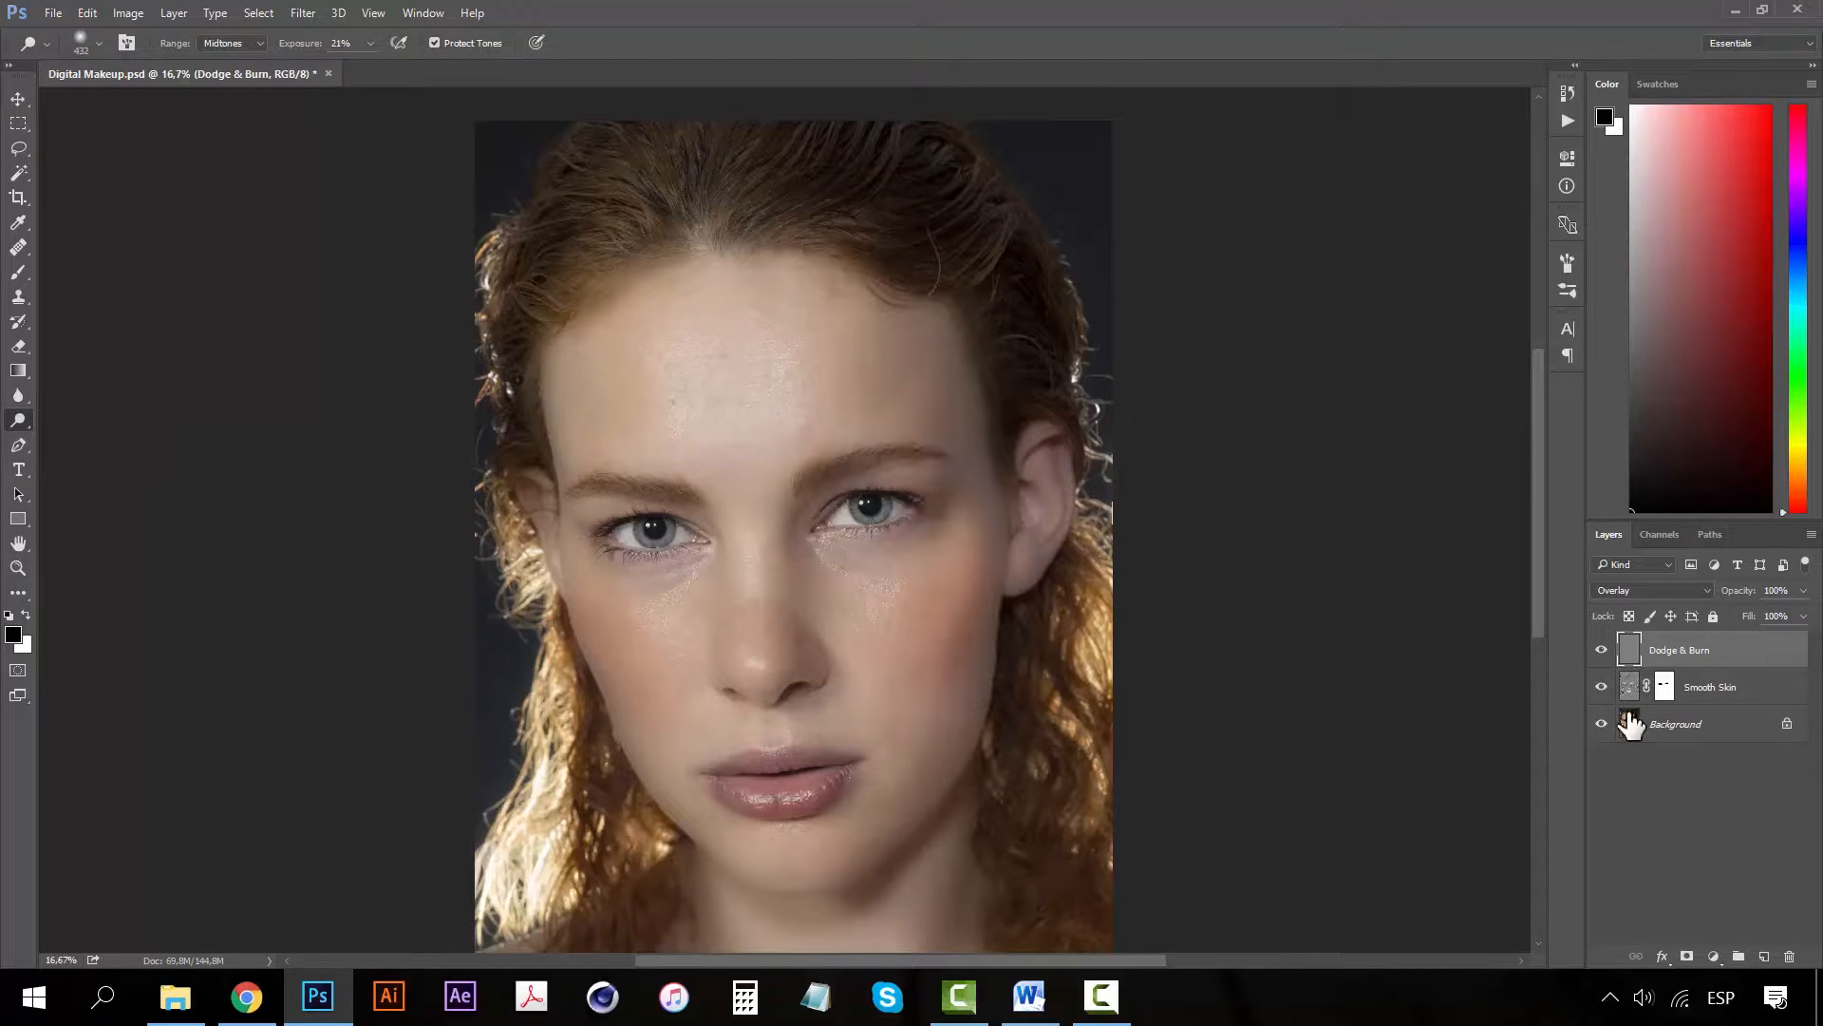
left_click_drag(1601, 649, 1604, 700)
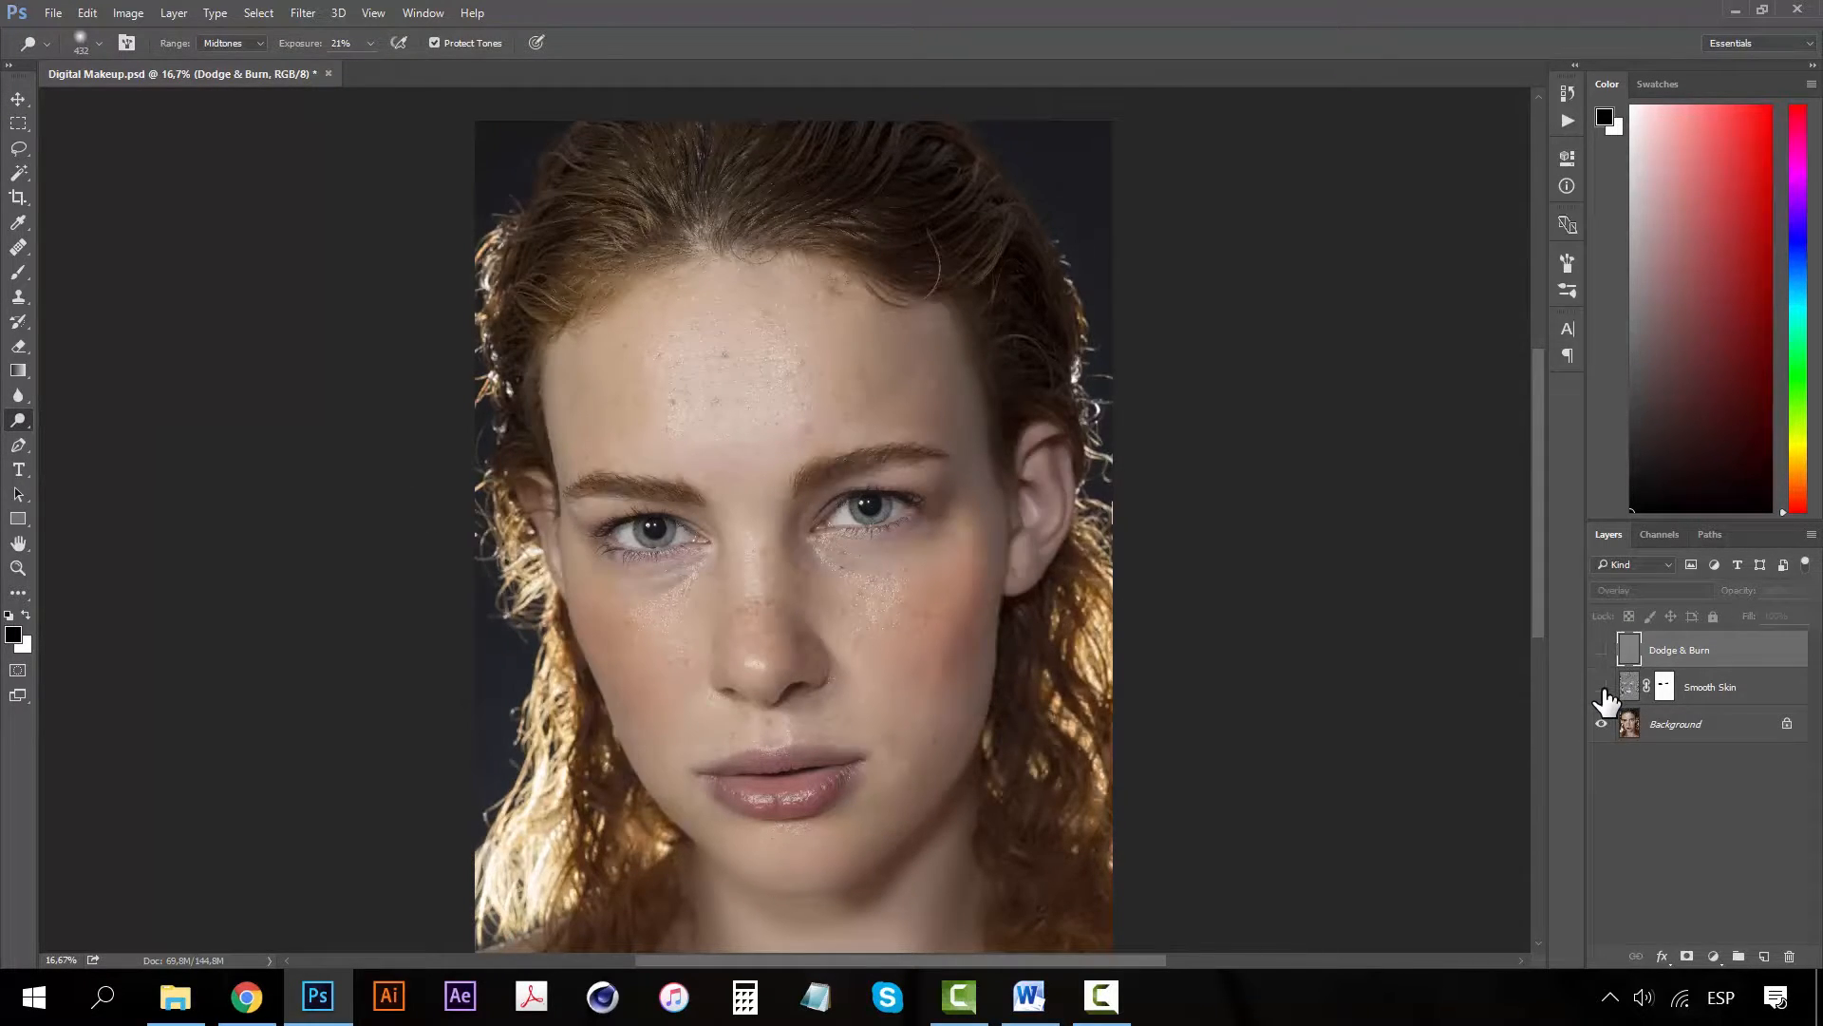
left_click(1706, 728)
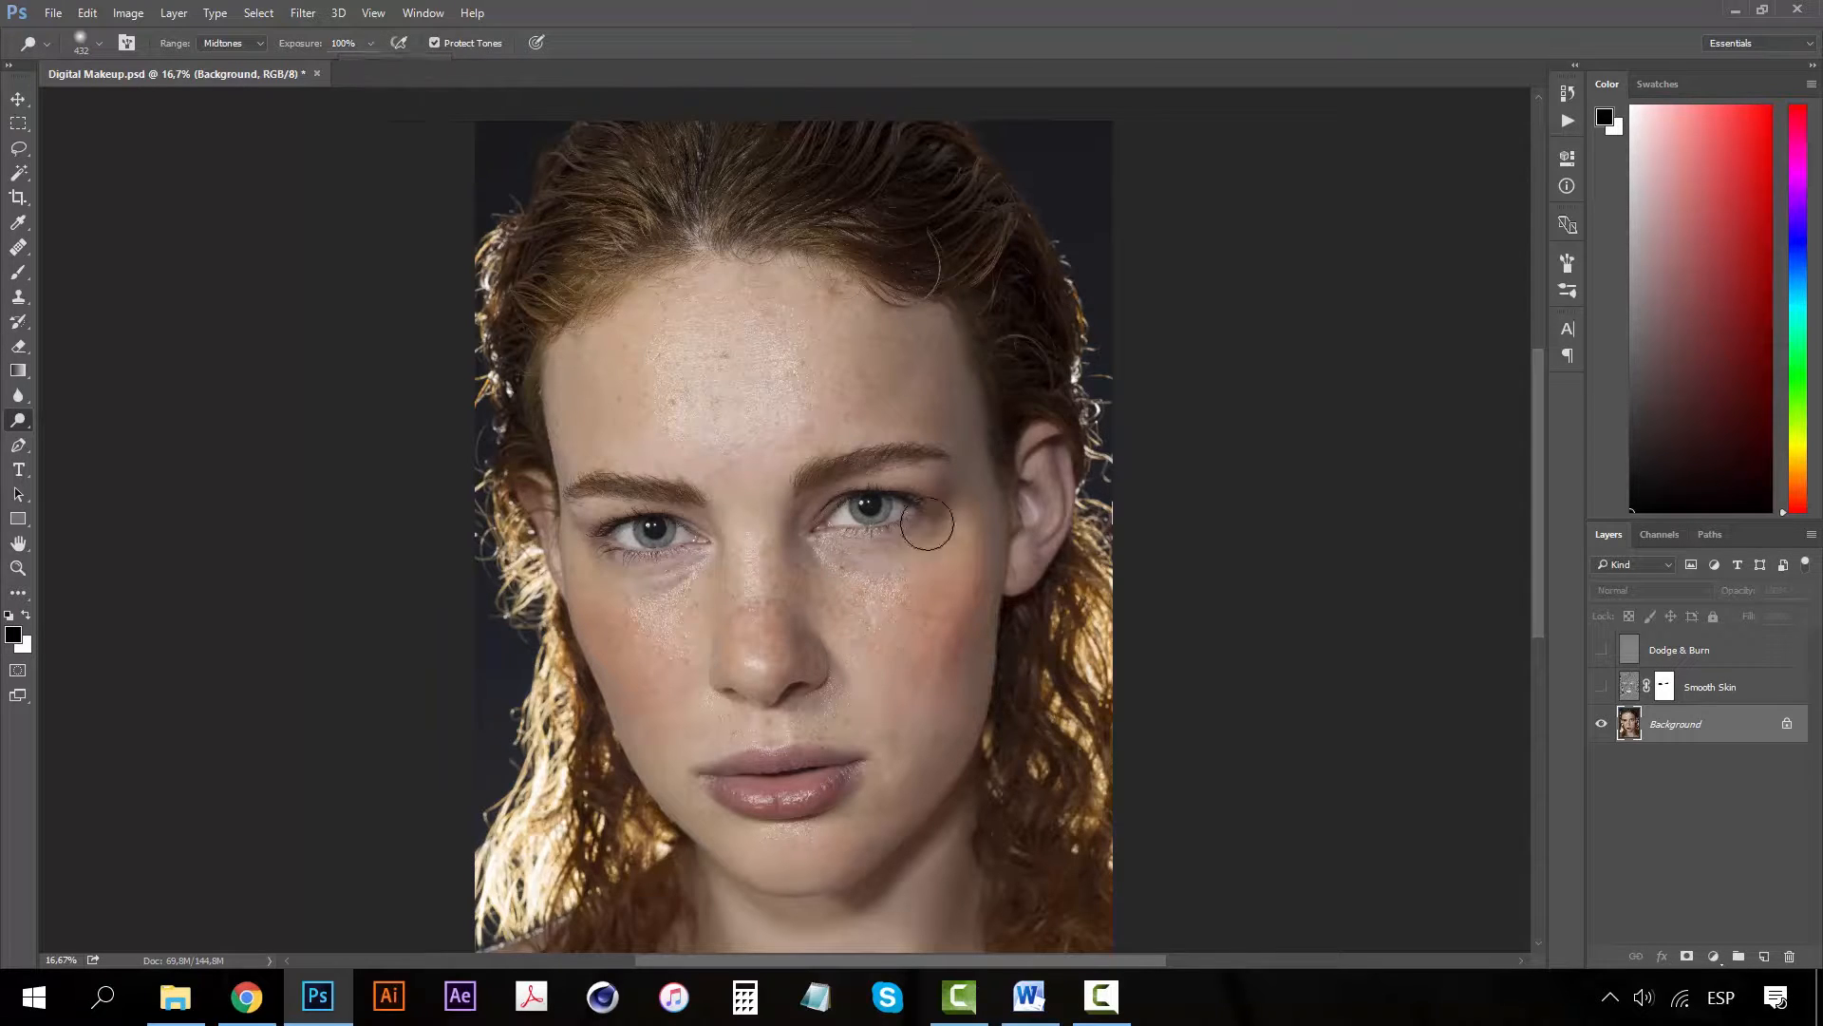
mouse_move(920, 664)
left_mouse_down()
mouse_move(953, 559)
mouse_move(884, 670)
left_mouse_up()
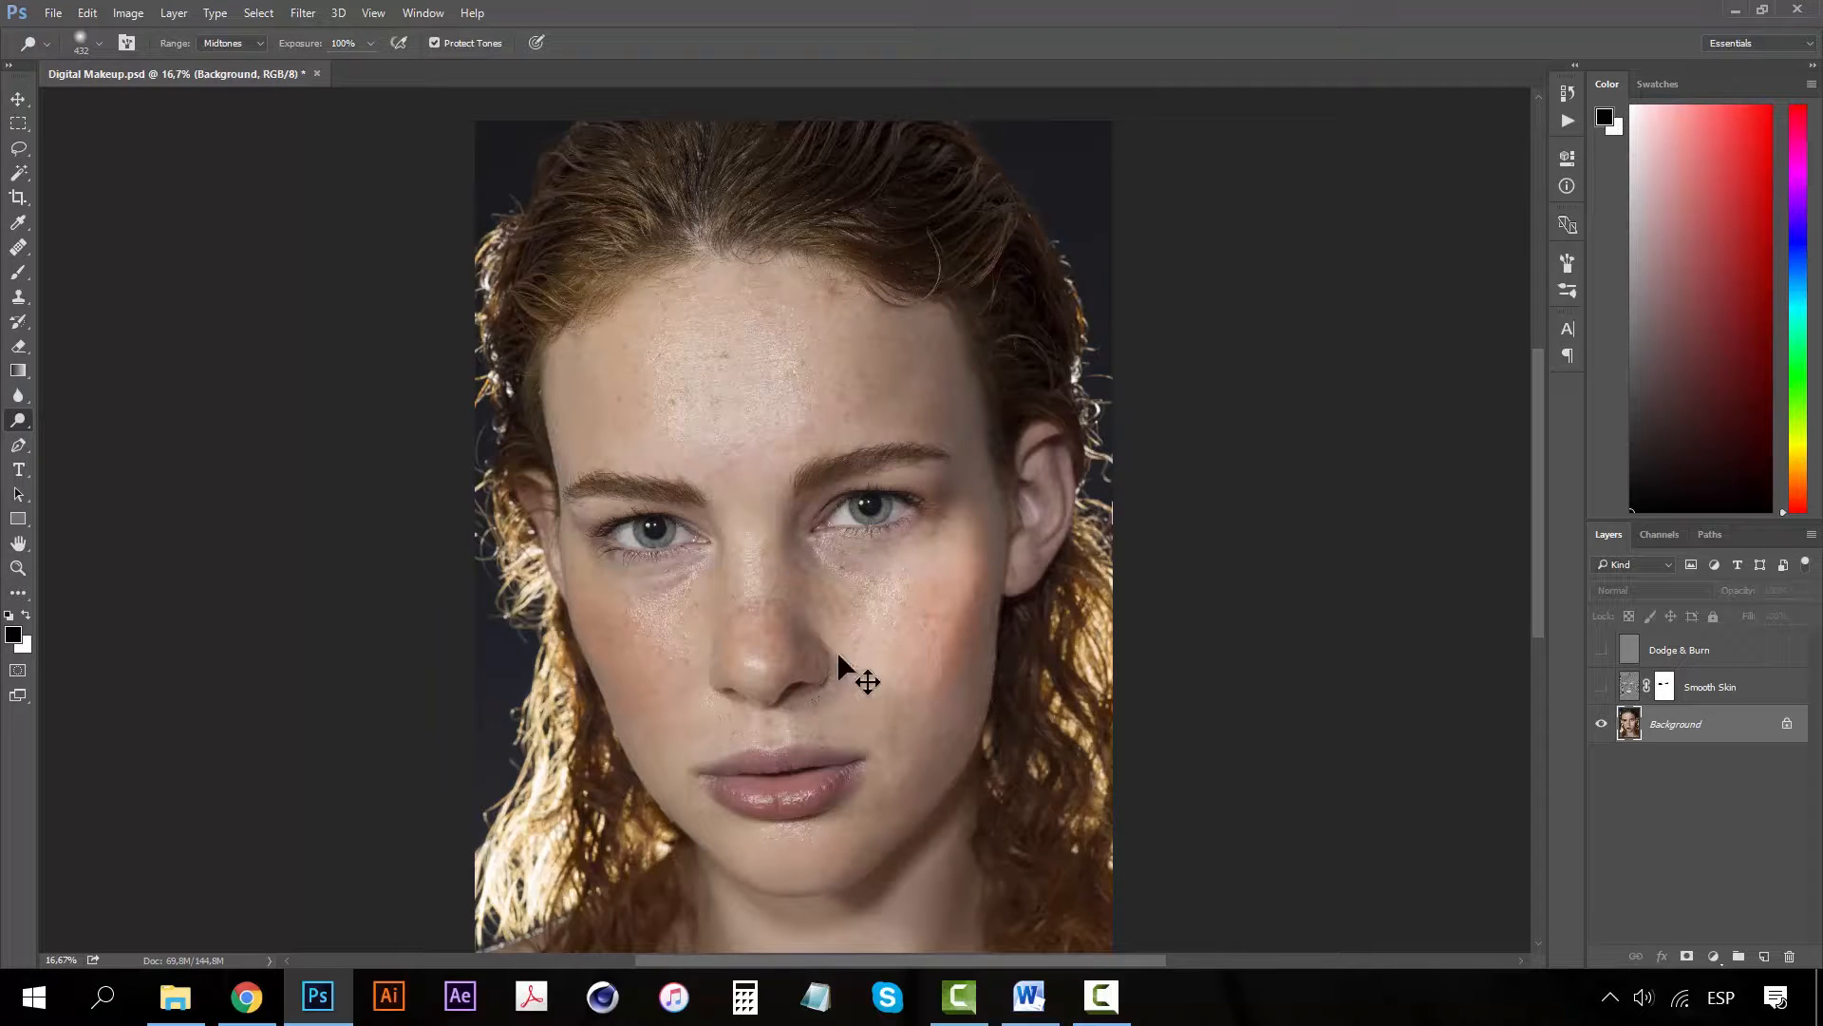
key("ctrl+z")
Try the Burn tool on the Background's cheek, undo it, and return to the Dodge & Burn layer with all layers shown
left_click_drag(13, 420, 67, 459)
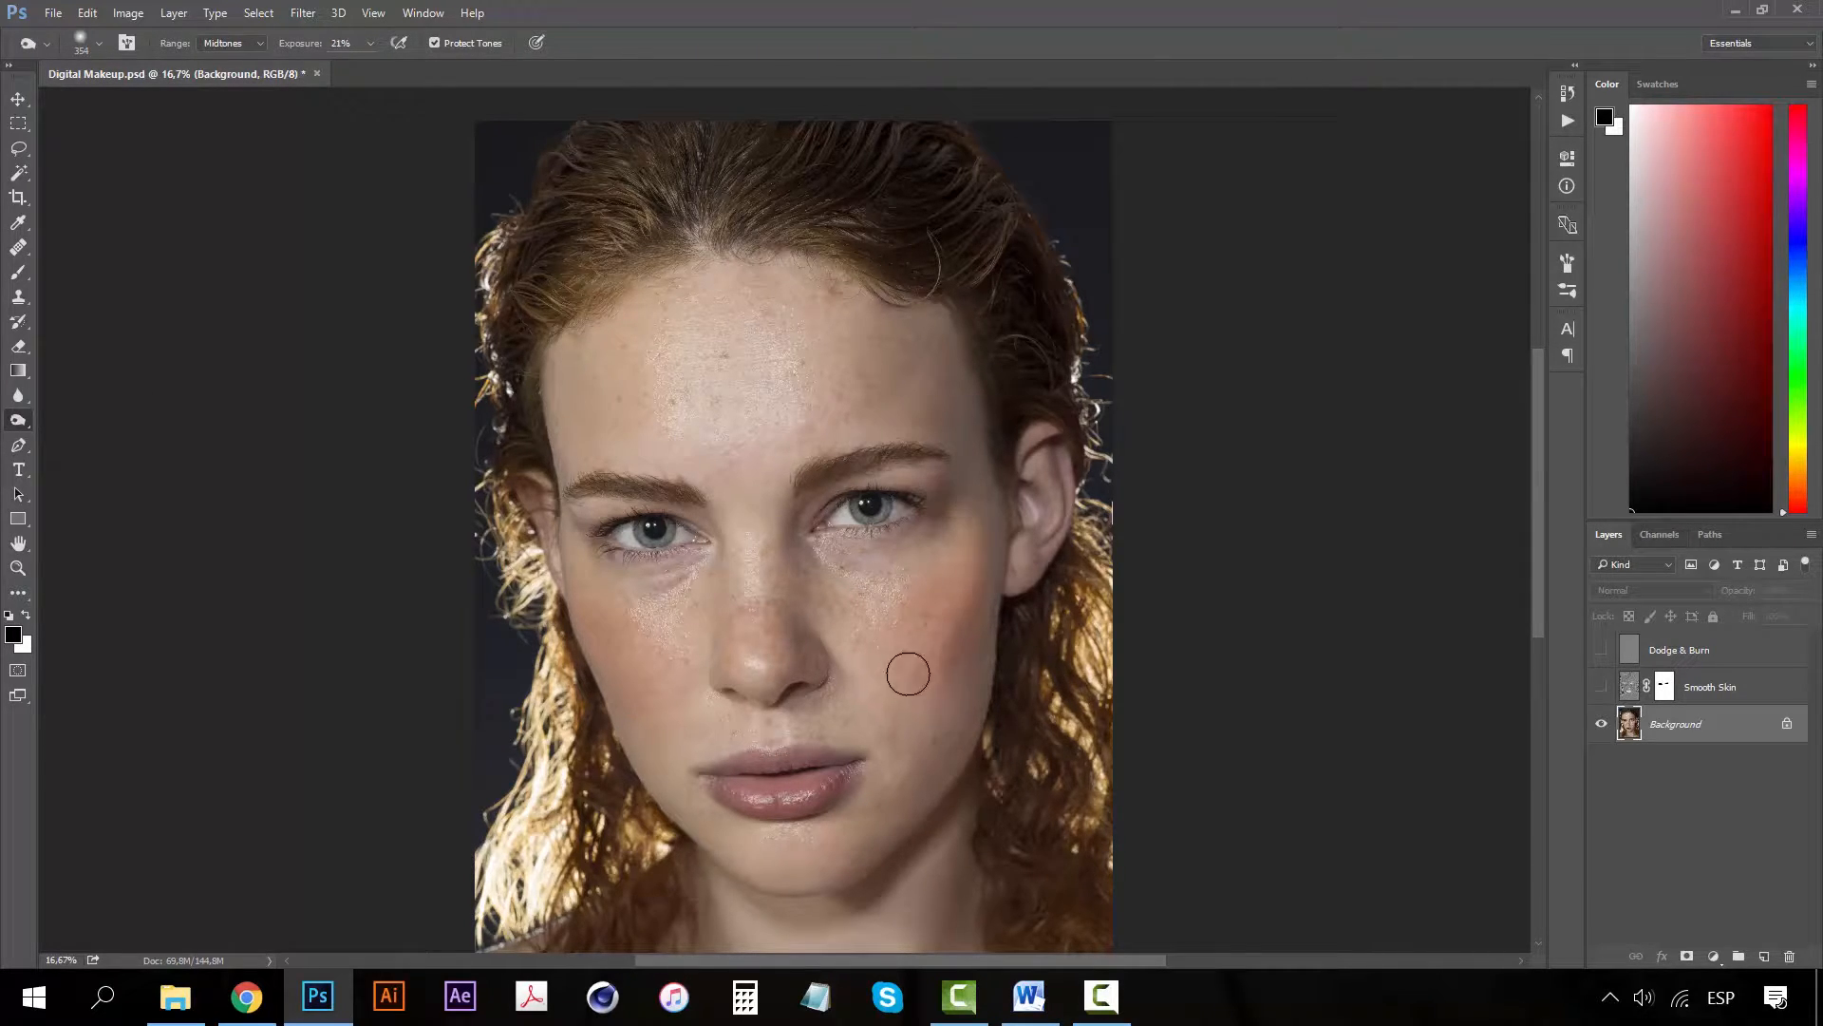
left_click_drag(909, 673, 947, 585)
mouse_move(862, 639)
left_mouse_down()
mouse_move(898, 655)
mouse_move(917, 564)
mouse_move(880, 570)
mouse_move(854, 630)
mouse_move(946, 669)
left_mouse_up()
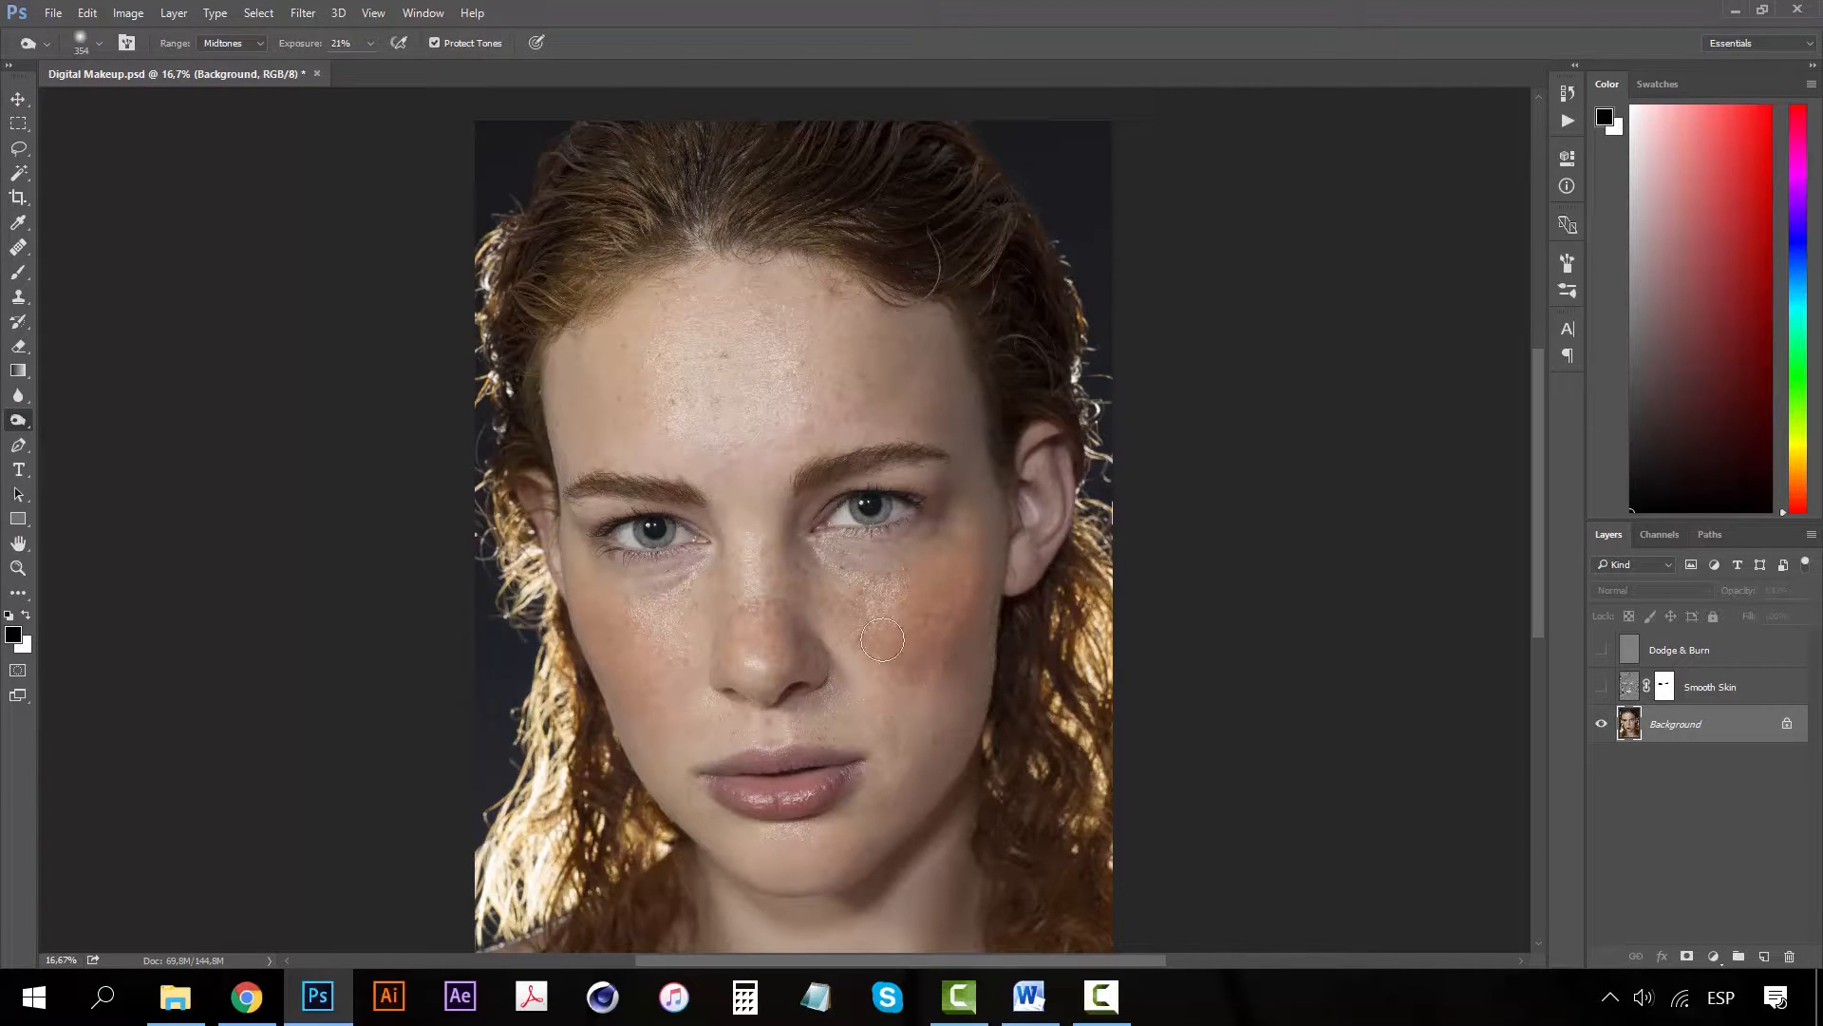
key("ctrl+z")
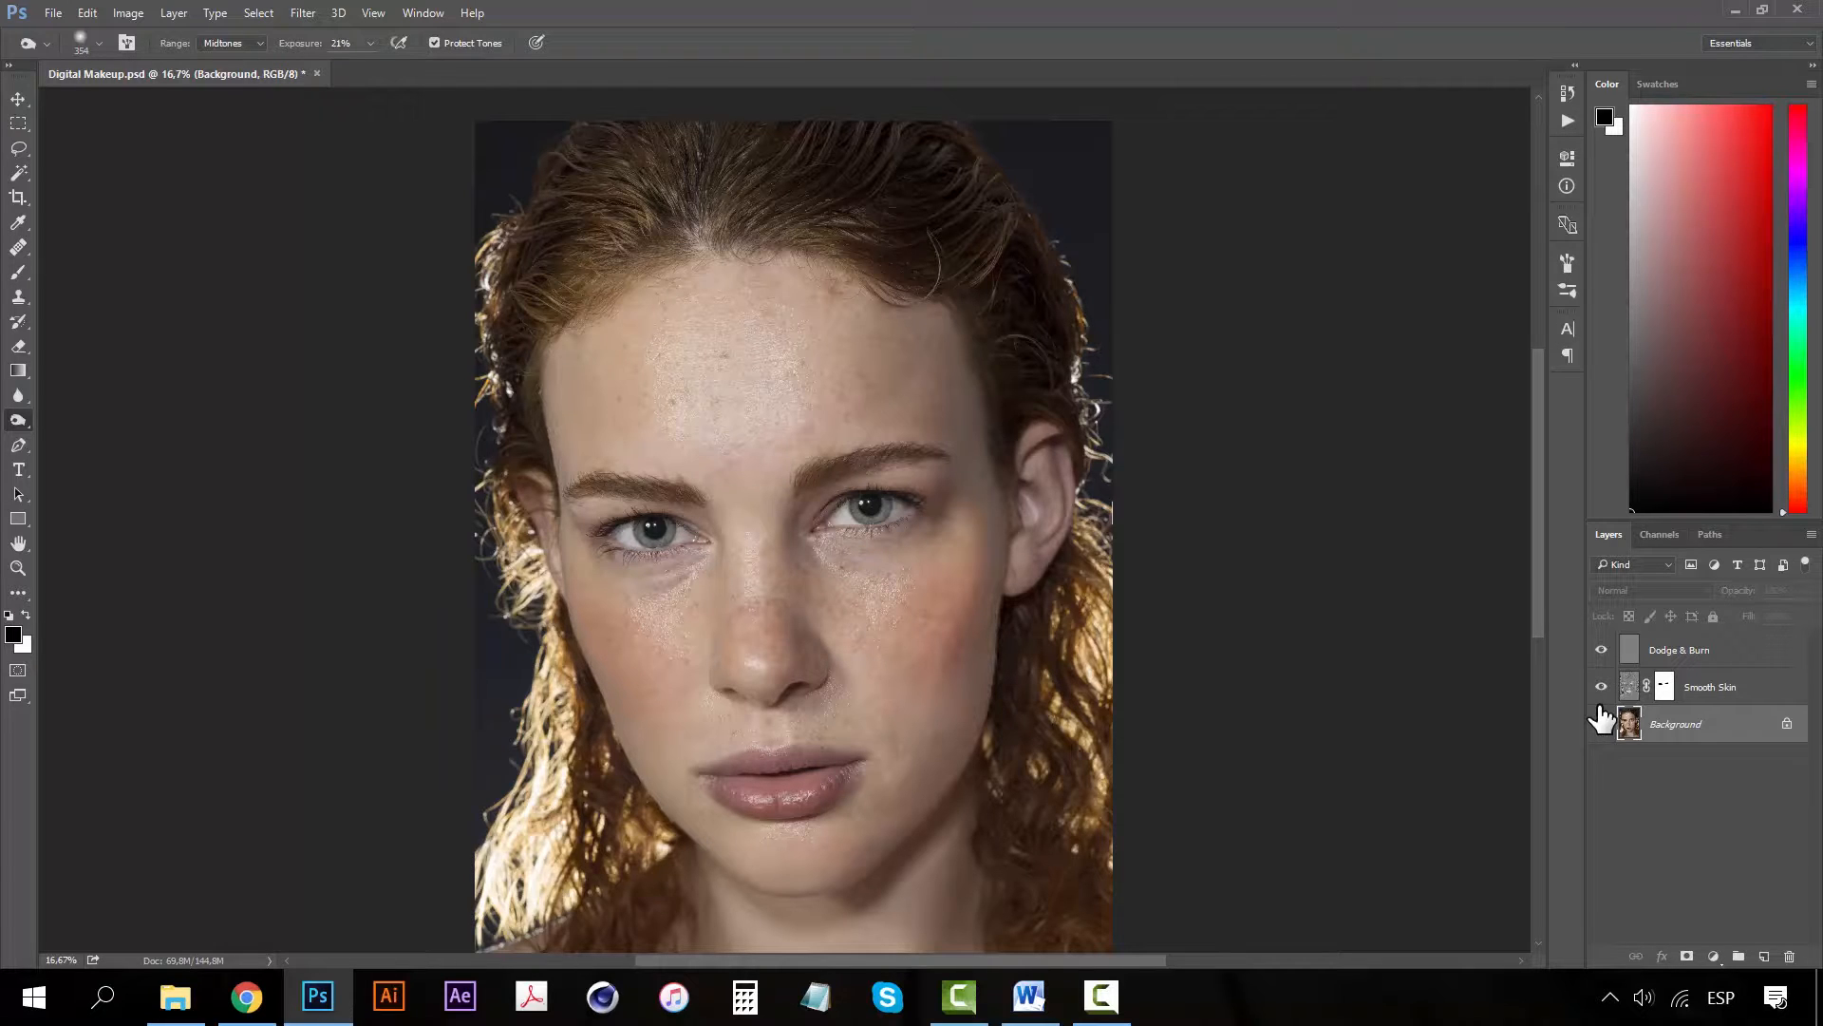
left_click(1698, 655)
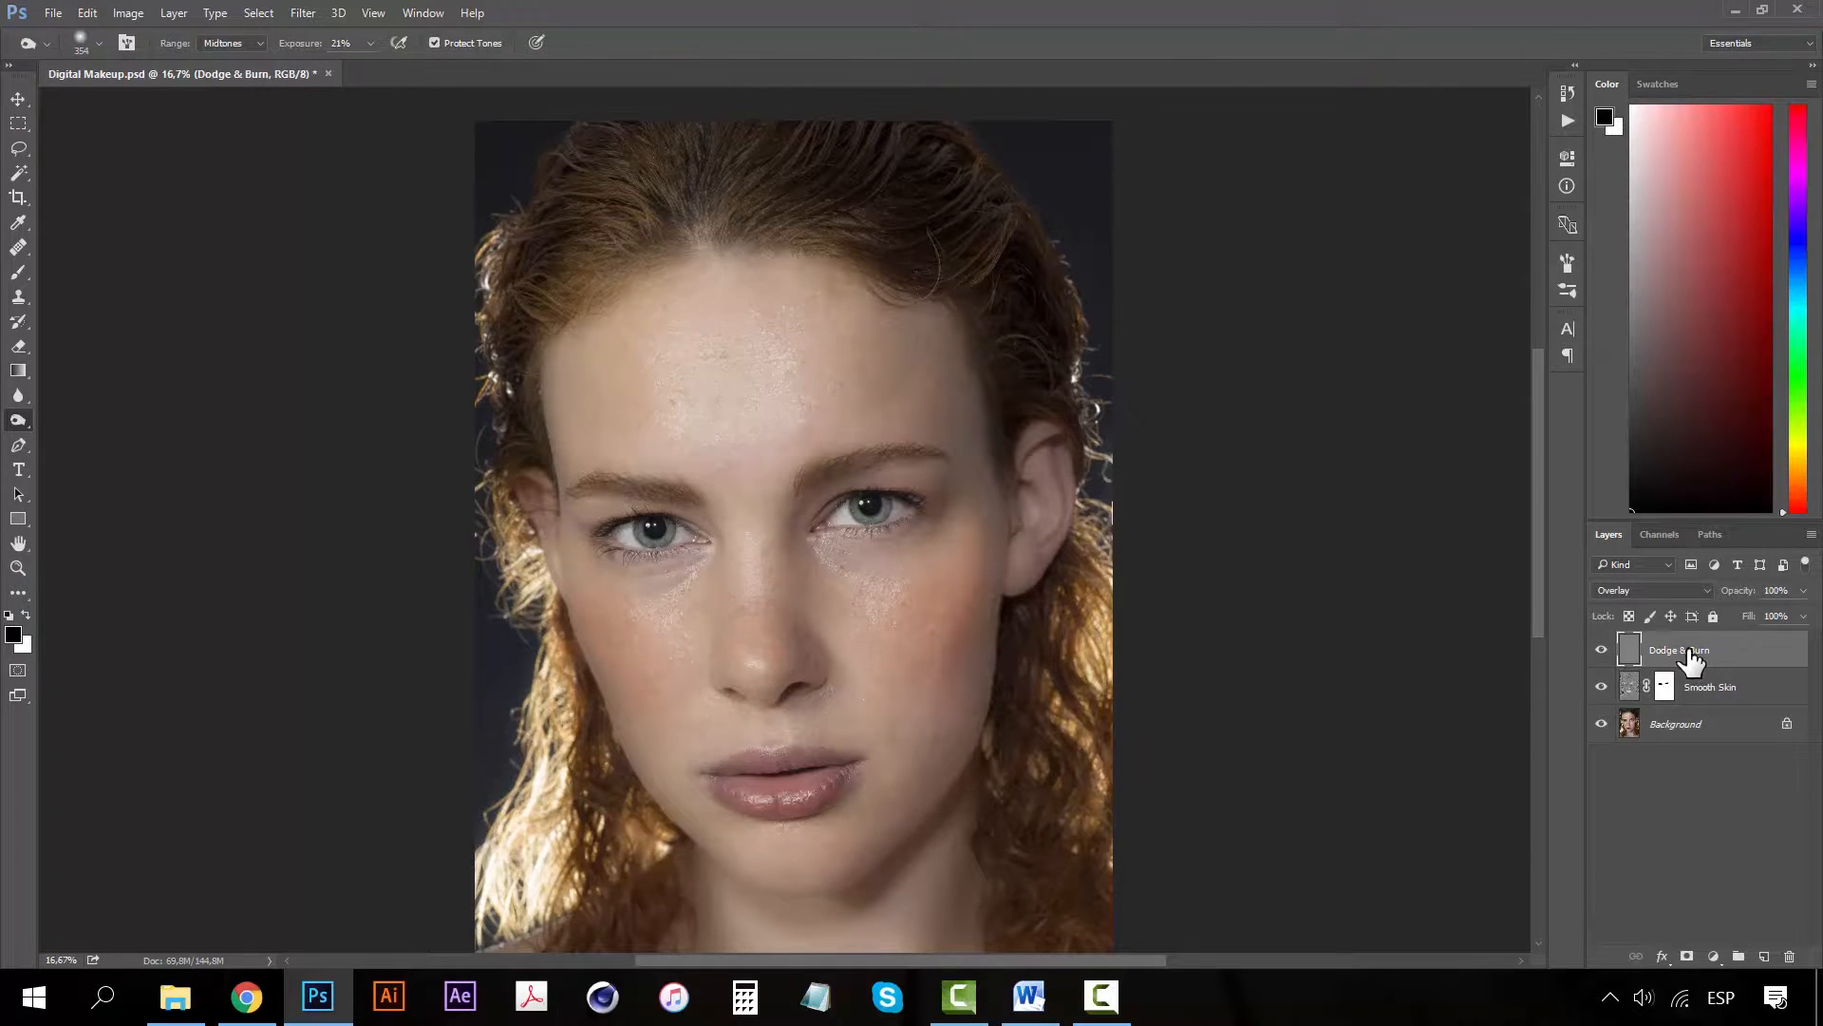
Set the Dodge tool's exposure to 20%, lighten the lips on the Dodge & Burn layer, and compare with the layer hidden
right_click(18, 420)
left_click(91, 419)
left_click(371, 43)
left_click(299, 67)
left_click(338, 43)
mouse_move(754, 800)
left_mouse_down()
mouse_move(861, 768)
mouse_move(825, 789)
mouse_move(729, 788)
mouse_move(827, 796)
mouse_move(795, 807)
mouse_move(744, 805)
mouse_move(846, 795)
left_mouse_up()
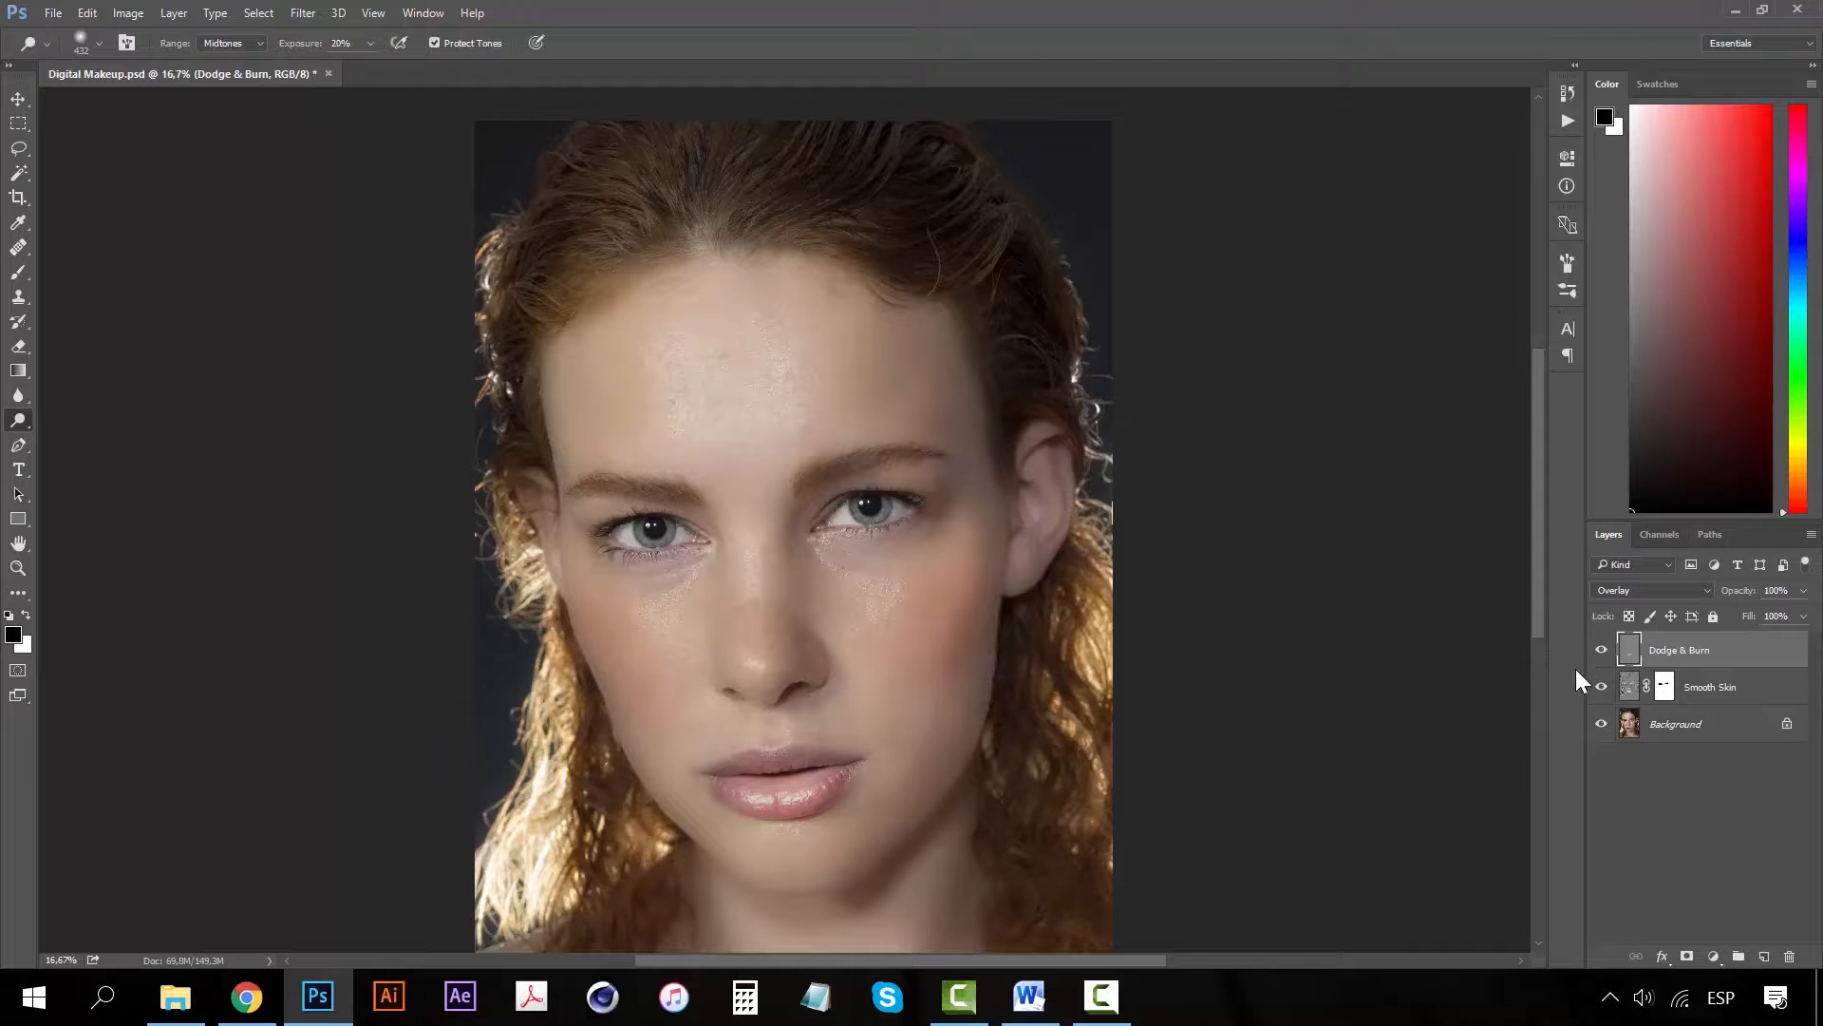
left_click(1603, 650)
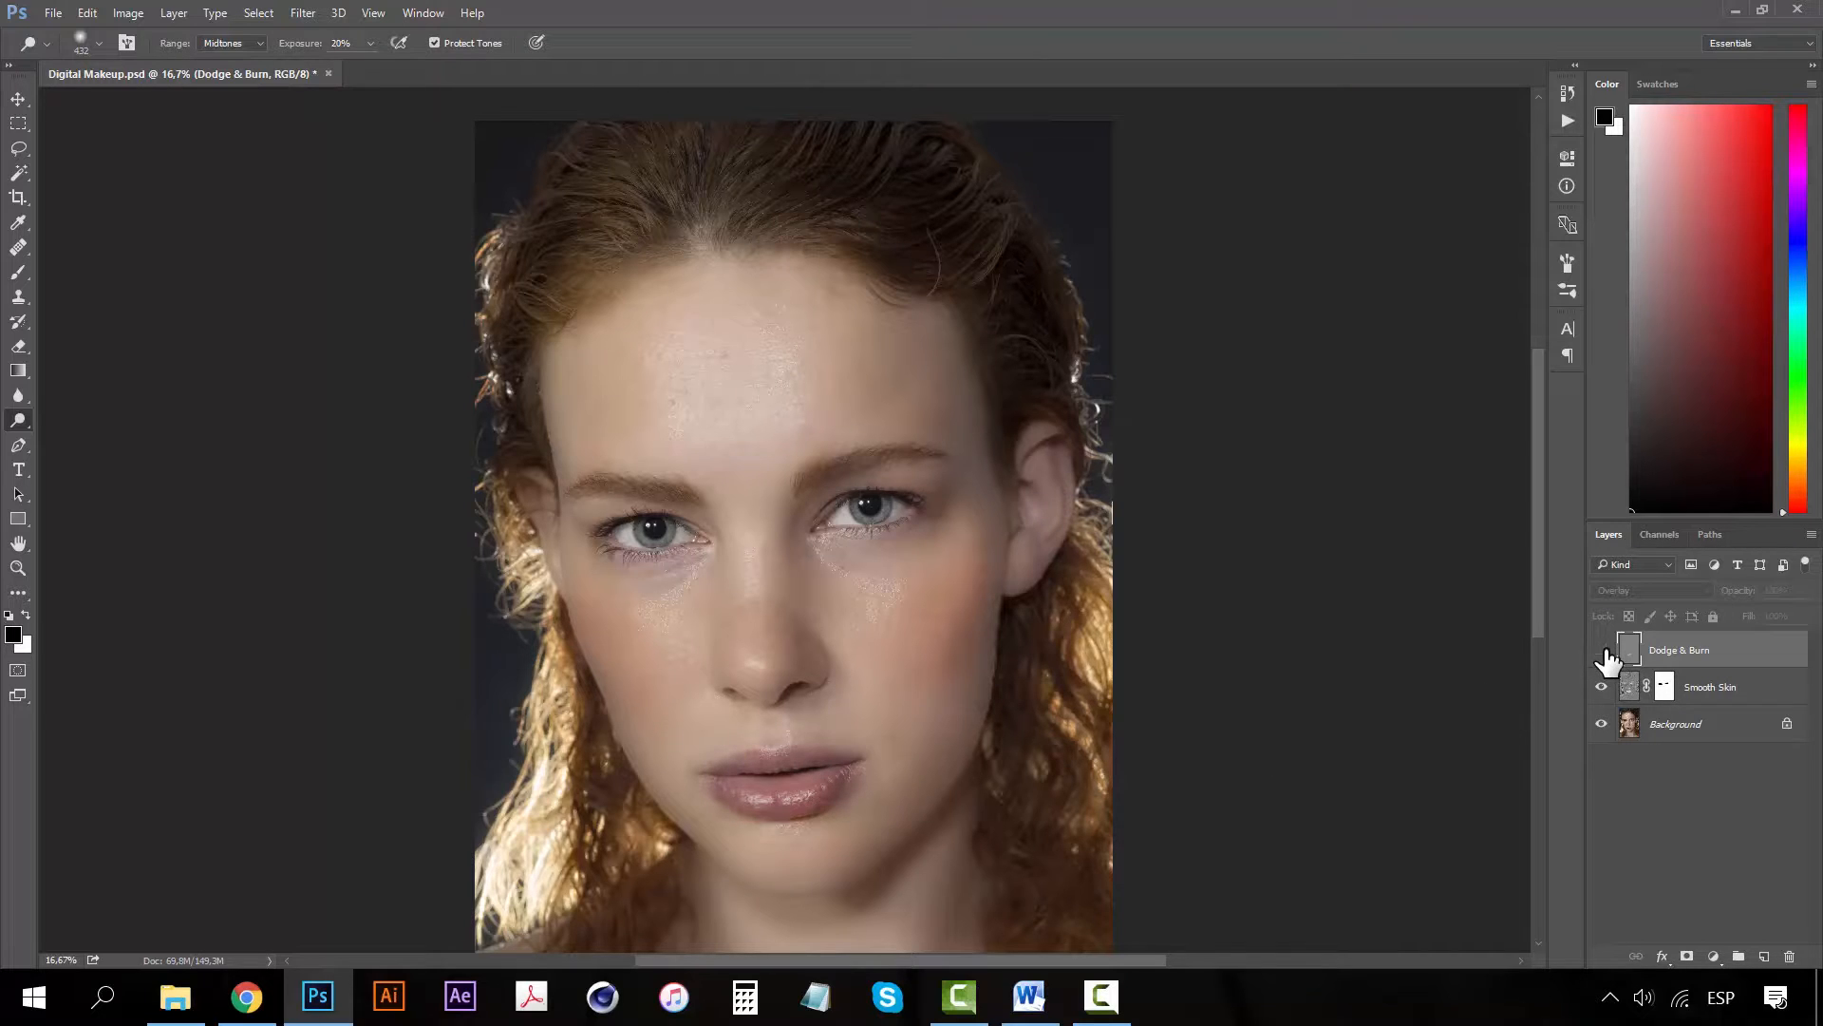
left_click(1602, 650)
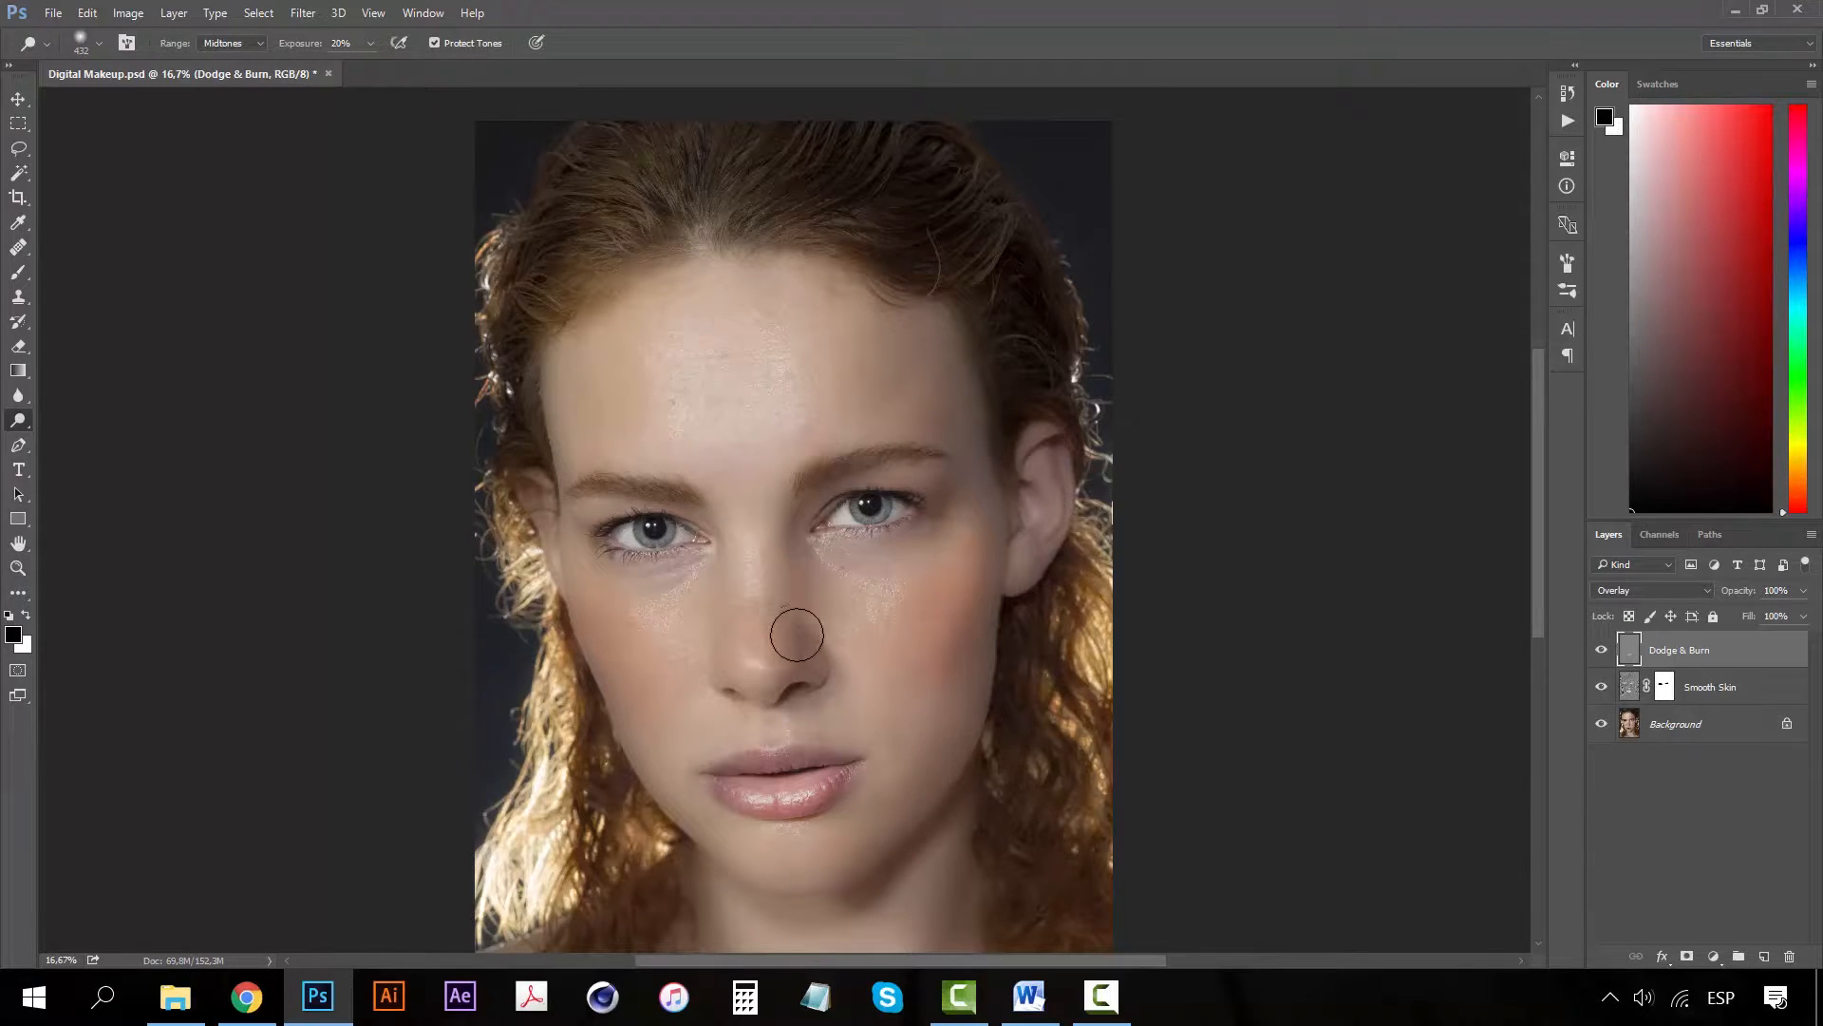
Dodge highlights onto the nose, the centre of the forehead and the ear on the Dodge & Burn layer
mouse_move(750, 664)
left_mouse_down()
mouse_move(754, 688)
mouse_move(753, 631)
left_mouse_up()
left_click(1602, 649)
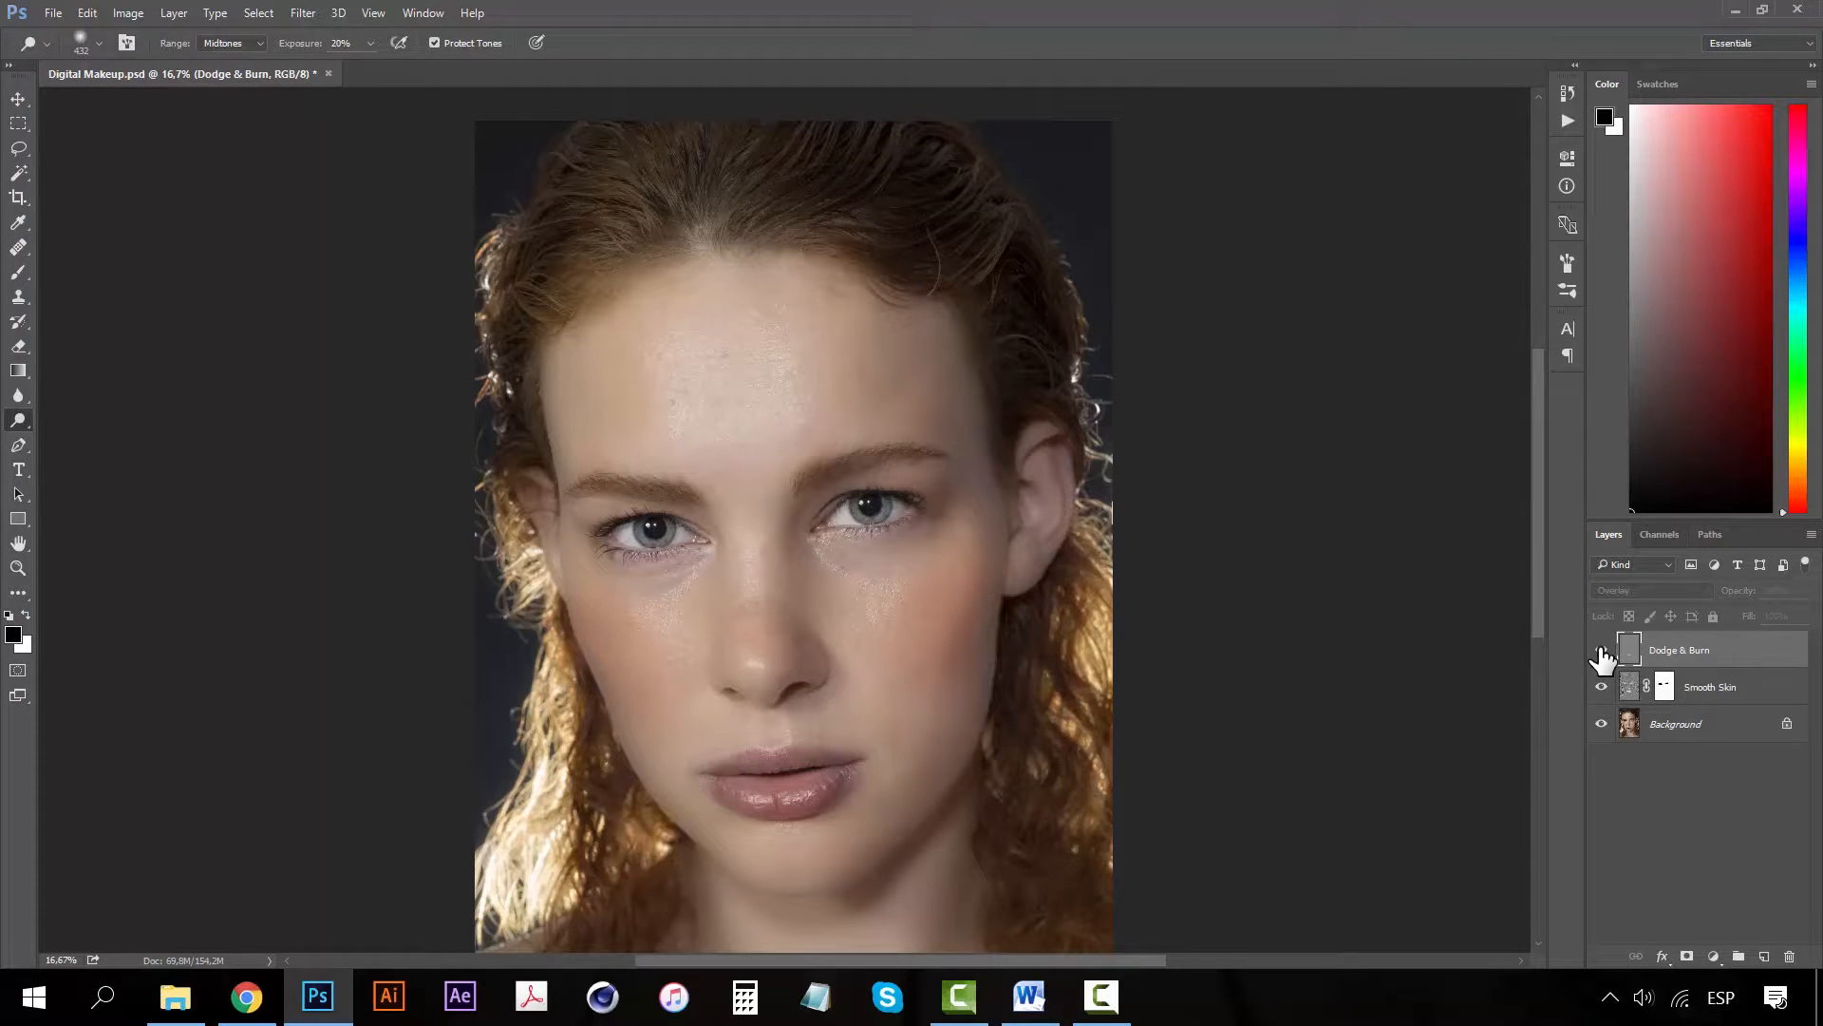
left_click(1602, 651)
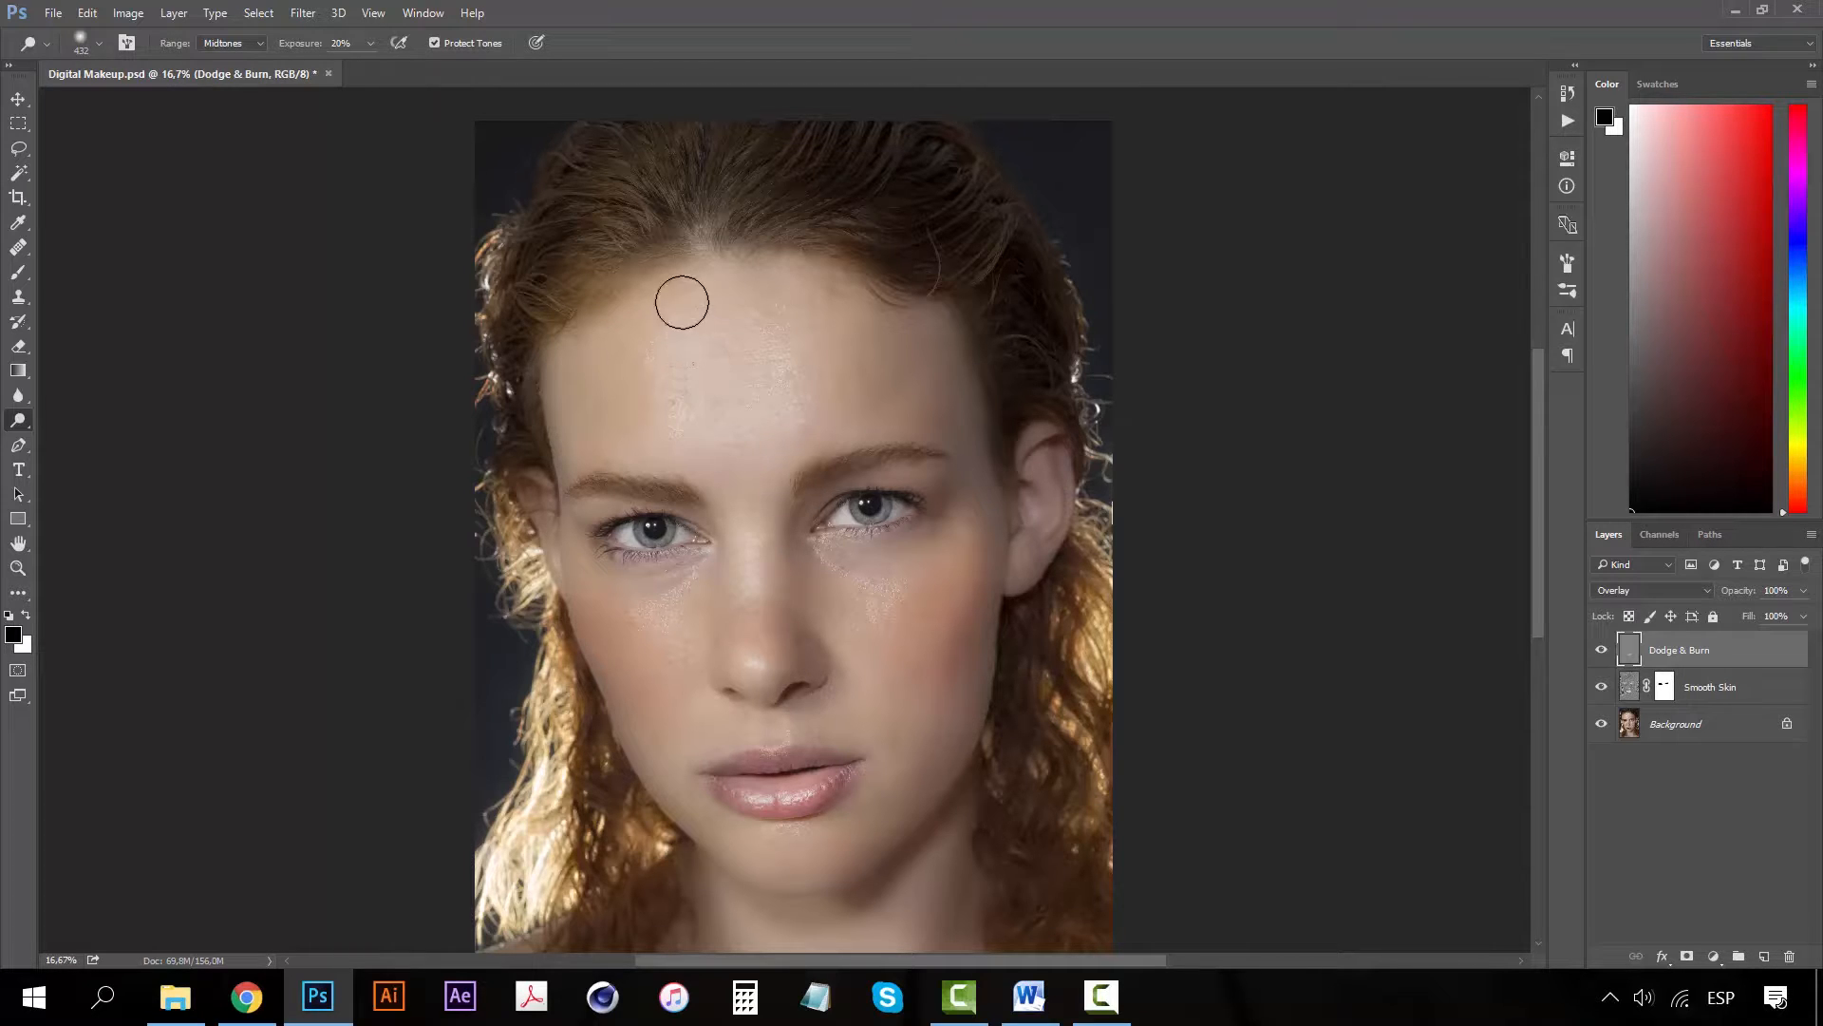
mouse_move(682, 301)
left_mouse_down()
mouse_move(694, 421)
mouse_move(713, 390)
mouse_move(658, 332)
mouse_move(677, 309)
mouse_move(788, 303)
mouse_move(782, 278)
mouse_move(802, 429)
mouse_move(789, 306)
mouse_move(794, 407)
left_mouse_up()
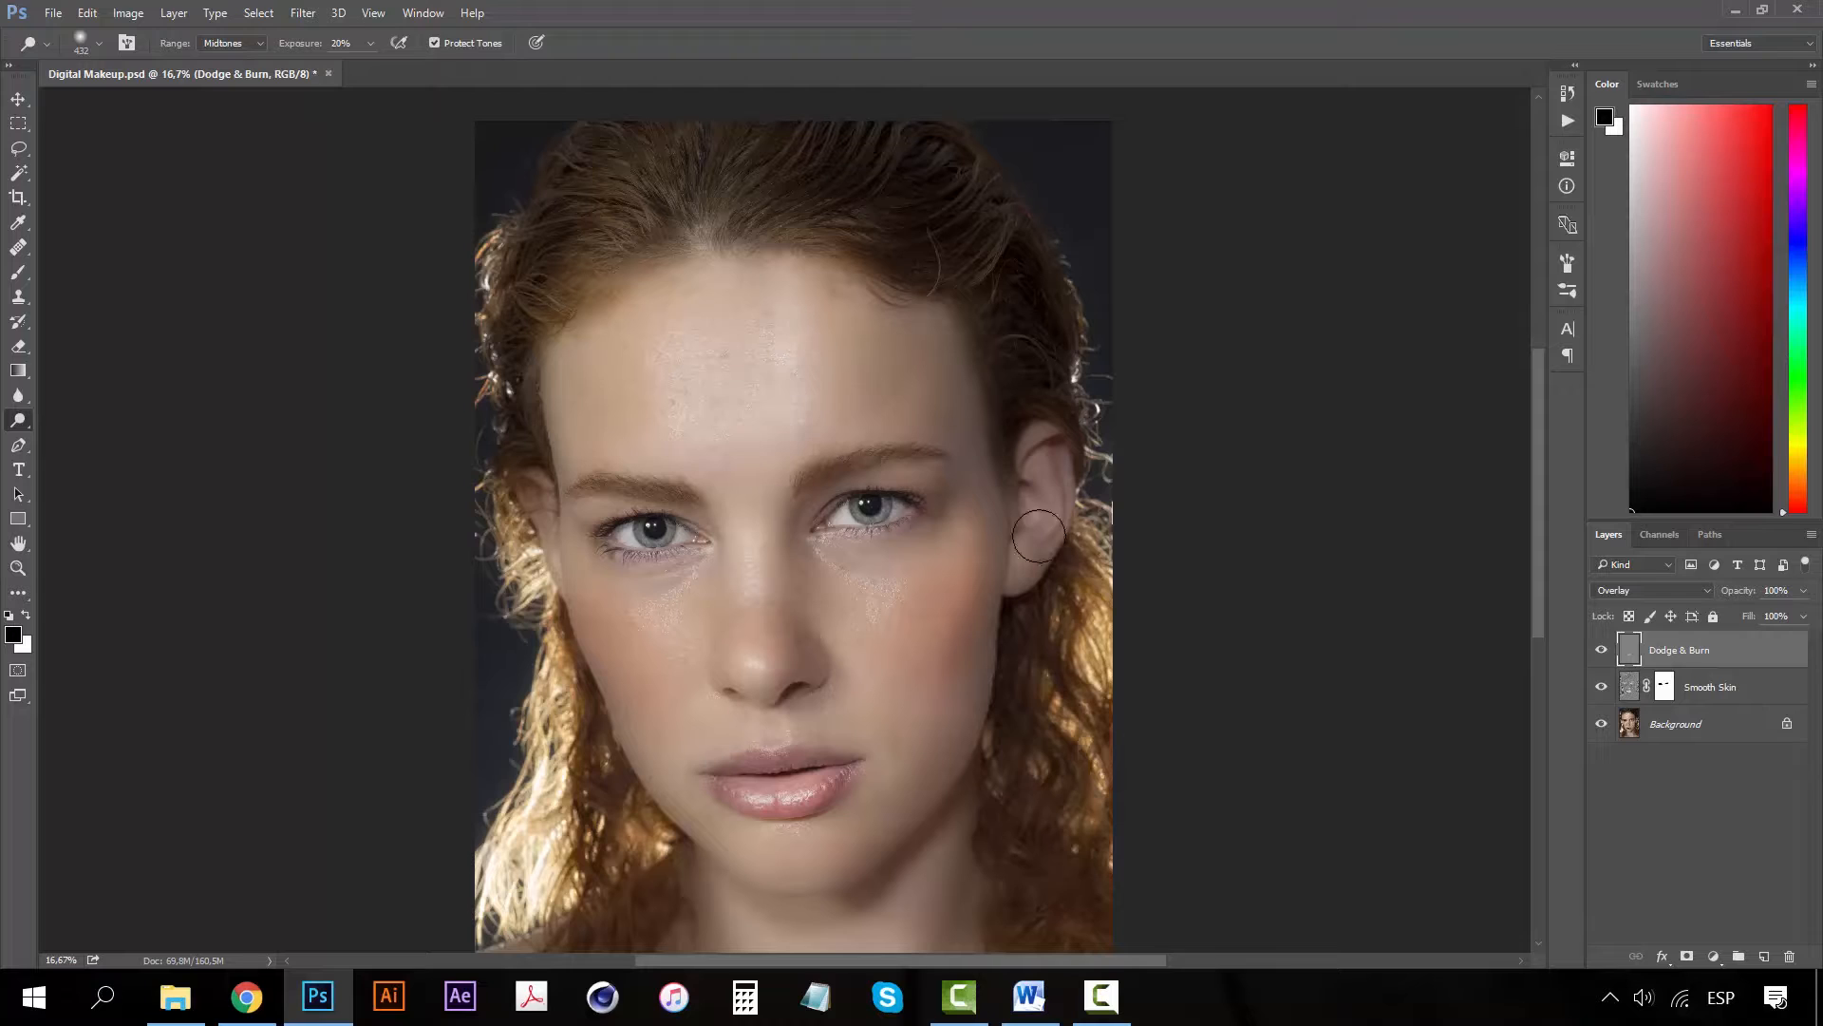
mouse_move(1038, 536)
left_mouse_down()
mouse_move(1034, 508)
mouse_move(1063, 581)
left_mouse_up()
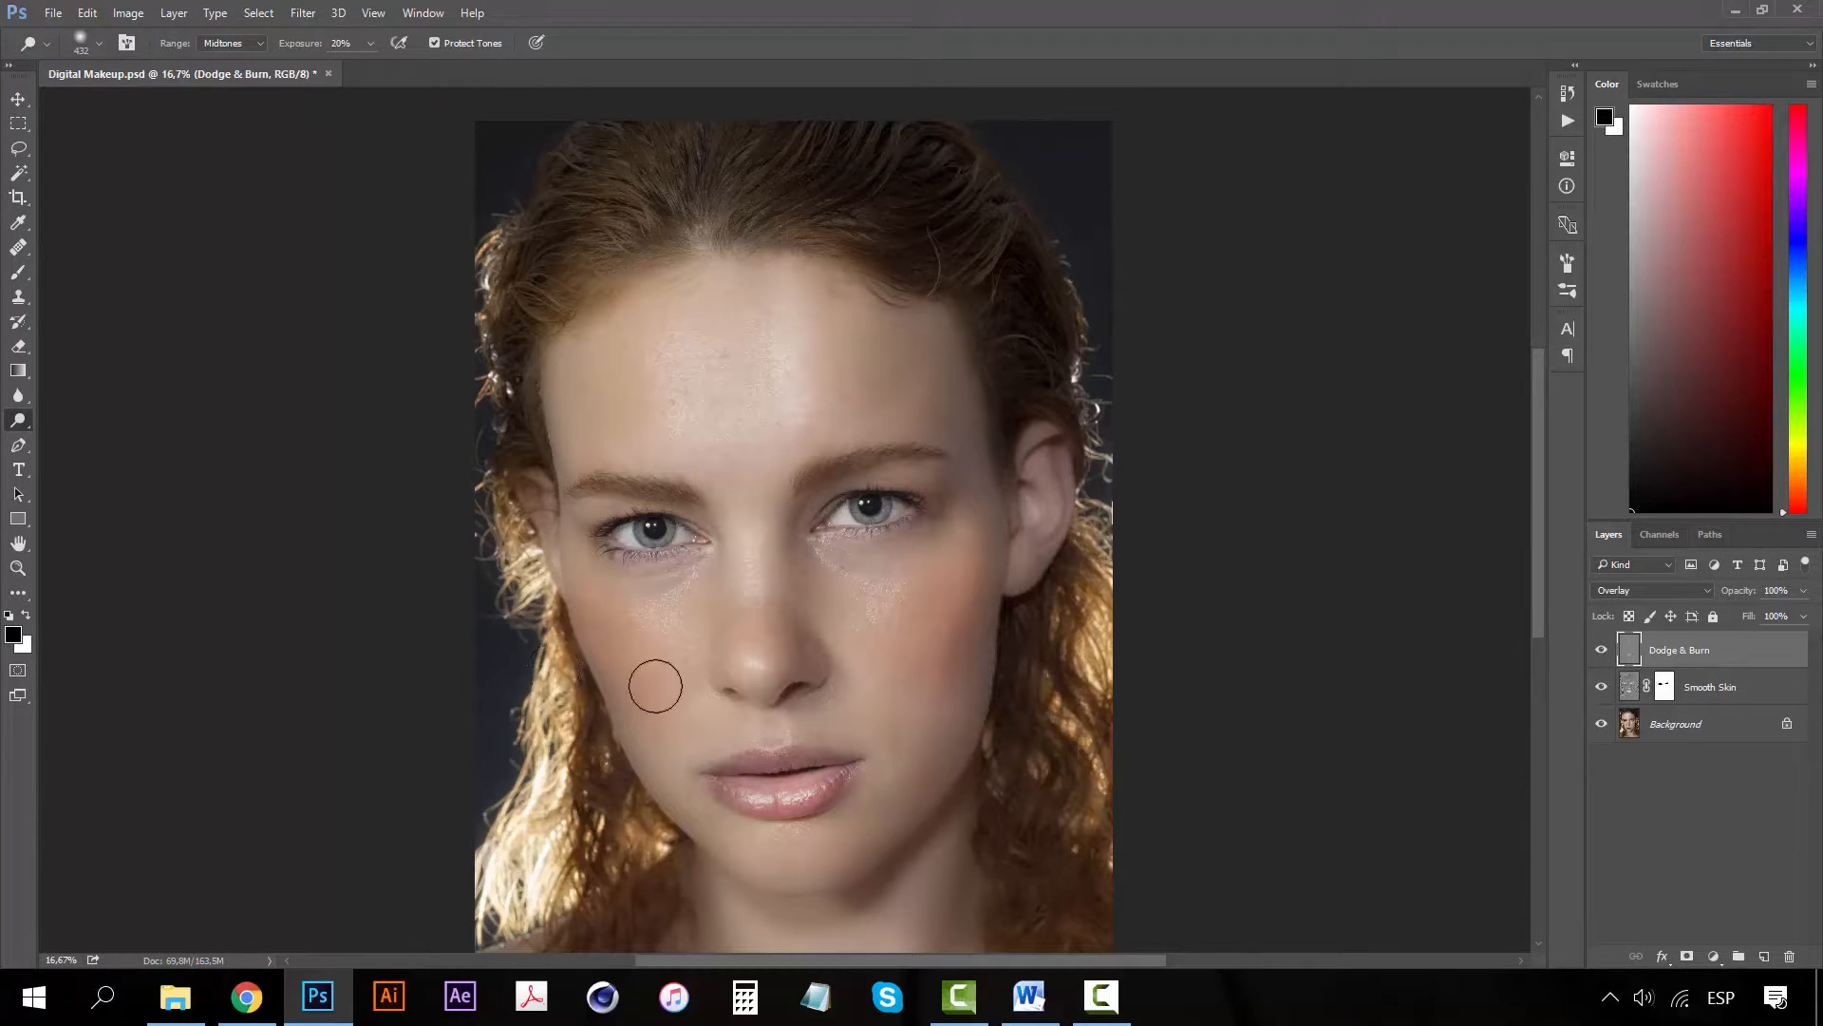
Dodge the skin beside the nostrils, the nose bridge and under both eyes, and compare with the Dodge & Burn layer hidden
left_click_drag(781, 751, 771, 774)
key("ctrl+z")
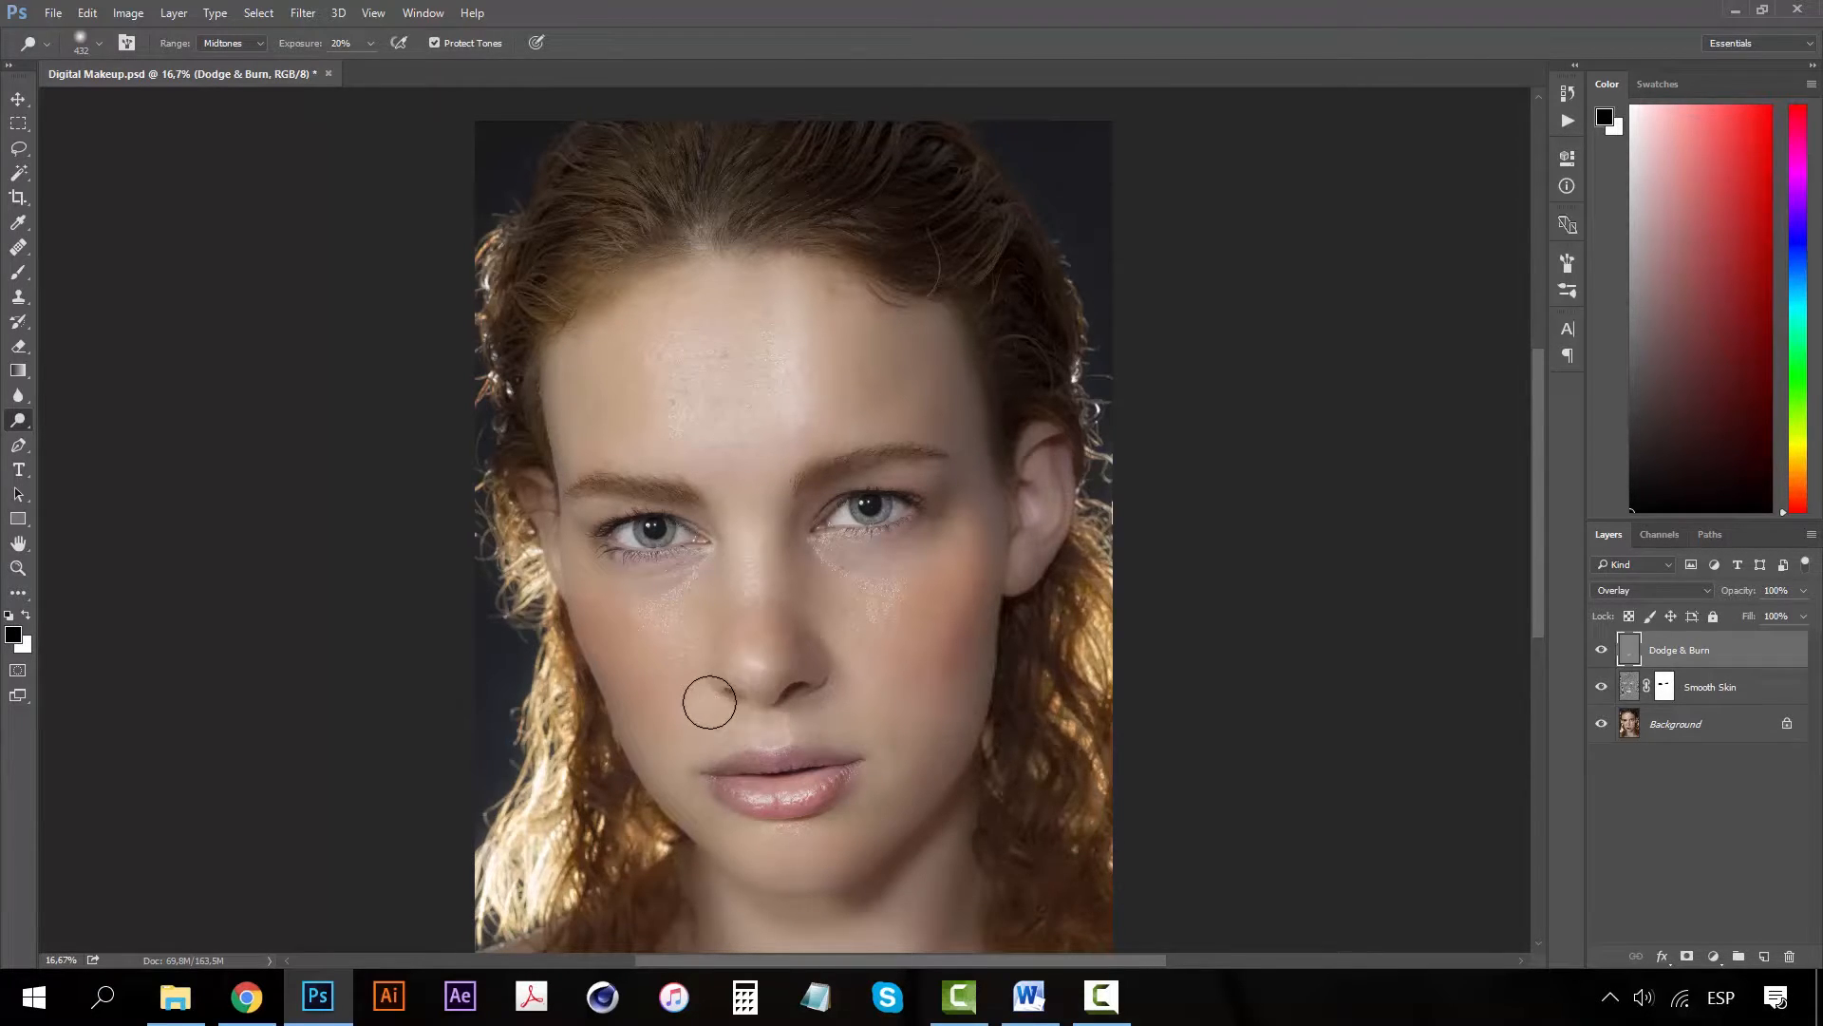
left_click_drag(838, 704, 828, 689)
left_click_drag(749, 494, 735, 550)
left_click_drag(657, 644, 704, 564)
mouse_move(828, 556)
left_mouse_down()
mouse_move(868, 600)
mouse_move(835, 558)
left_mouse_up()
left_click(1602, 654)
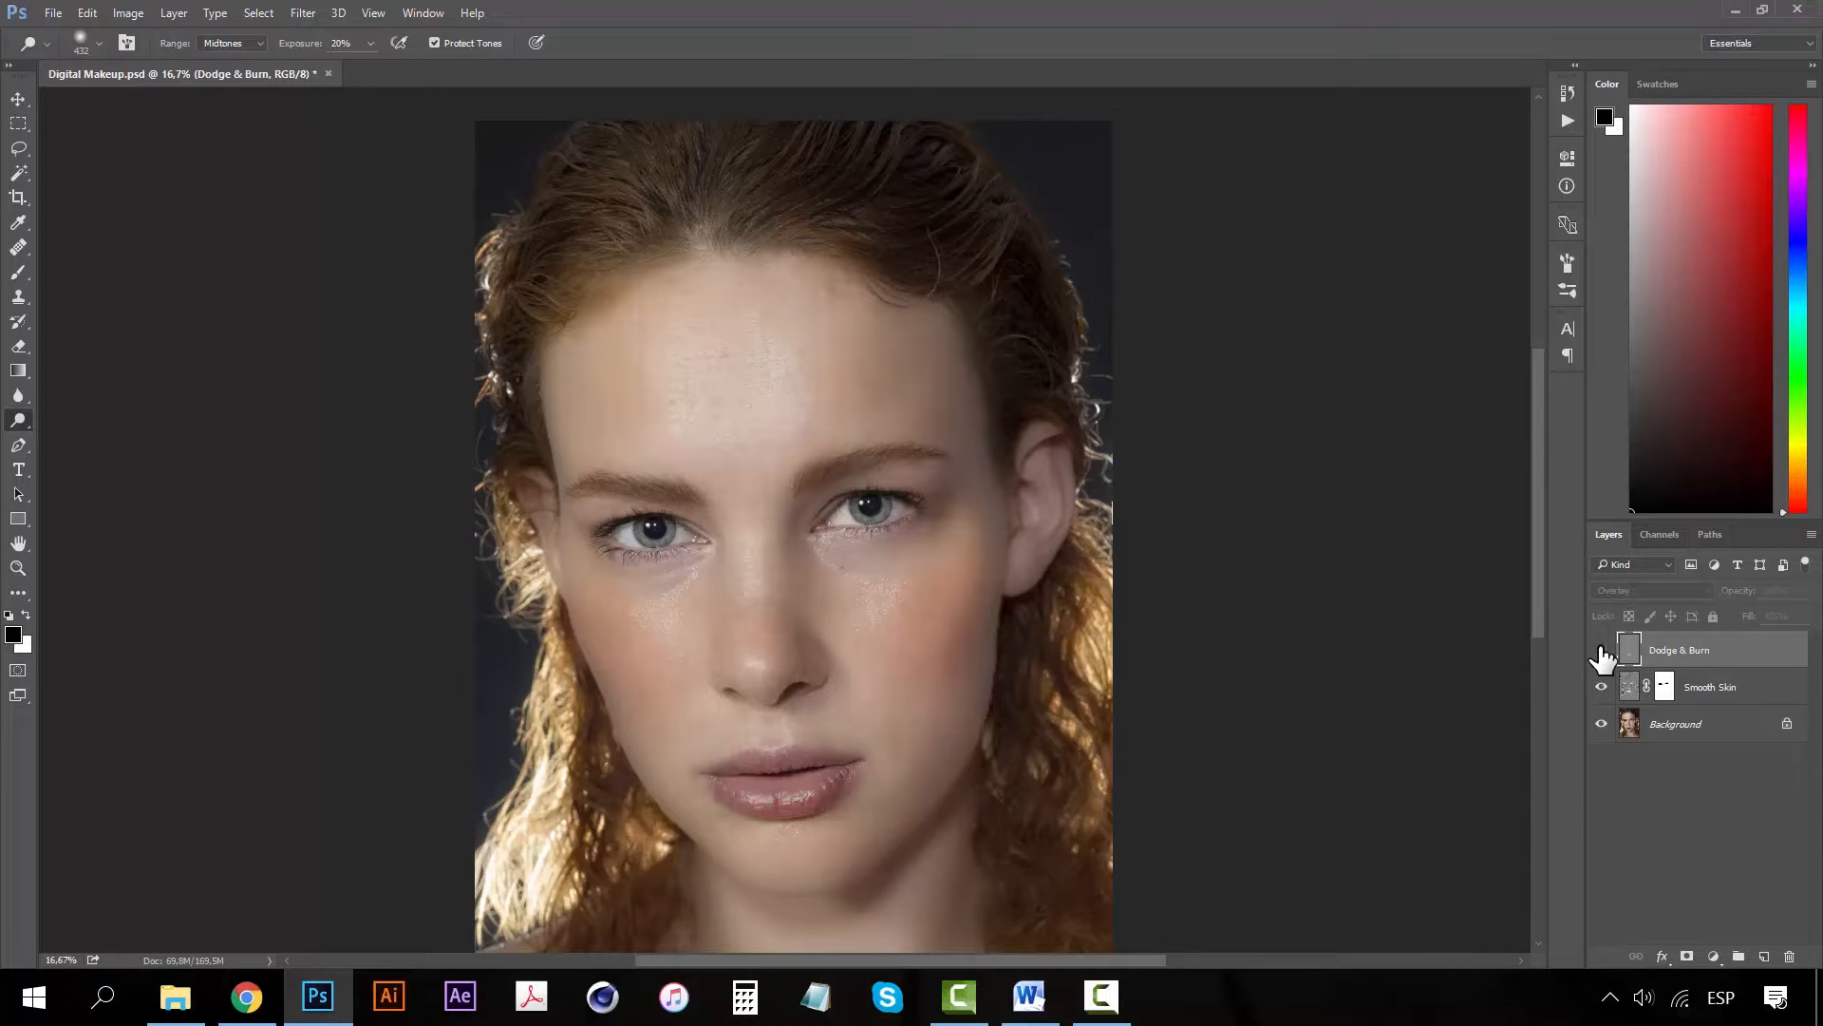
left_click(1602, 653)
left_click(1602, 653)
left_click(1602, 653)
left_click(1602, 653)
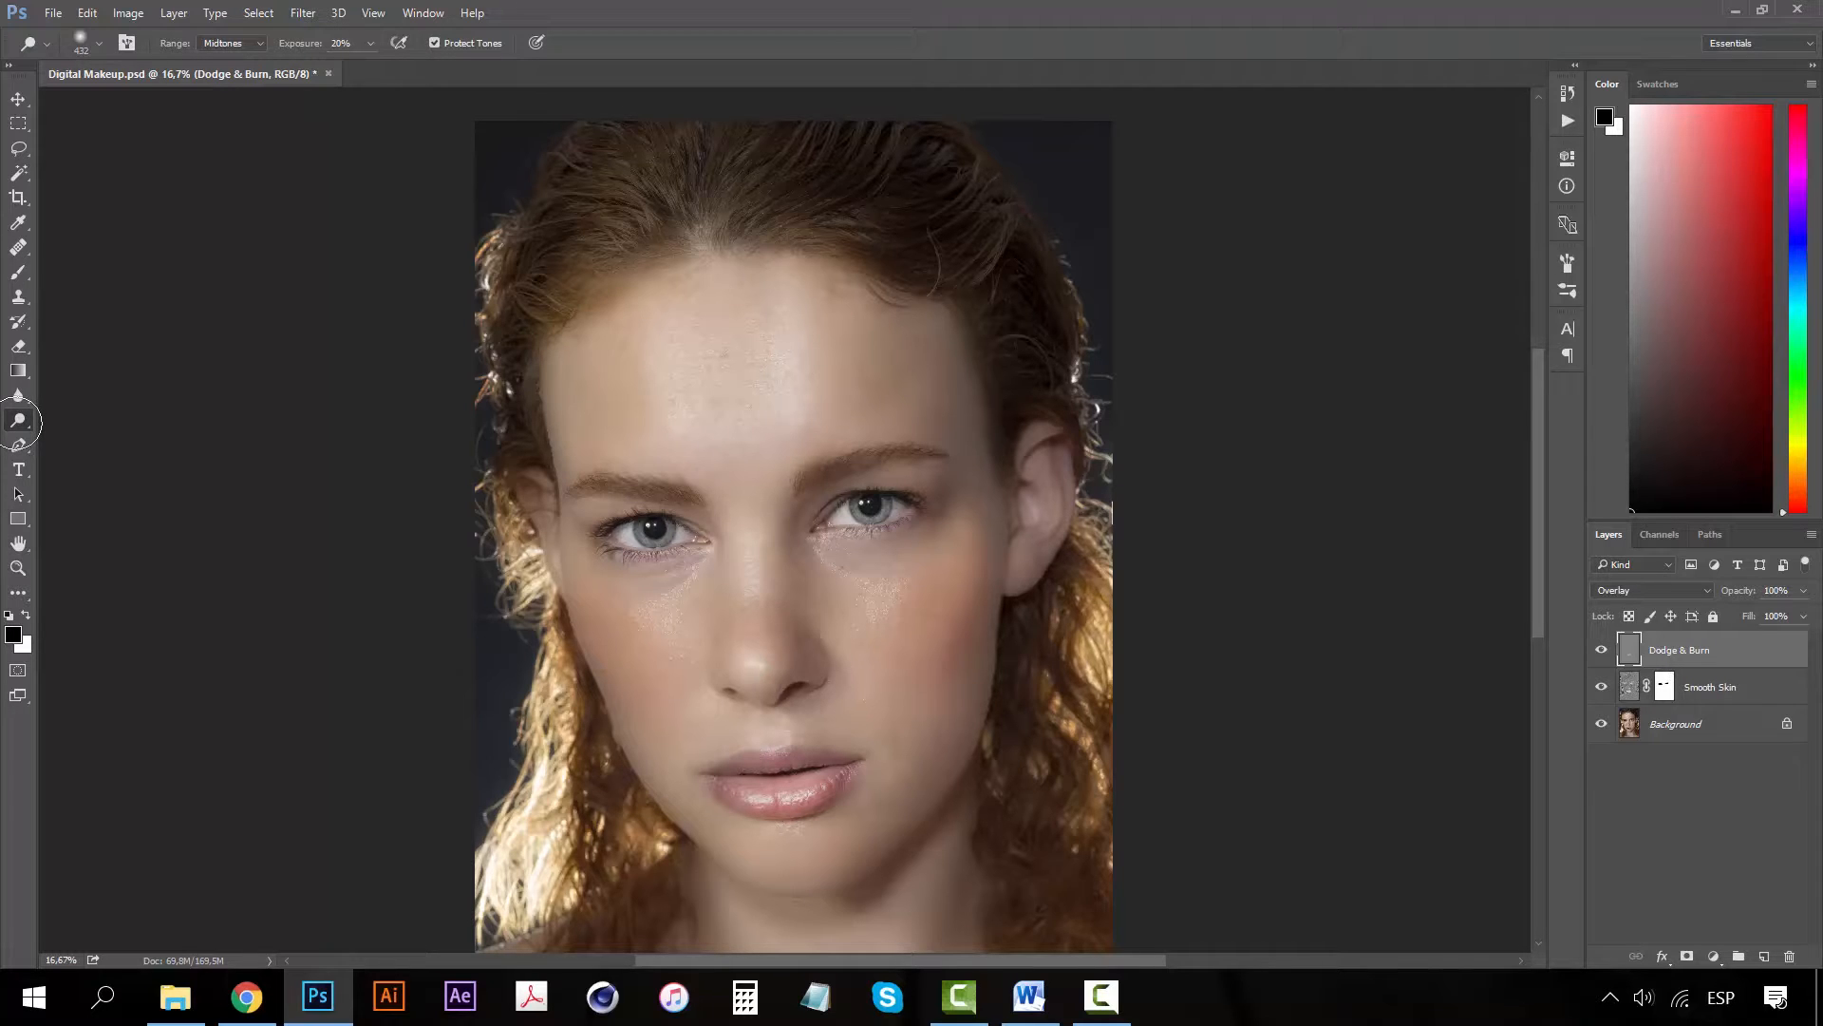
Set up the Burn tool with 20% exposure and an 800 px brush
left_click(17, 421)
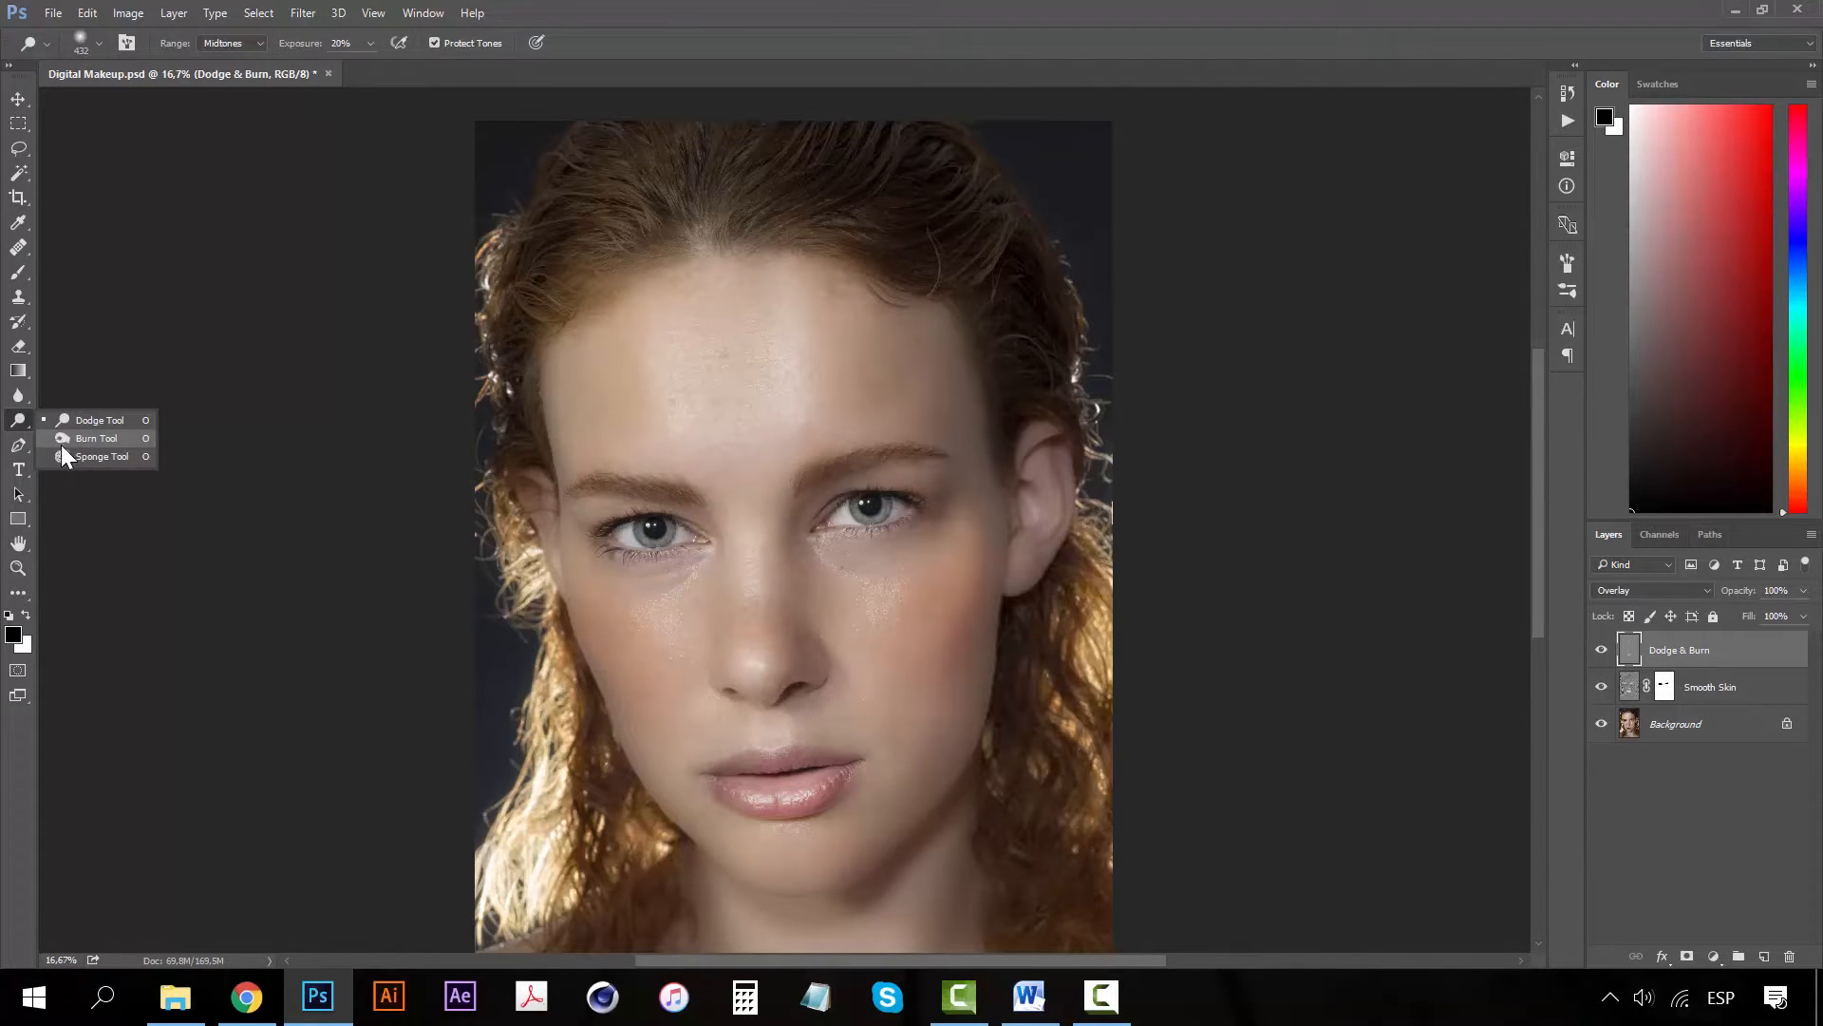
left_click(73, 439)
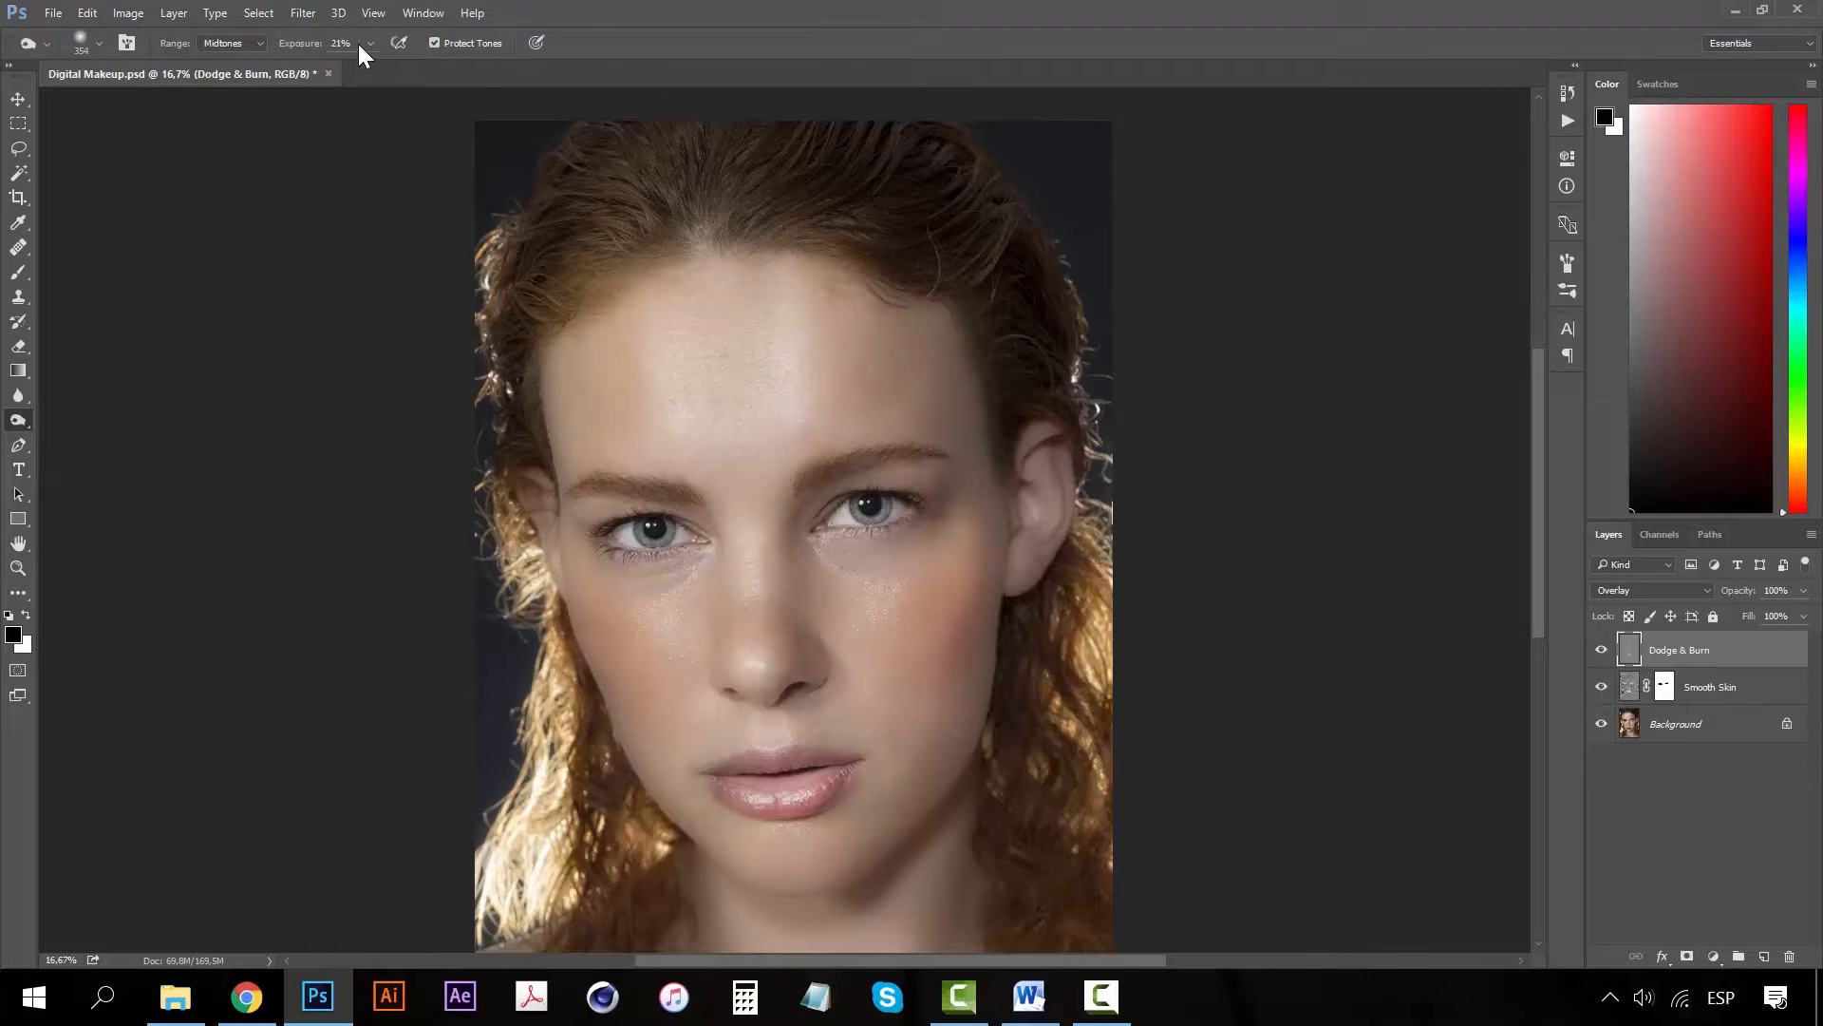
left_click(319, 43)
type("0")
left_click(98, 44)
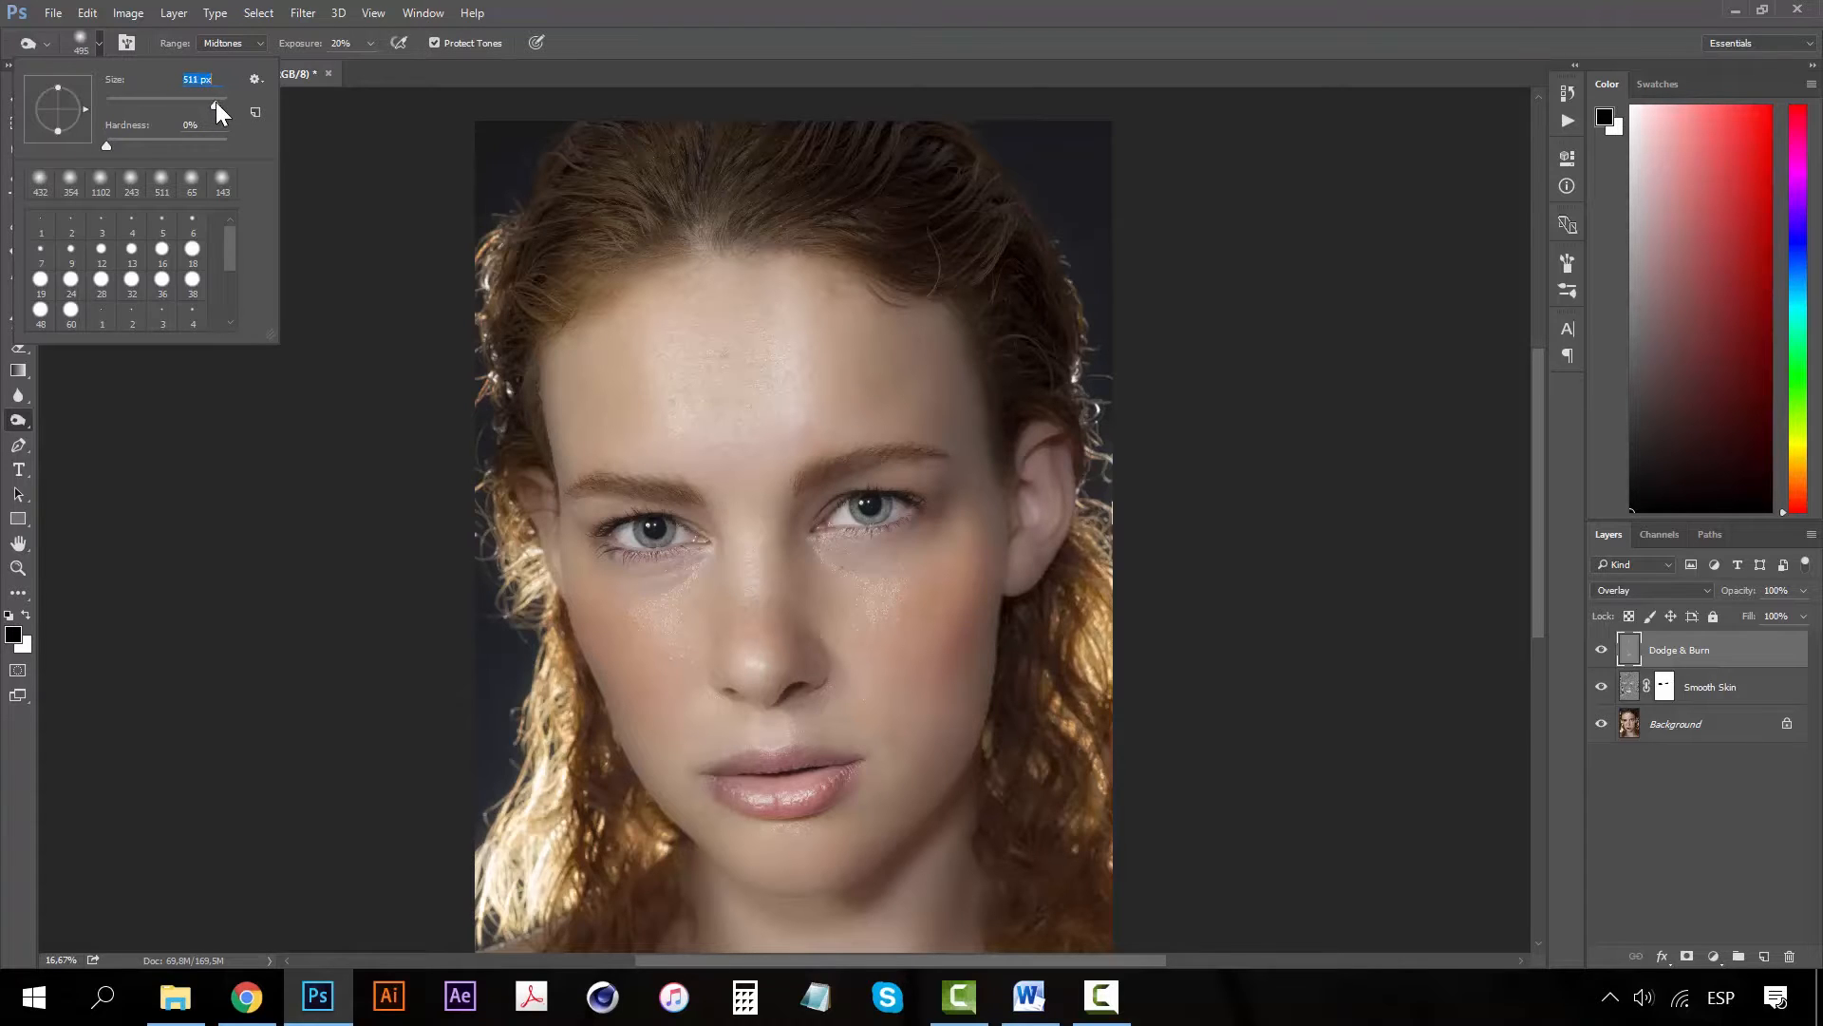
type("800")
key("Return")
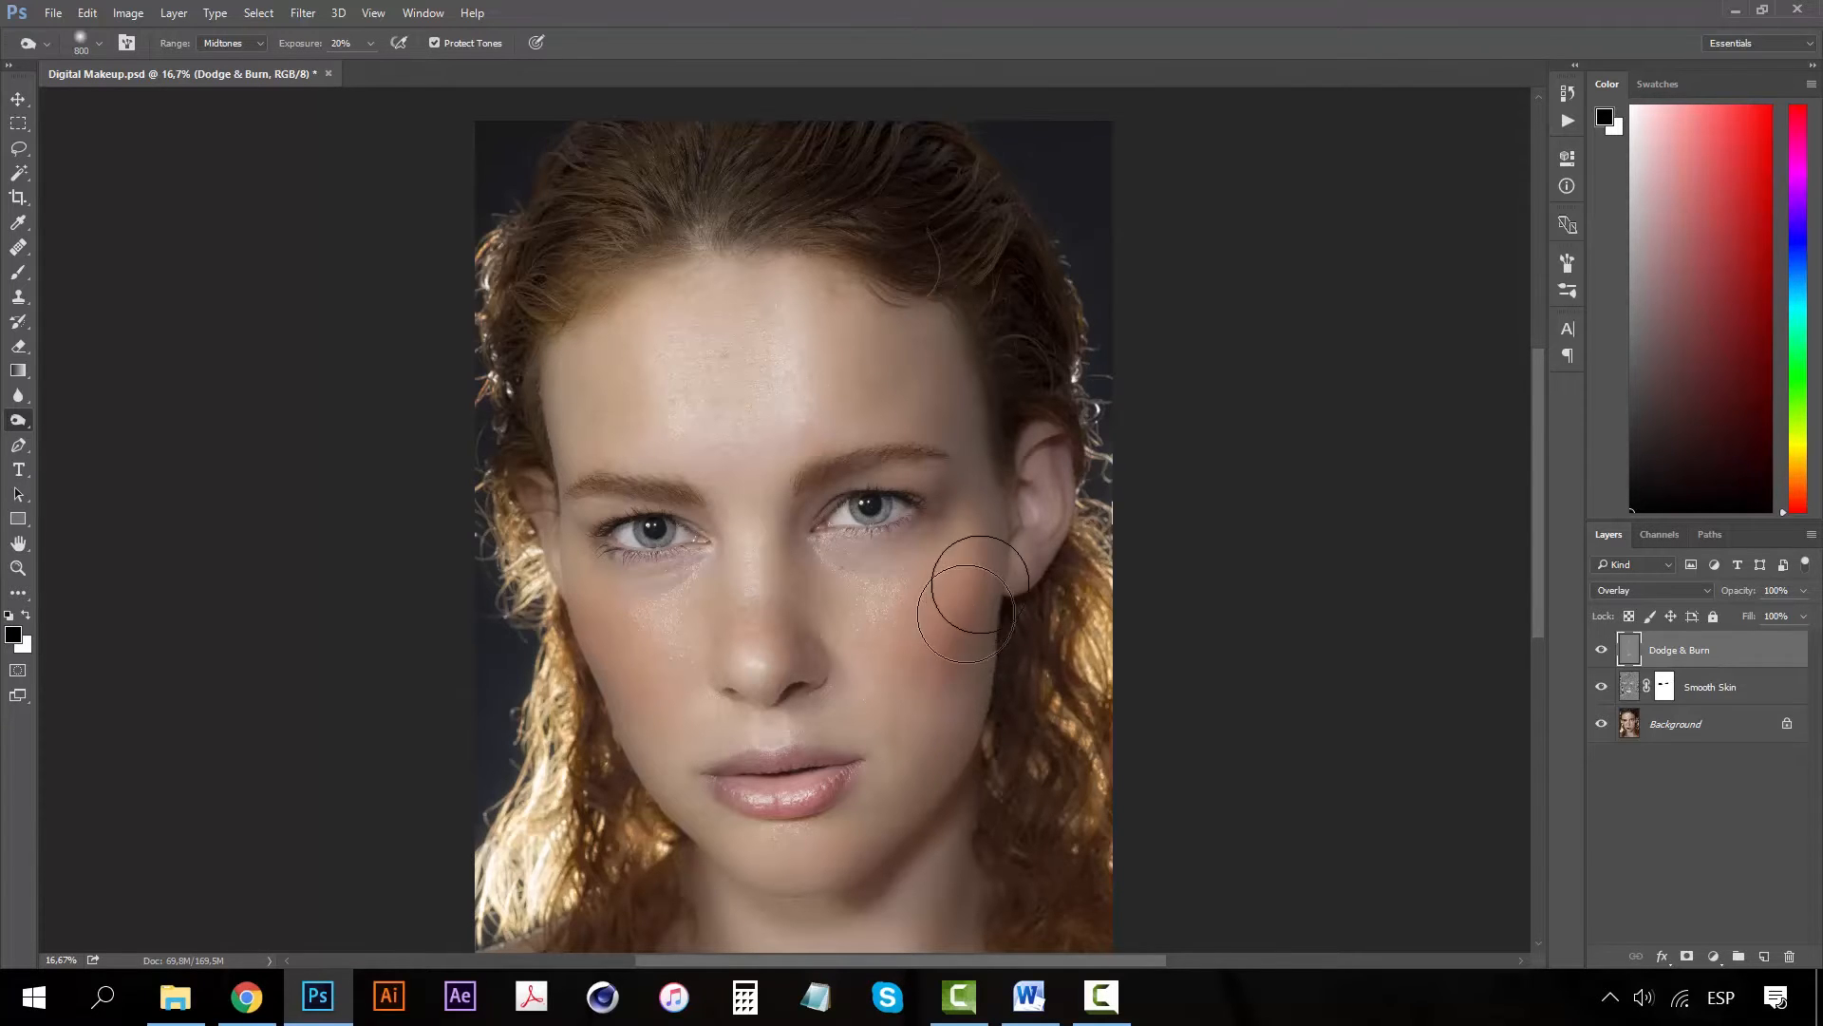
Burn shadows along the outer cheeks, eye sockets and temples to contour the face
mouse_move(996, 545)
left_mouse_down()
mouse_move(930, 699)
mouse_move(961, 700)
mouse_move(970, 732)
mouse_move(969, 428)
mouse_move(929, 340)
mouse_move(985, 532)
mouse_move(934, 483)
mouse_move(935, 501)
mouse_move(868, 481)
mouse_move(825, 492)
mouse_move(886, 476)
mouse_move(855, 473)
mouse_move(810, 500)
mouse_move(864, 466)
mouse_move(947, 477)
mouse_move(913, 461)
left_mouse_up()
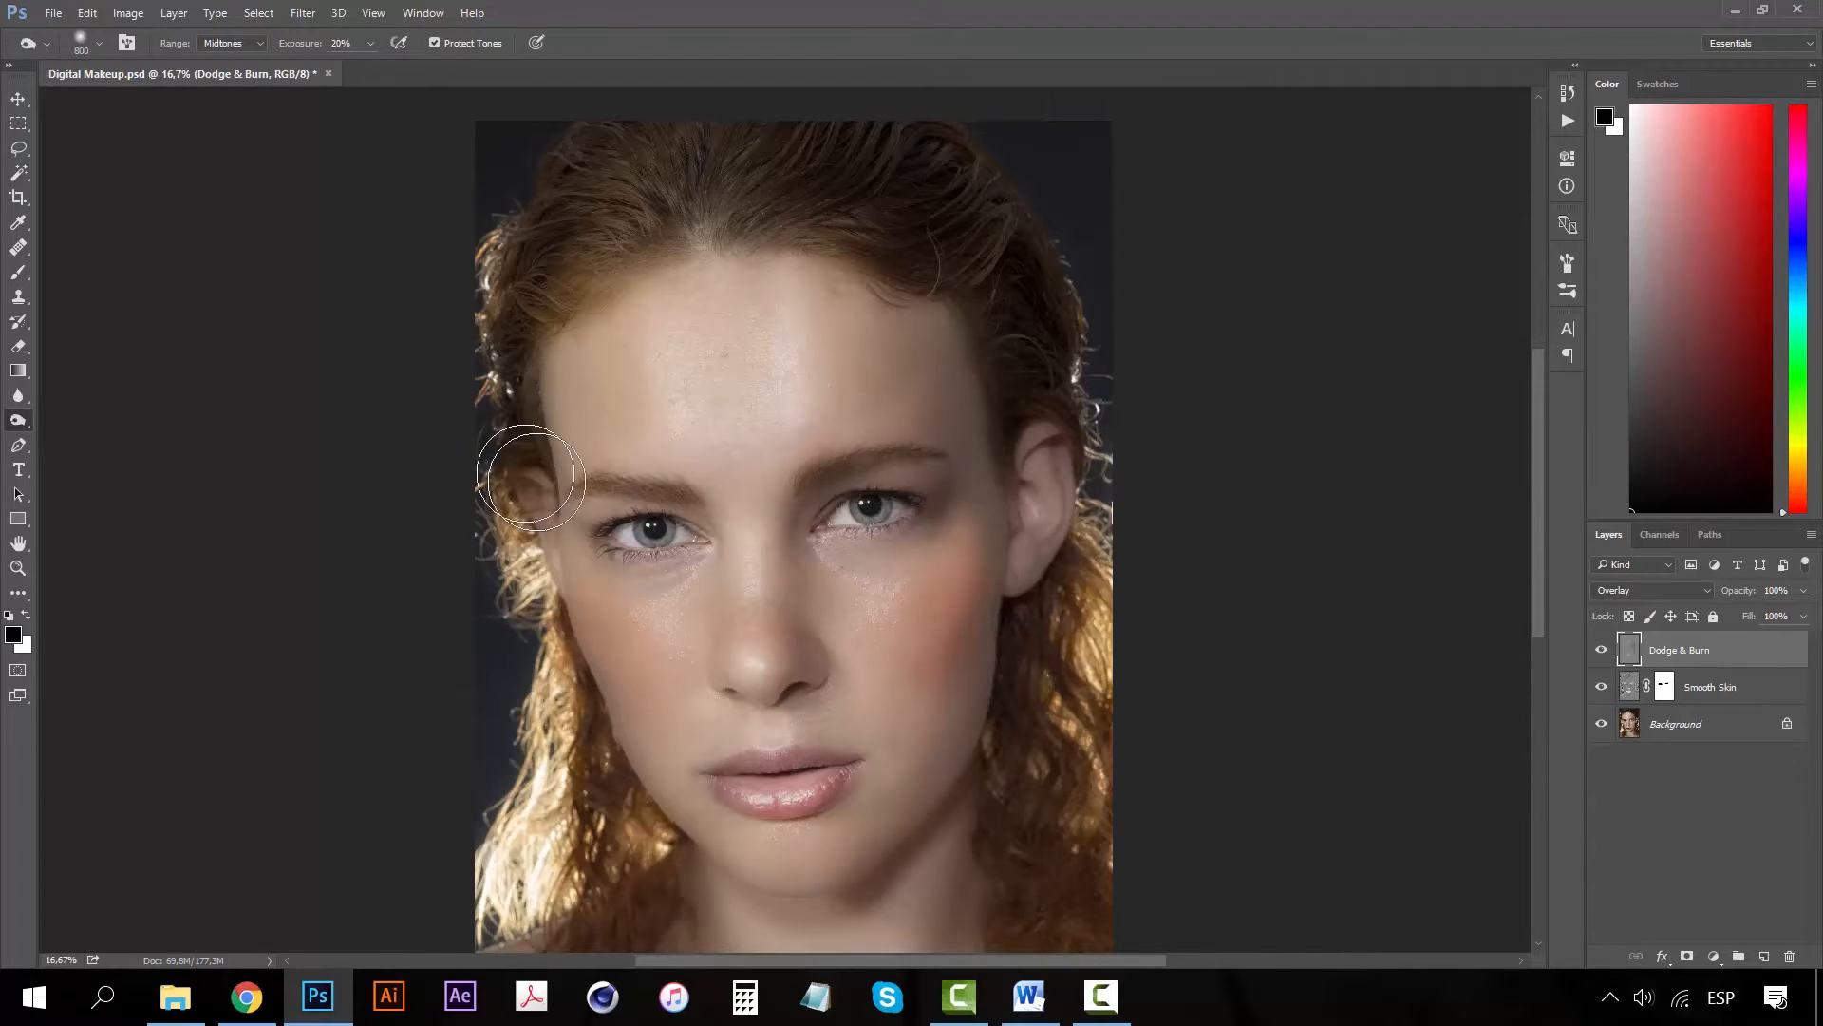
left_click_drag(695, 518, 573, 500)
mouse_move(534, 345)
left_mouse_down()
mouse_move(521, 334)
mouse_move(566, 414)
mouse_move(561, 390)
mouse_move(568, 498)
mouse_move(561, 374)
mouse_move(570, 560)
mouse_move(613, 750)
mouse_move(619, 764)
mouse_move(606, 708)
mouse_move(669, 830)
mouse_move(651, 761)
mouse_move(722, 859)
left_mouse_up()
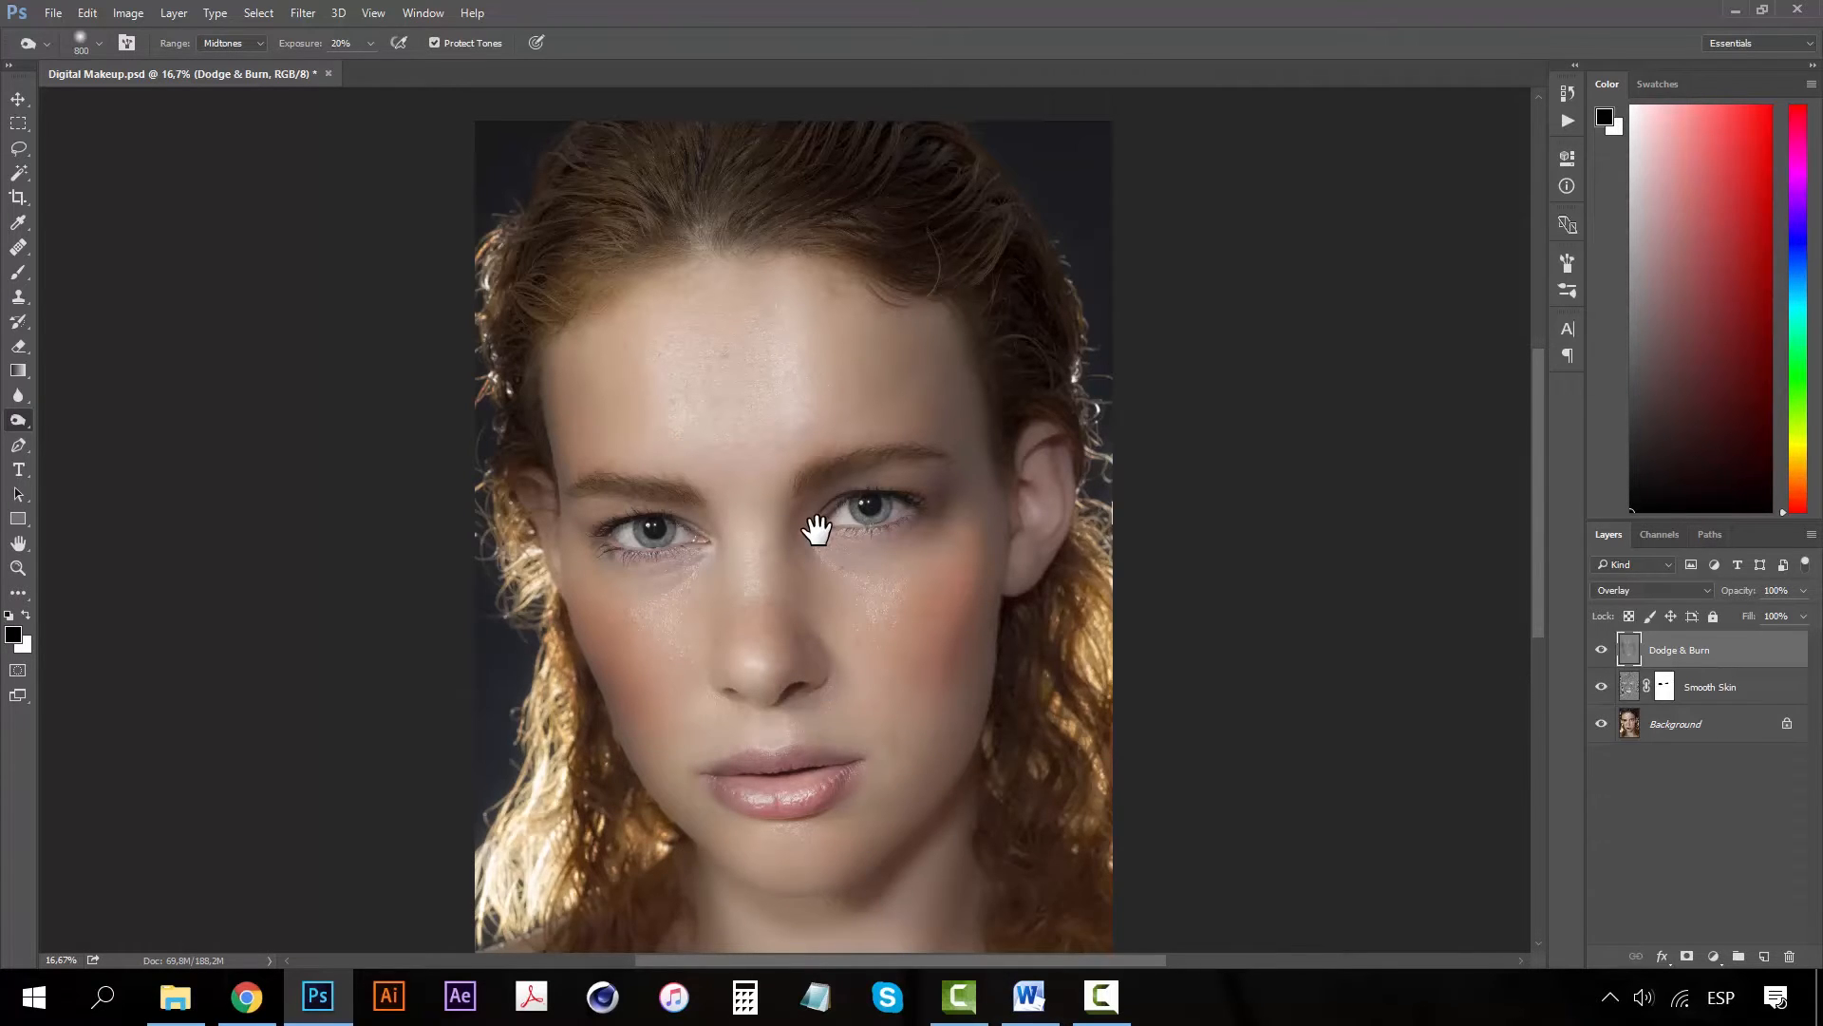
Burn shadows under the jawline and along the side of the neck
scroll(814, 688, "down", 5)
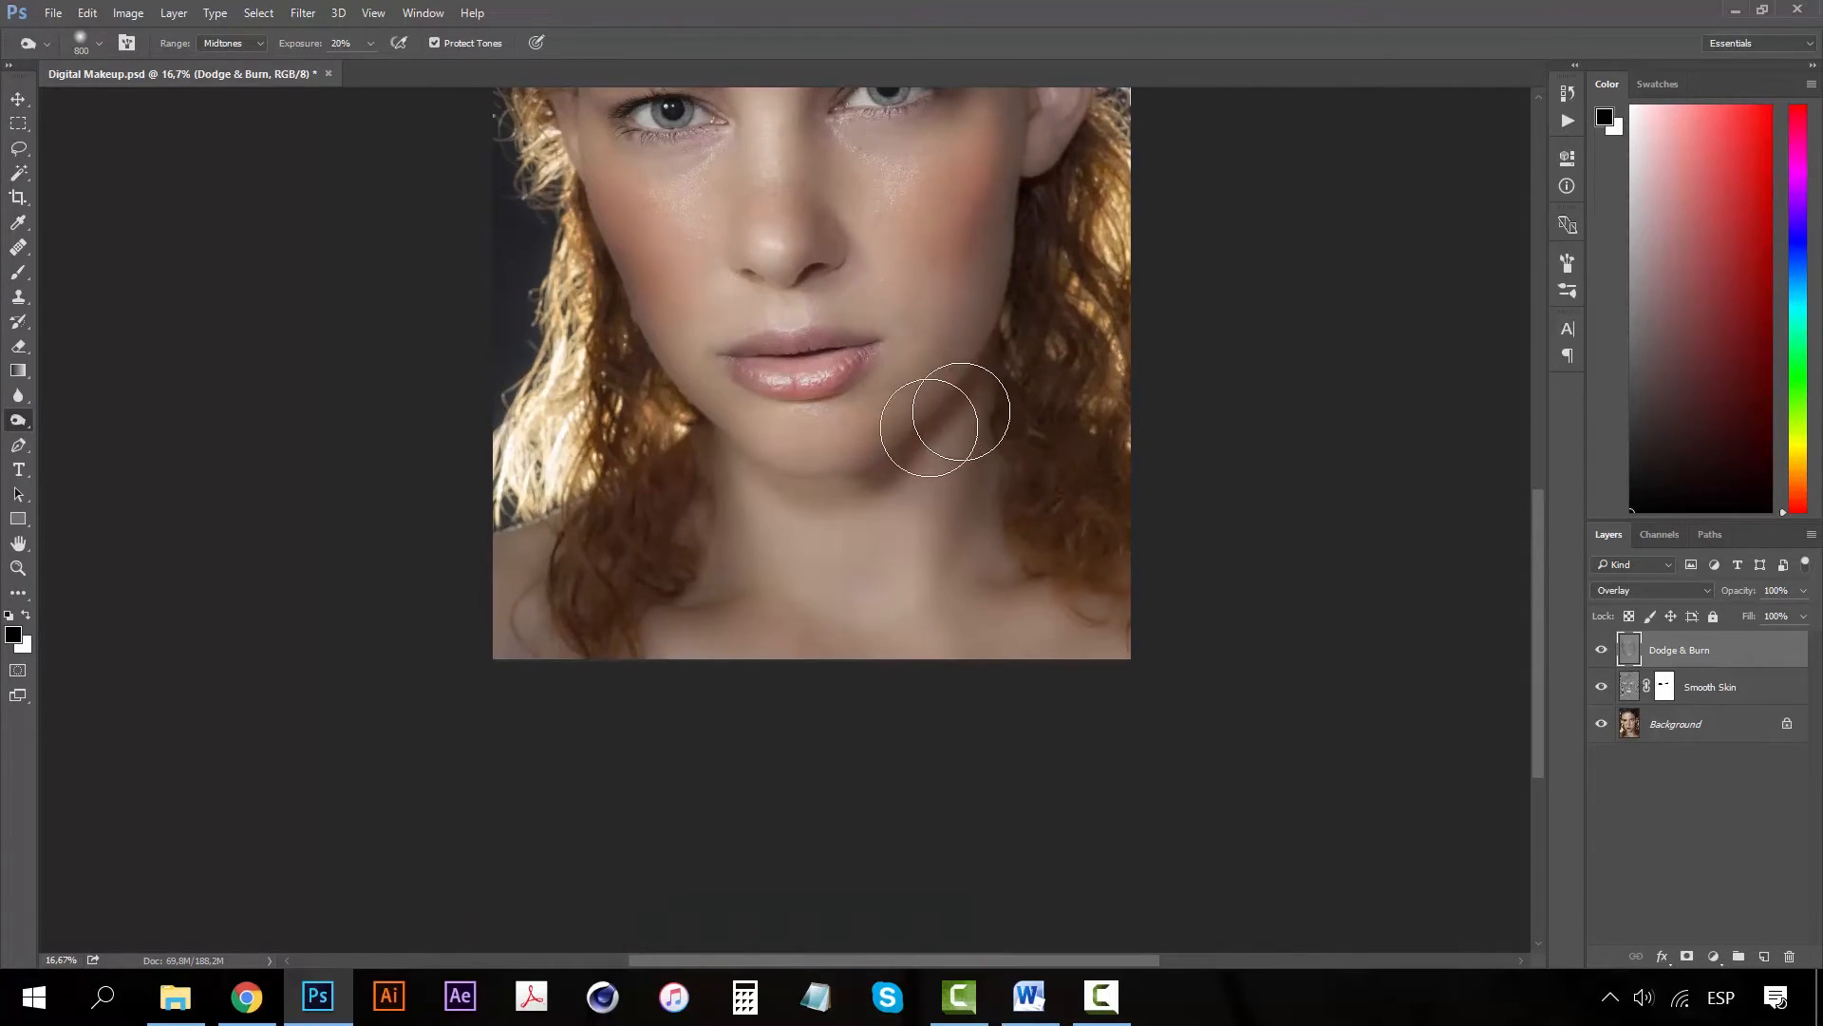
mouse_move(885, 450)
left_mouse_down()
mouse_move(999, 336)
mouse_move(961, 397)
mouse_move(813, 498)
mouse_move(869, 473)
mouse_move(935, 400)
left_mouse_up()
left_click_drag(936, 305, 892, 456)
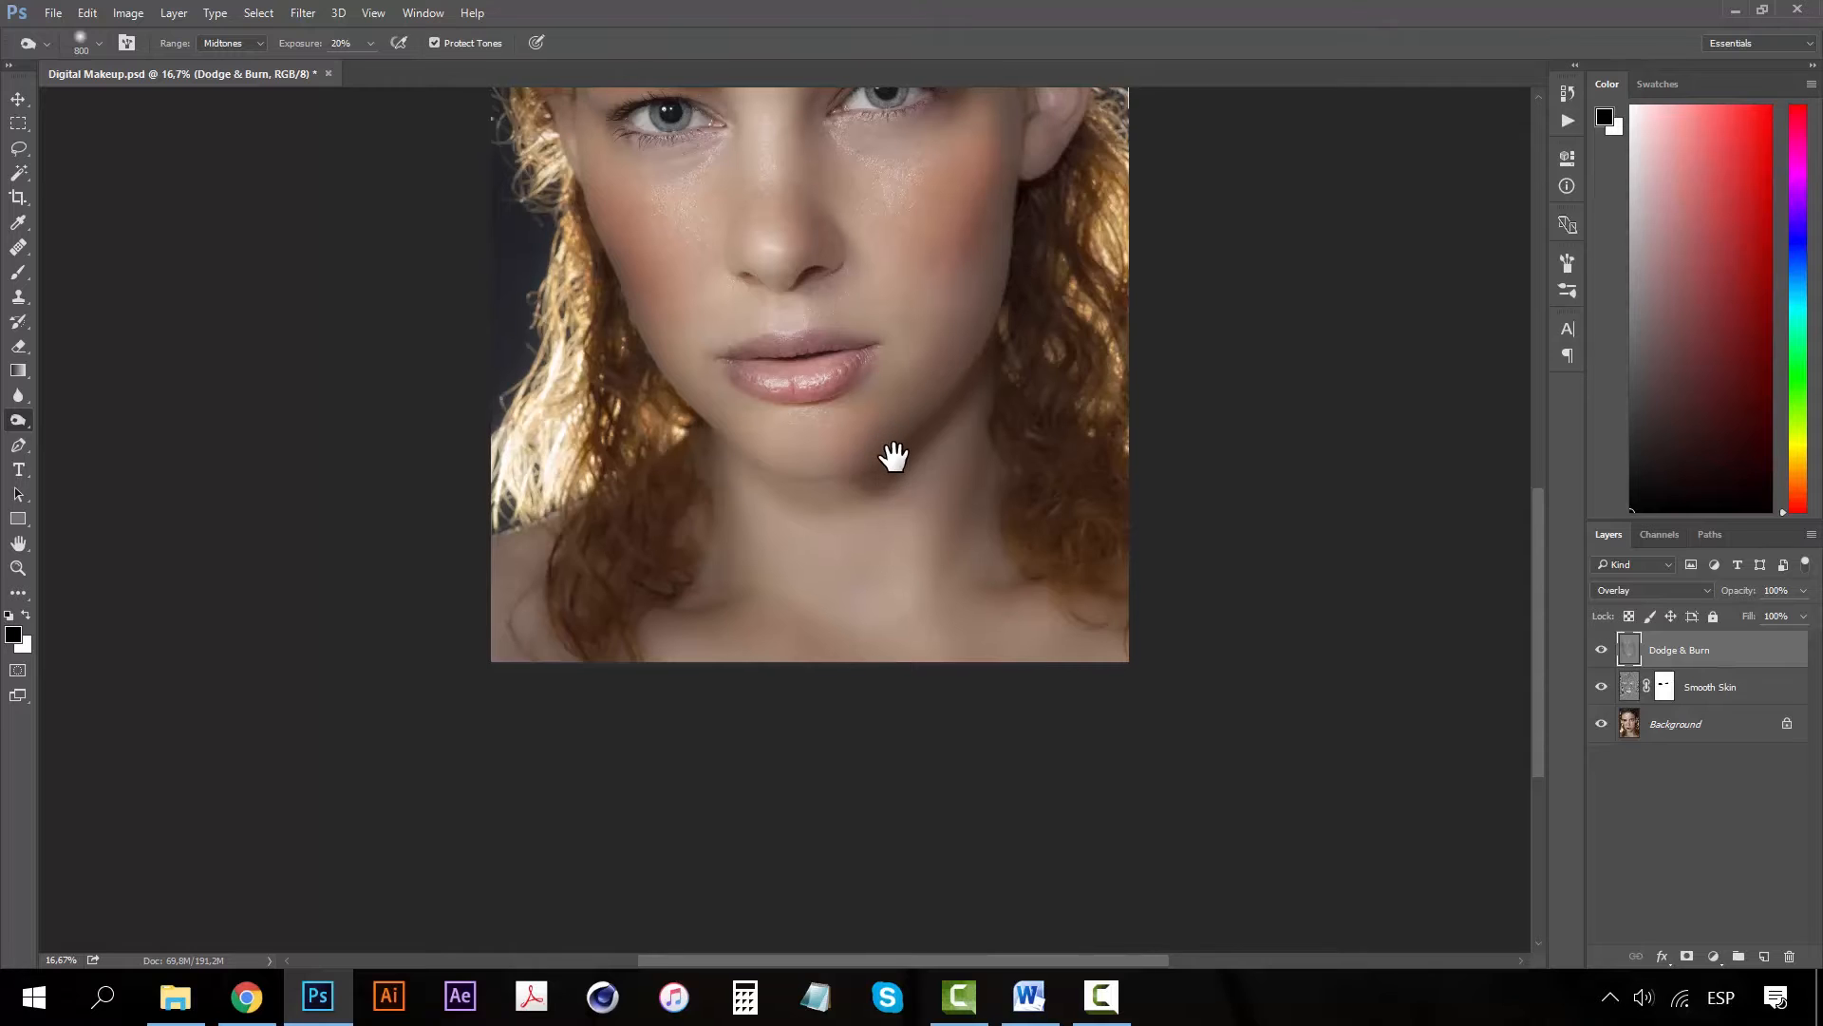
Set the Burn brush size to 306 px and burn shadows along the shaded side of the nose and around its nostril
left_click(99, 44)
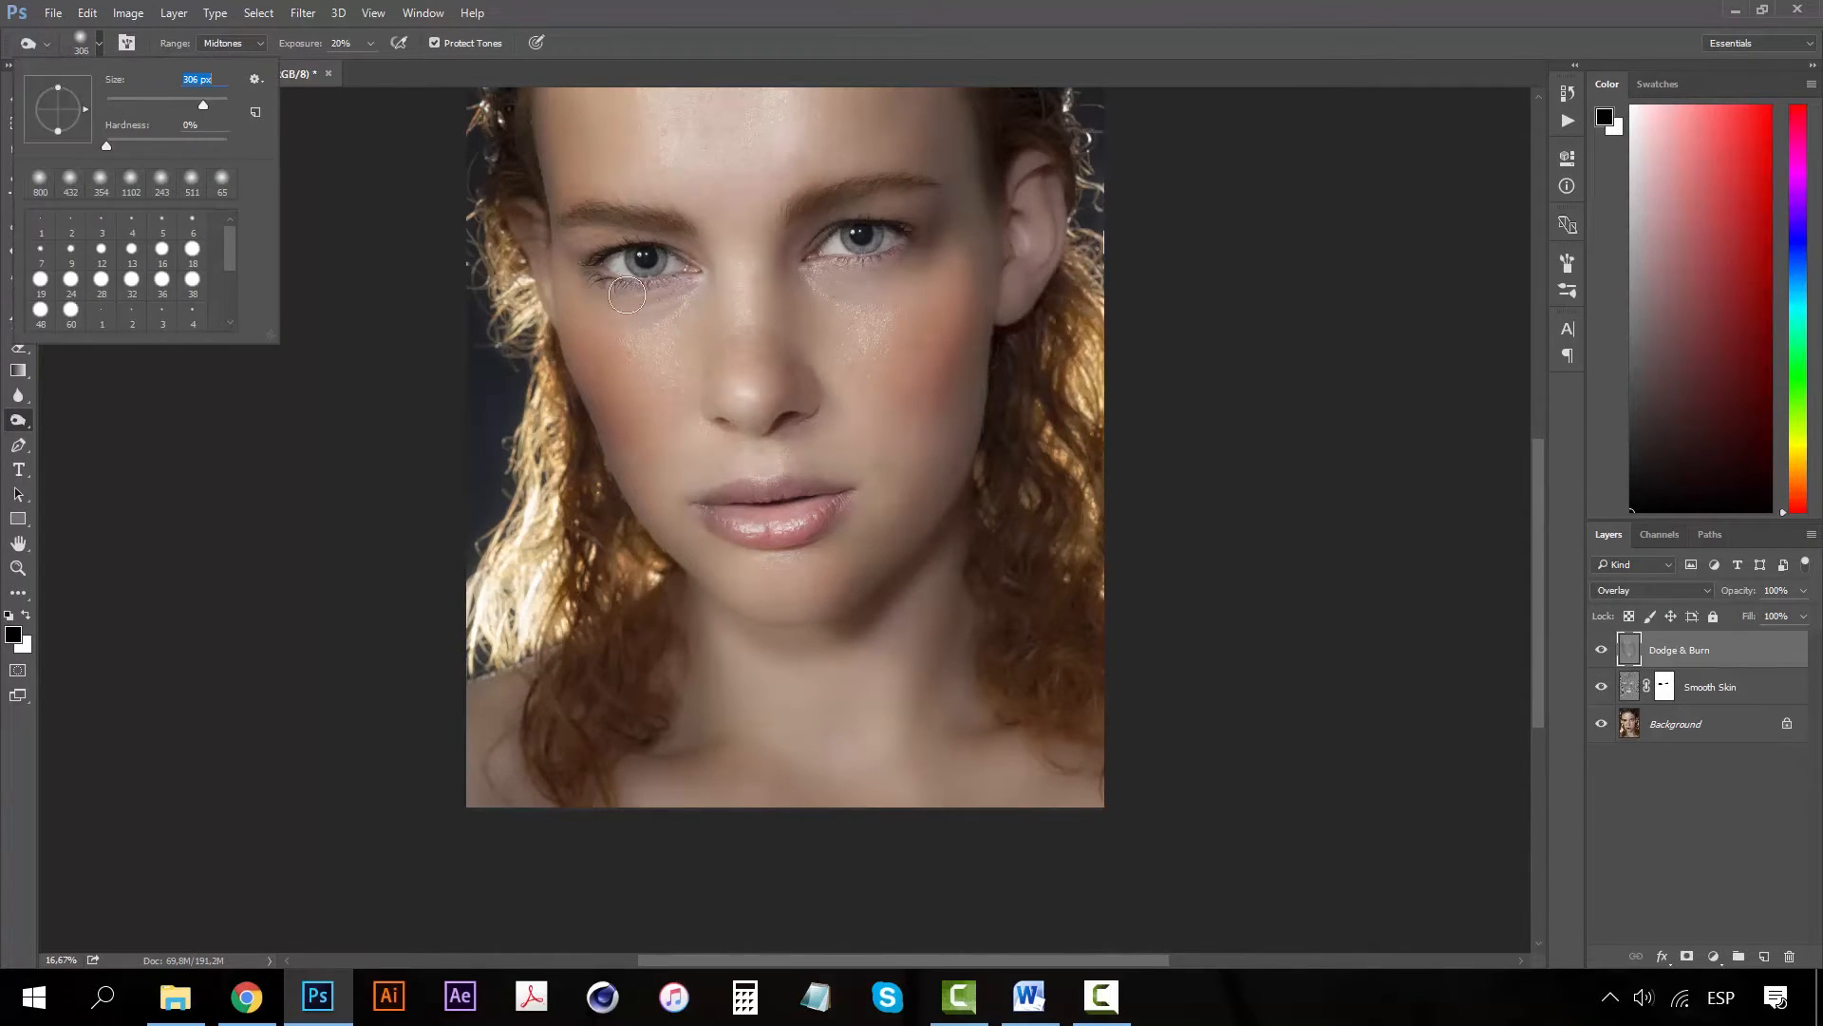
key("Return")
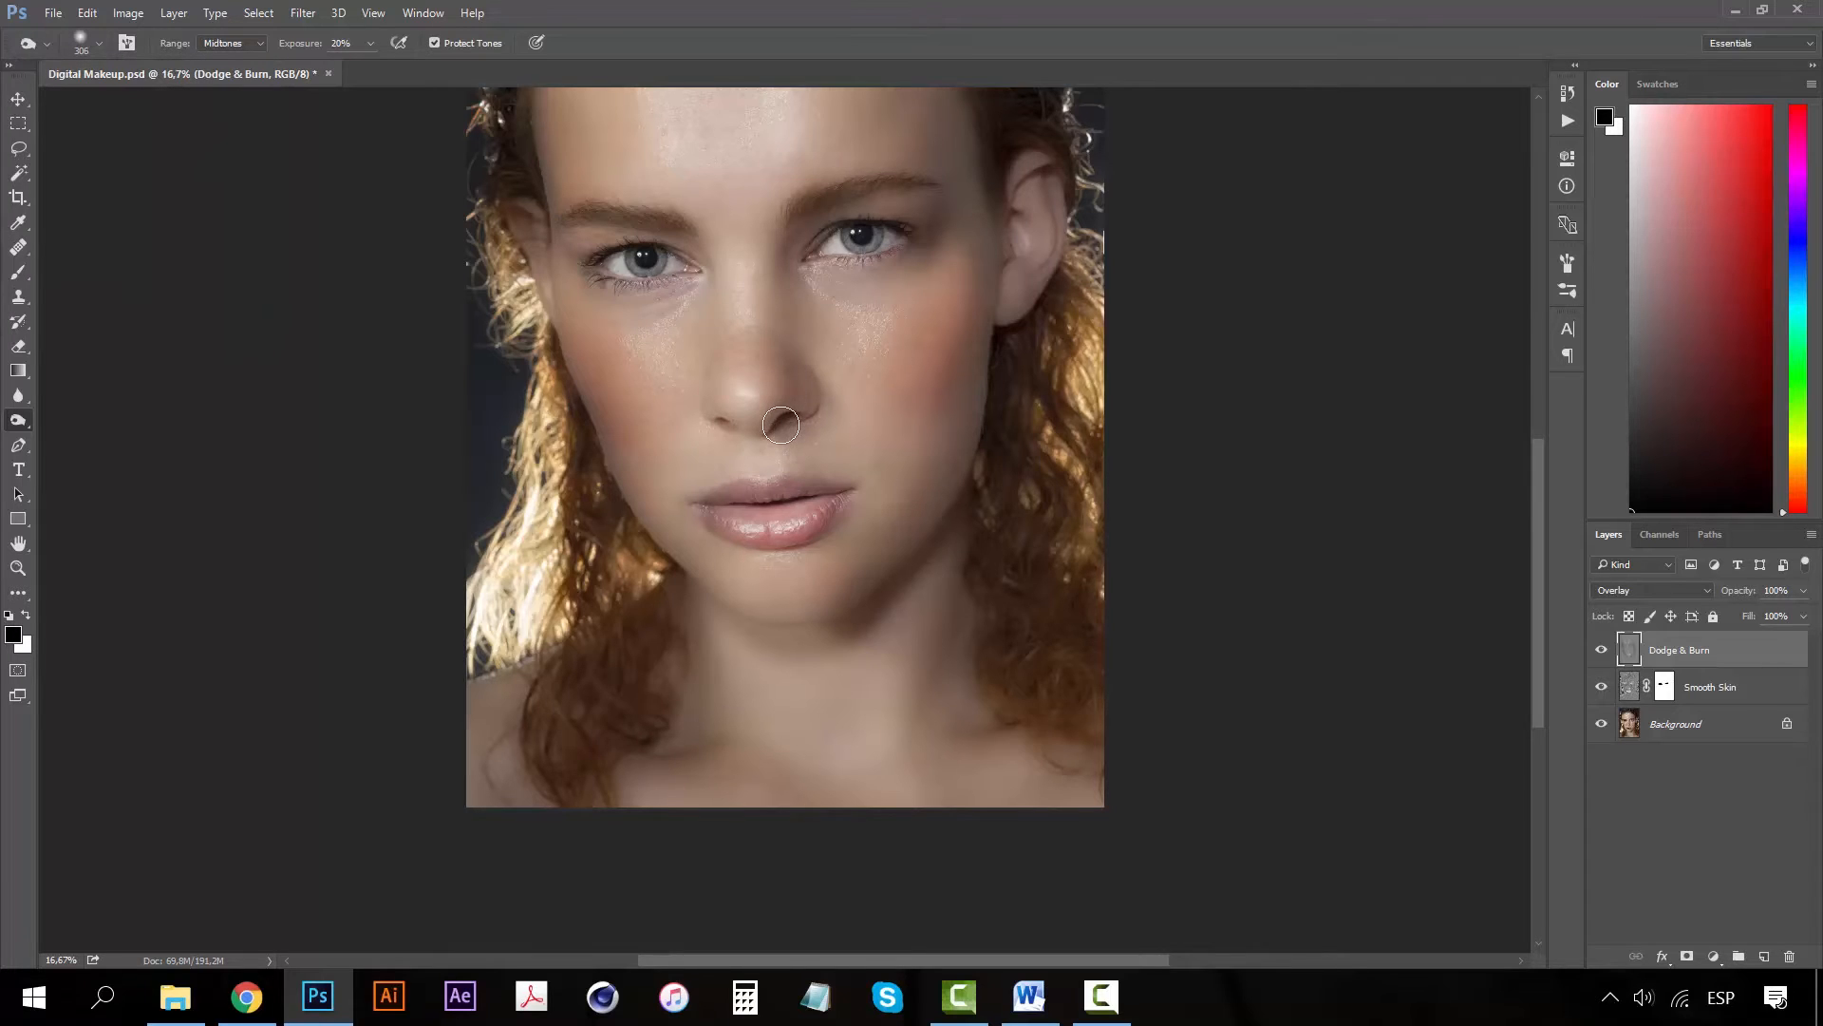
left_click_drag(835, 372, 821, 662)
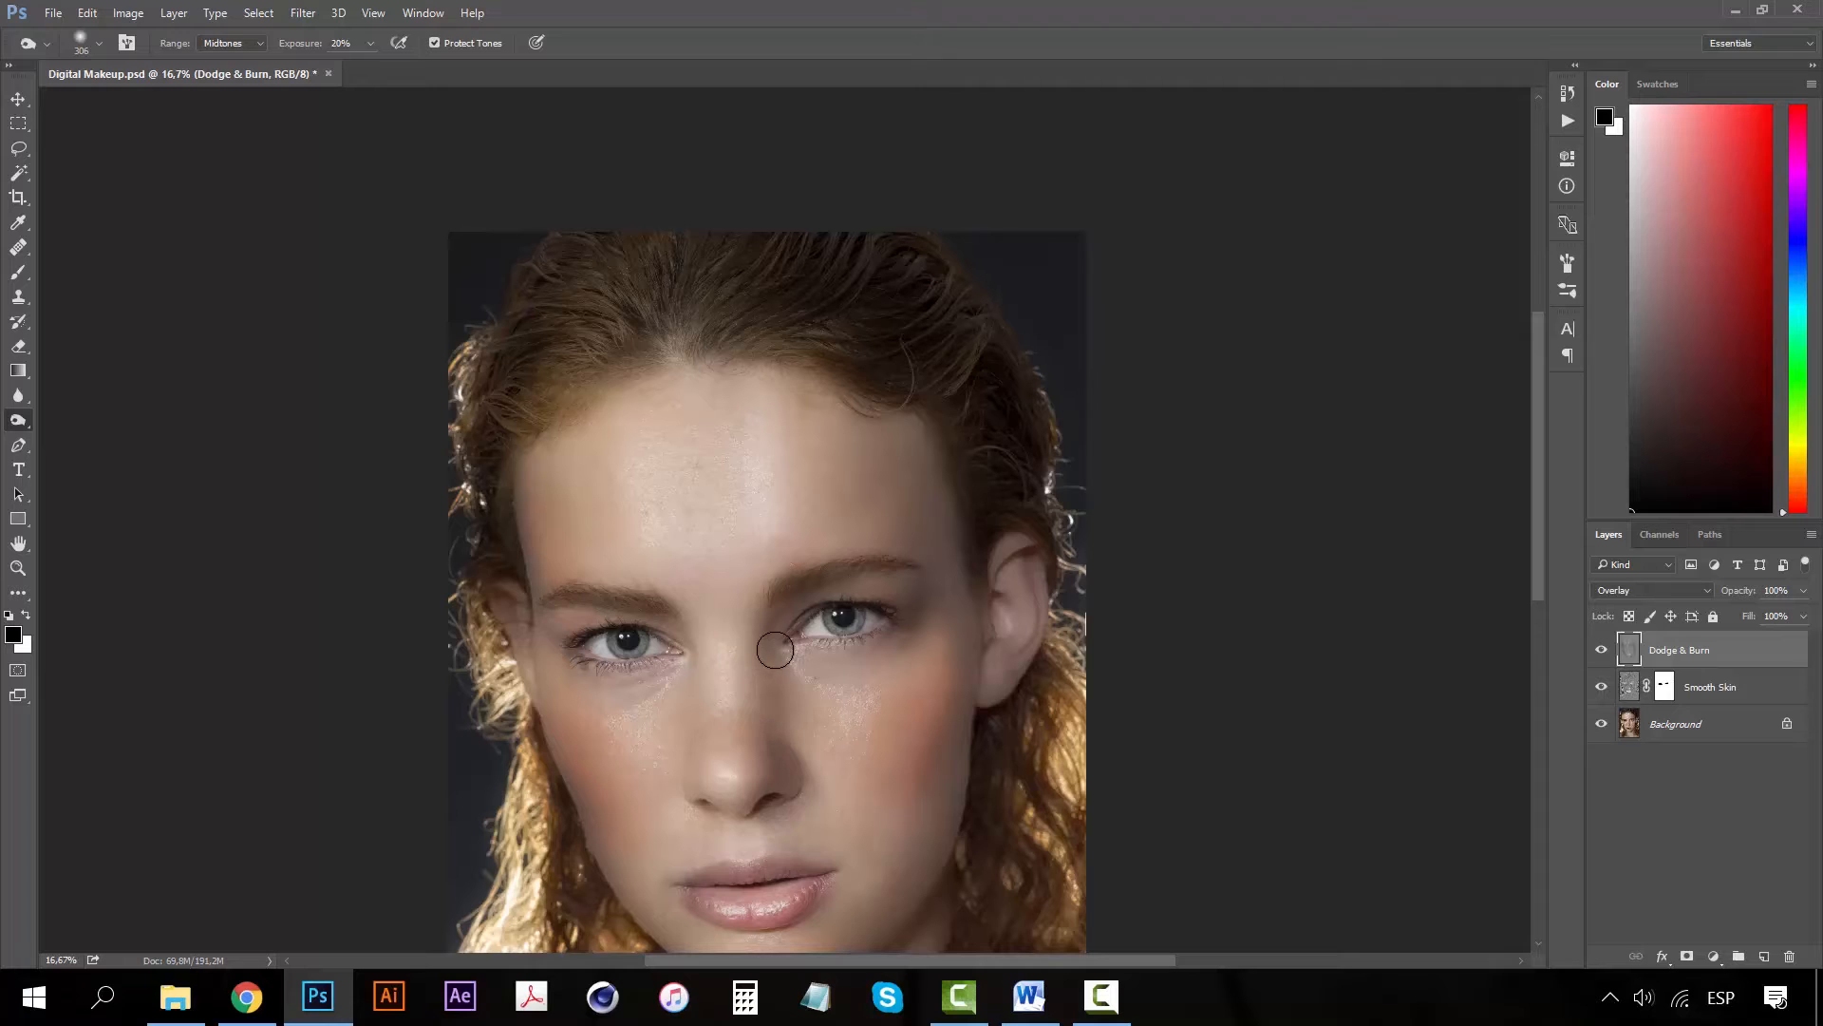
left_click_drag(768, 770, 799, 772)
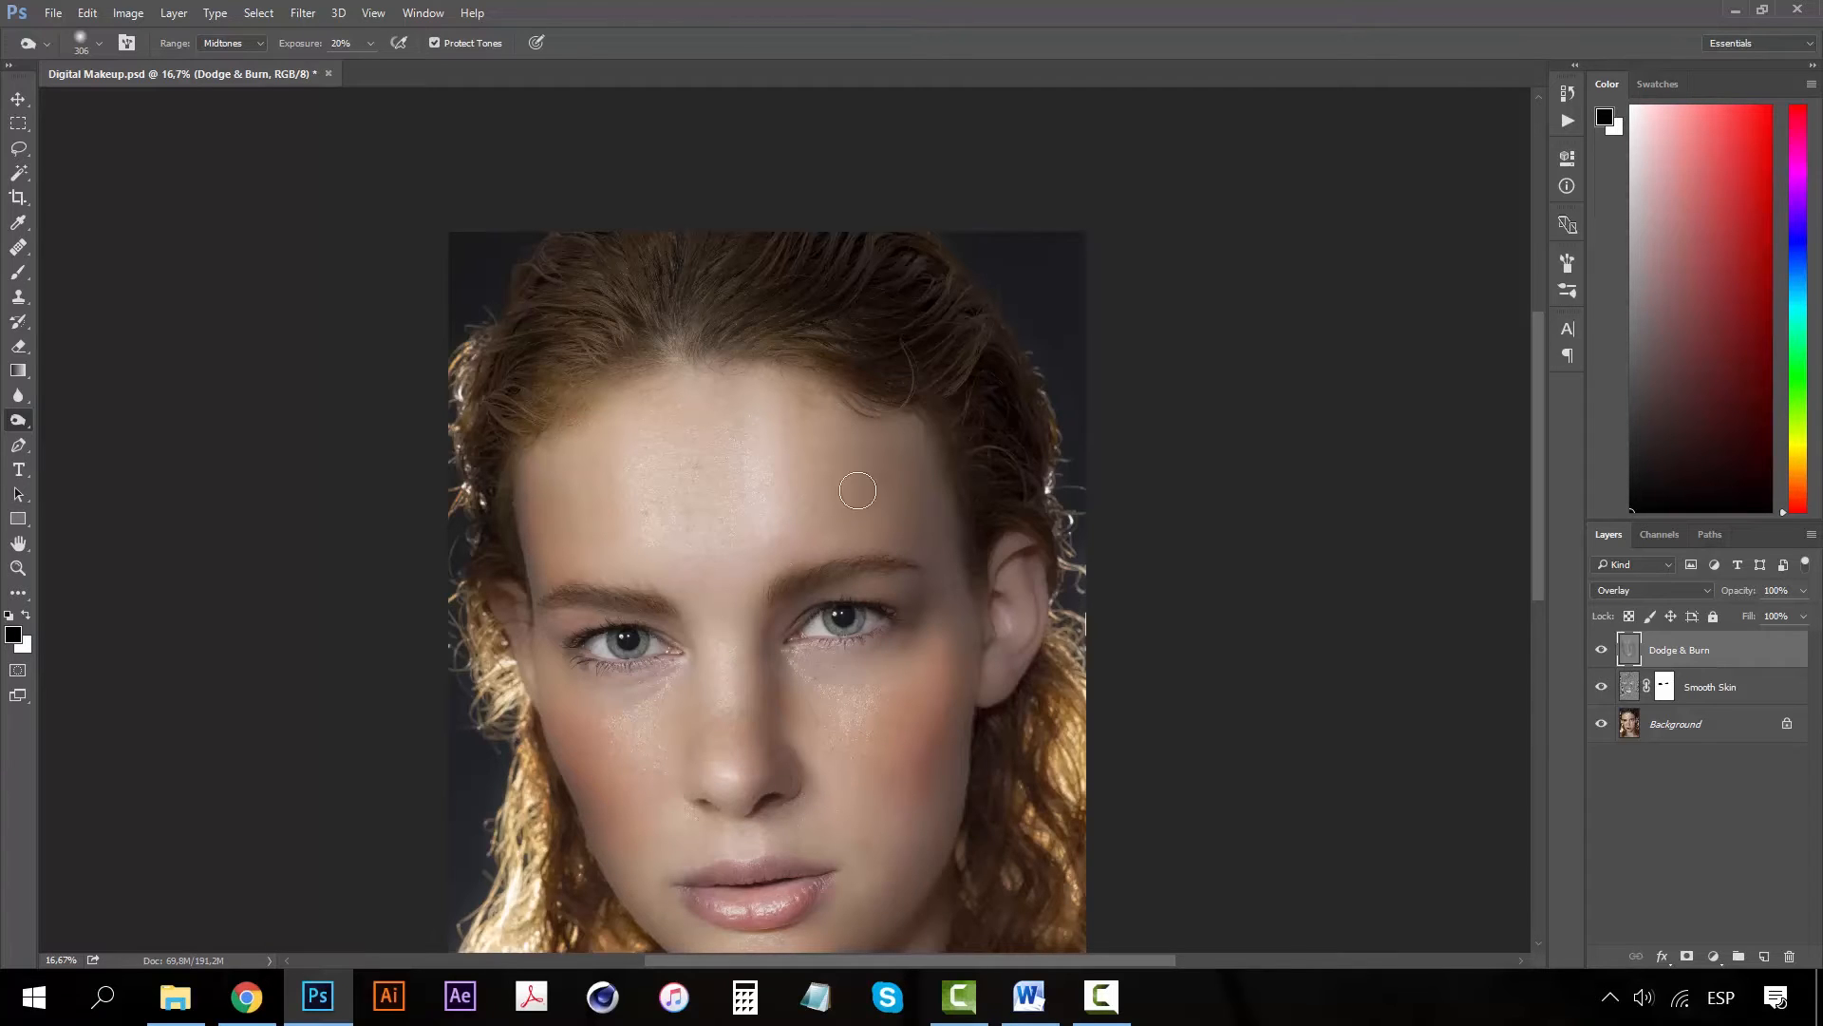
View the whole portrait and compare it with the Dodge & Burn layer hidden and shown
scroll(817, 402, "down", 3)
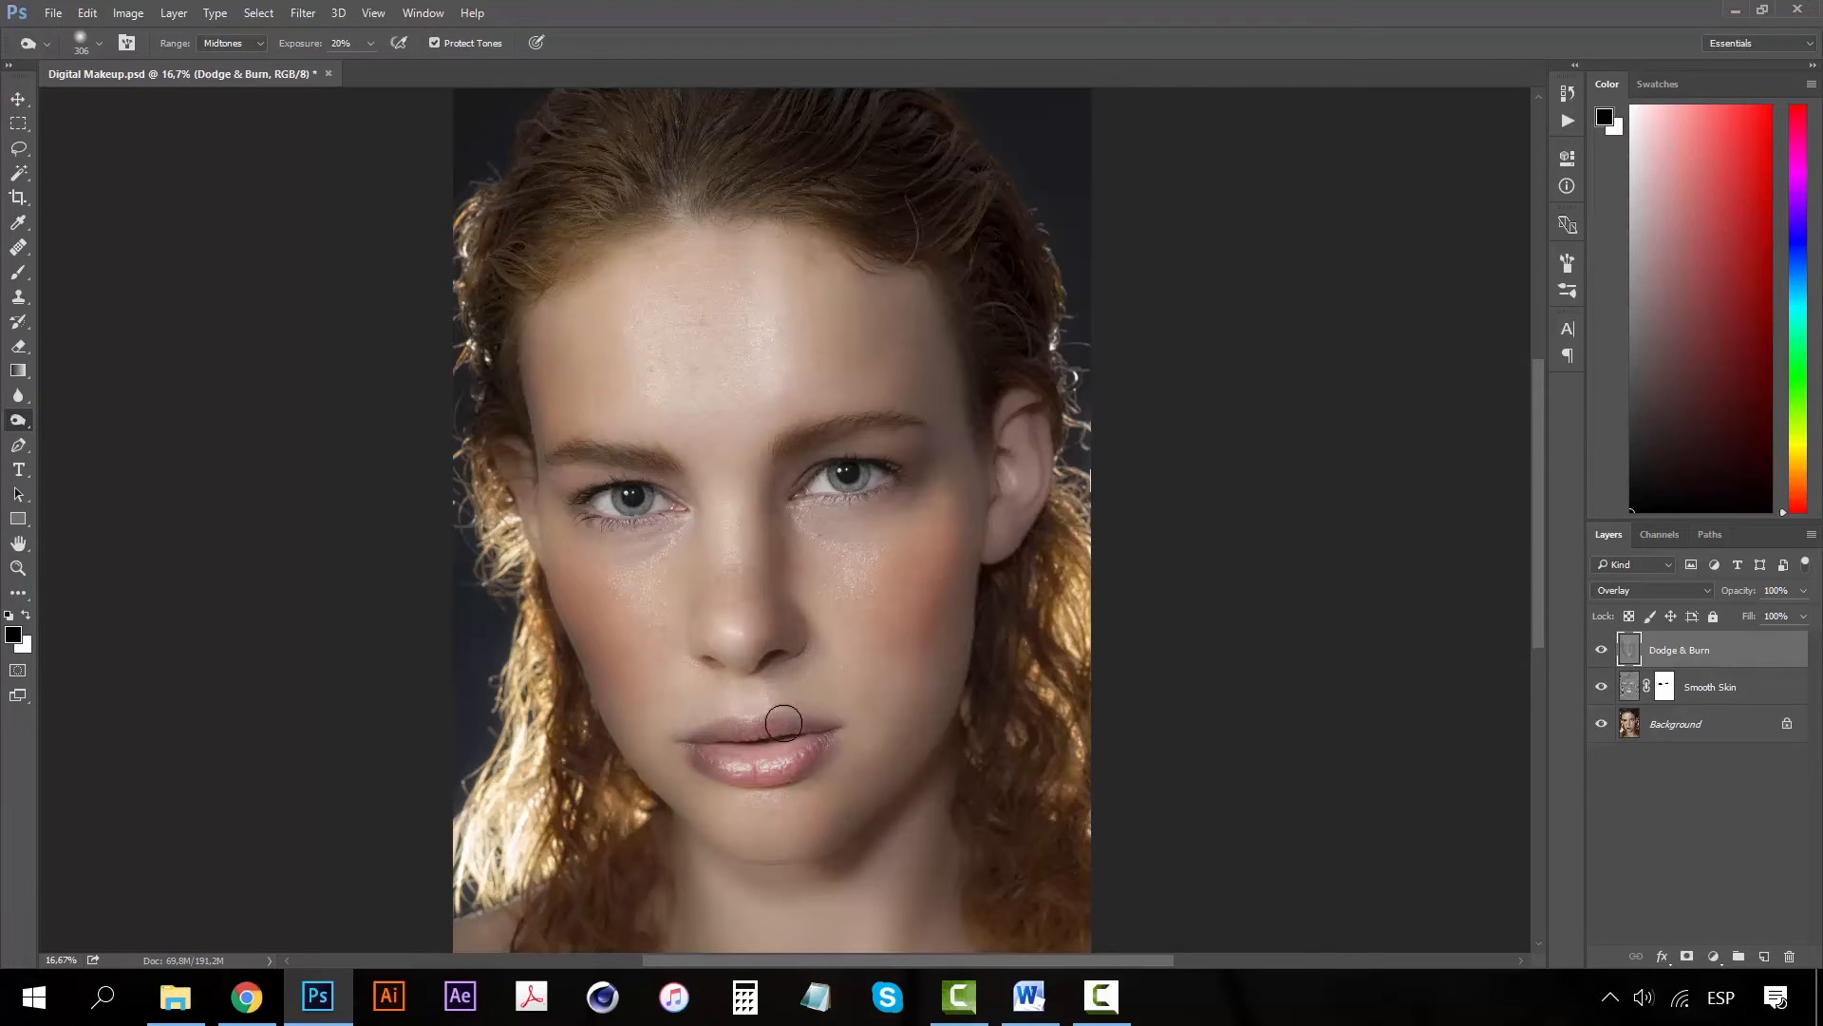
key("z")
left_click(858, 575, "alt")
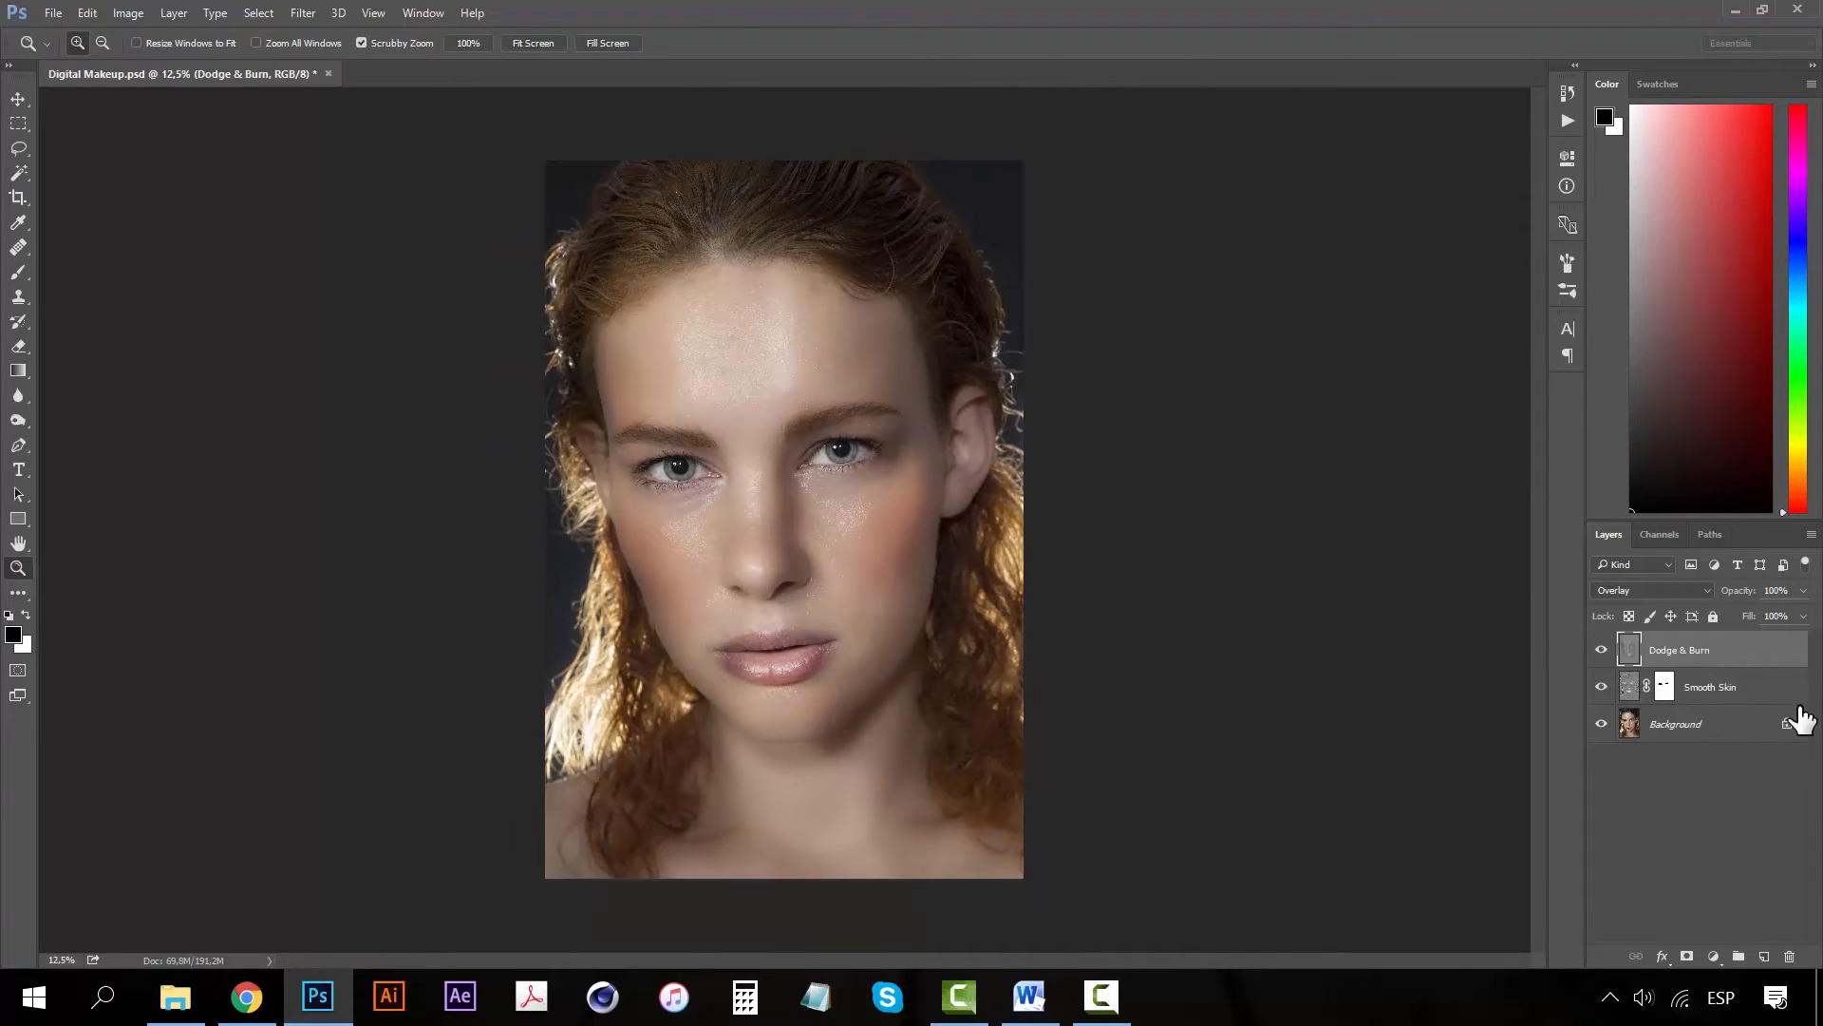
left_click(1603, 649)
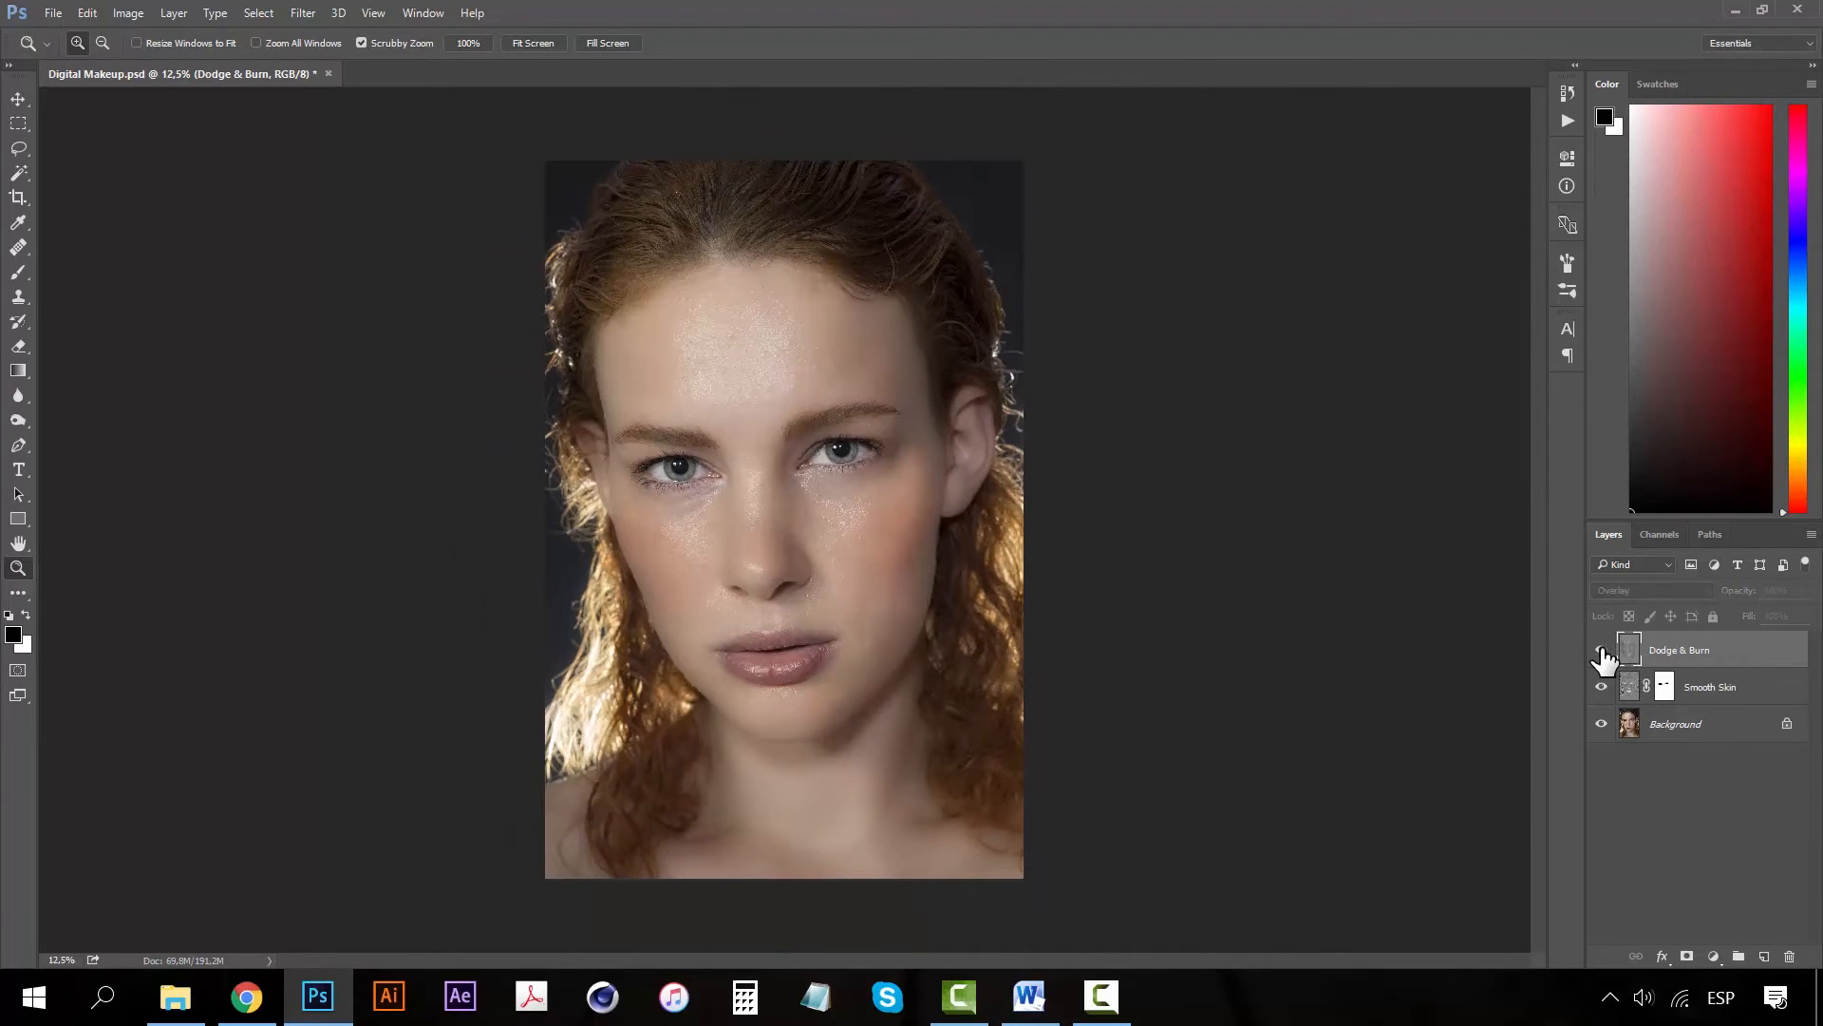
left_click(1603, 649)
left_click(1602, 650)
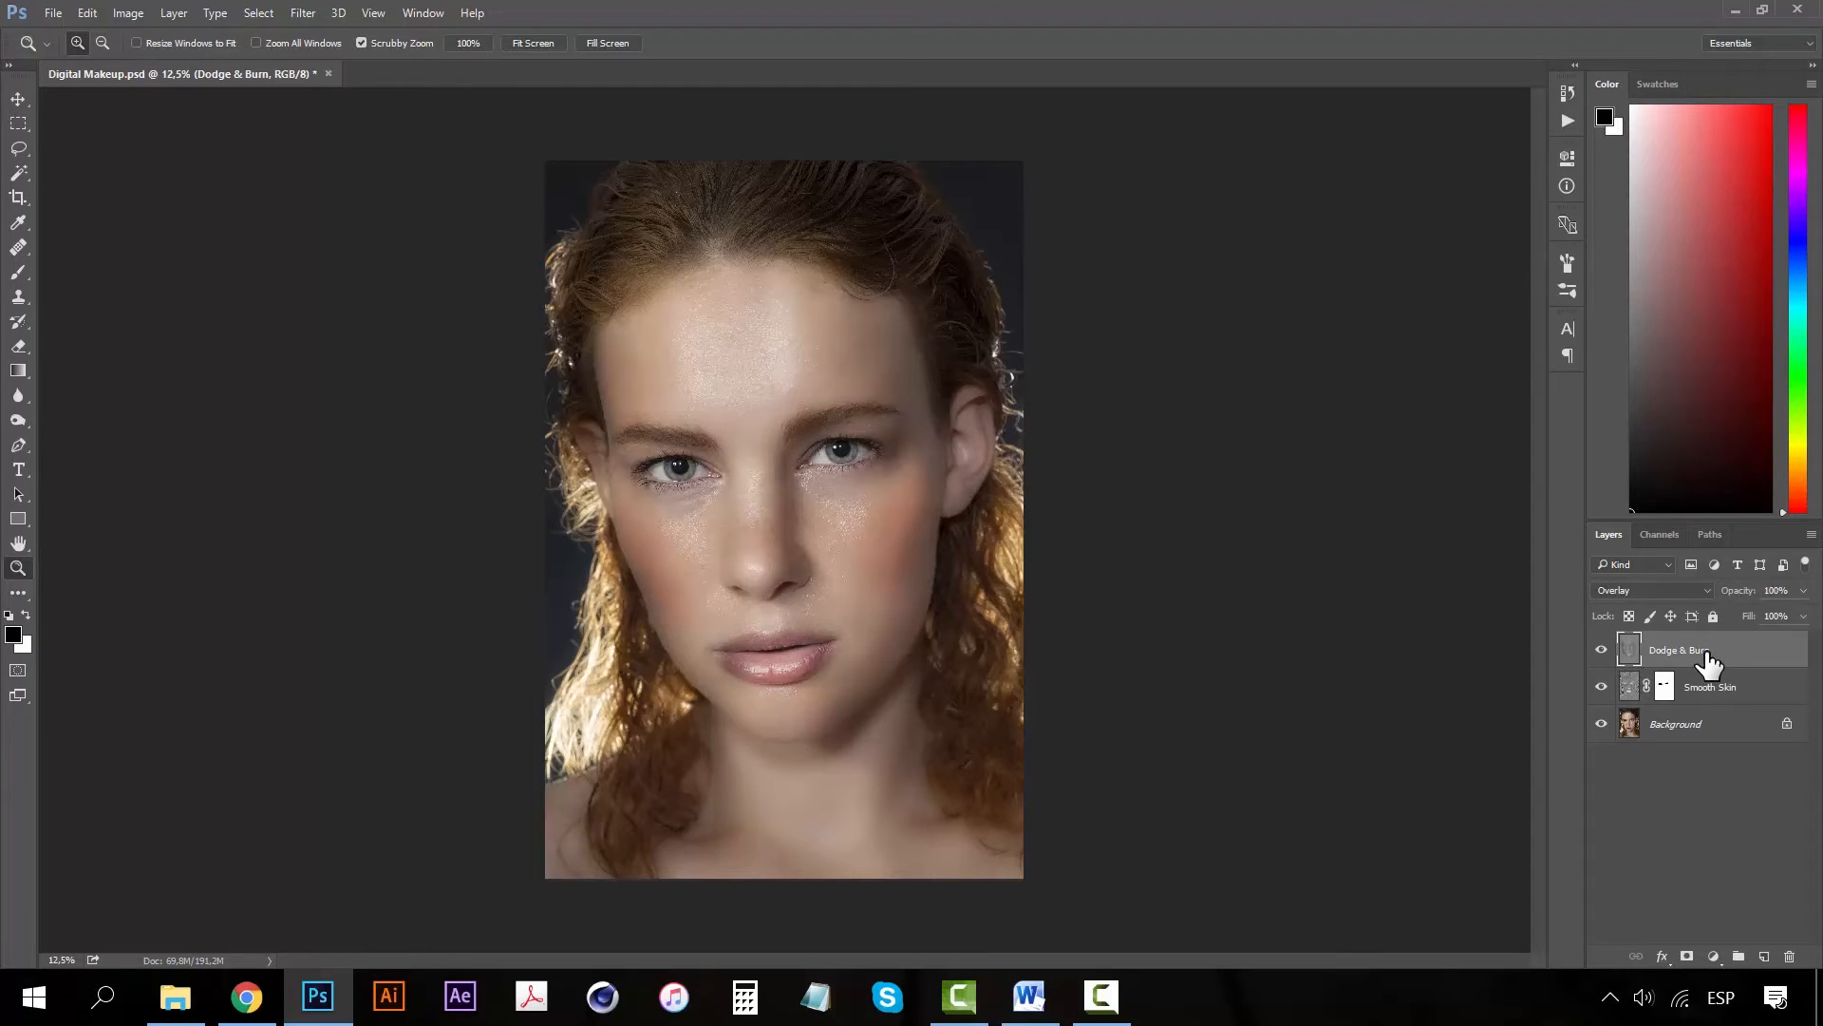
Lower the Dodge & Burn layer's opacity to 68% and check the softened contouring by hiding and showing the layer
key("v")
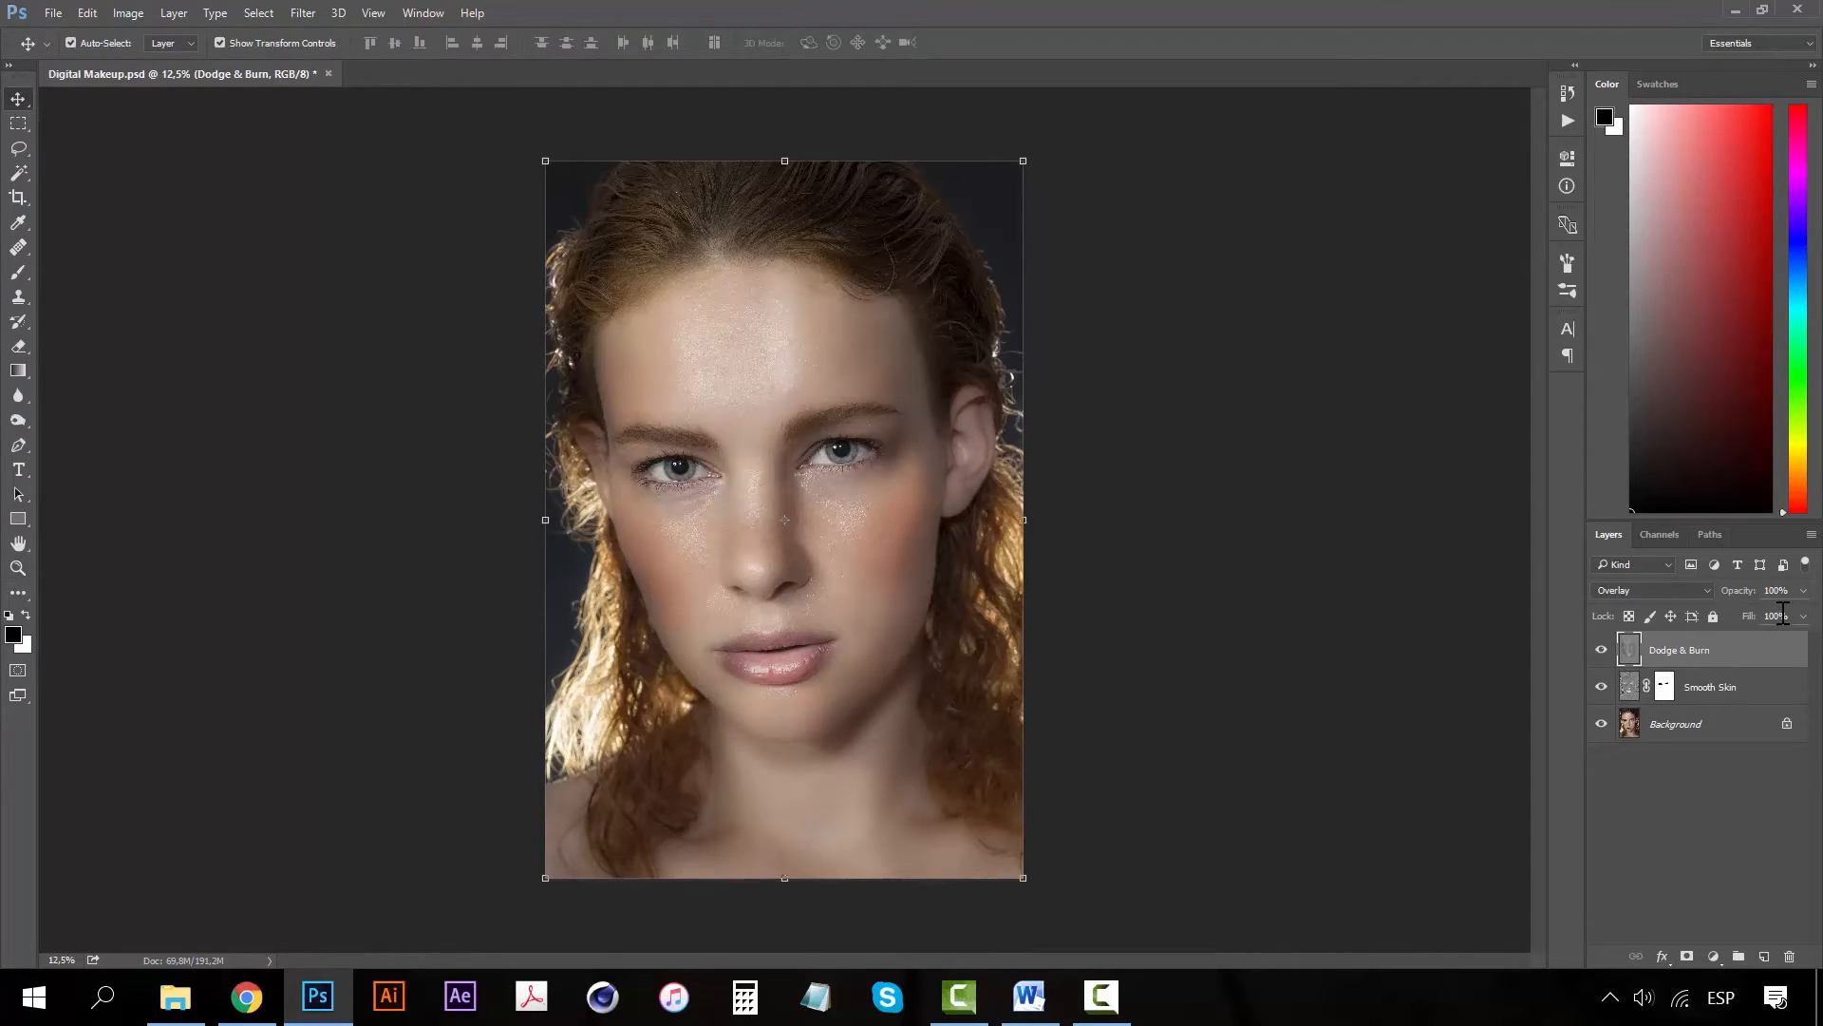
left_click(1803, 591)
left_click(1602, 650)
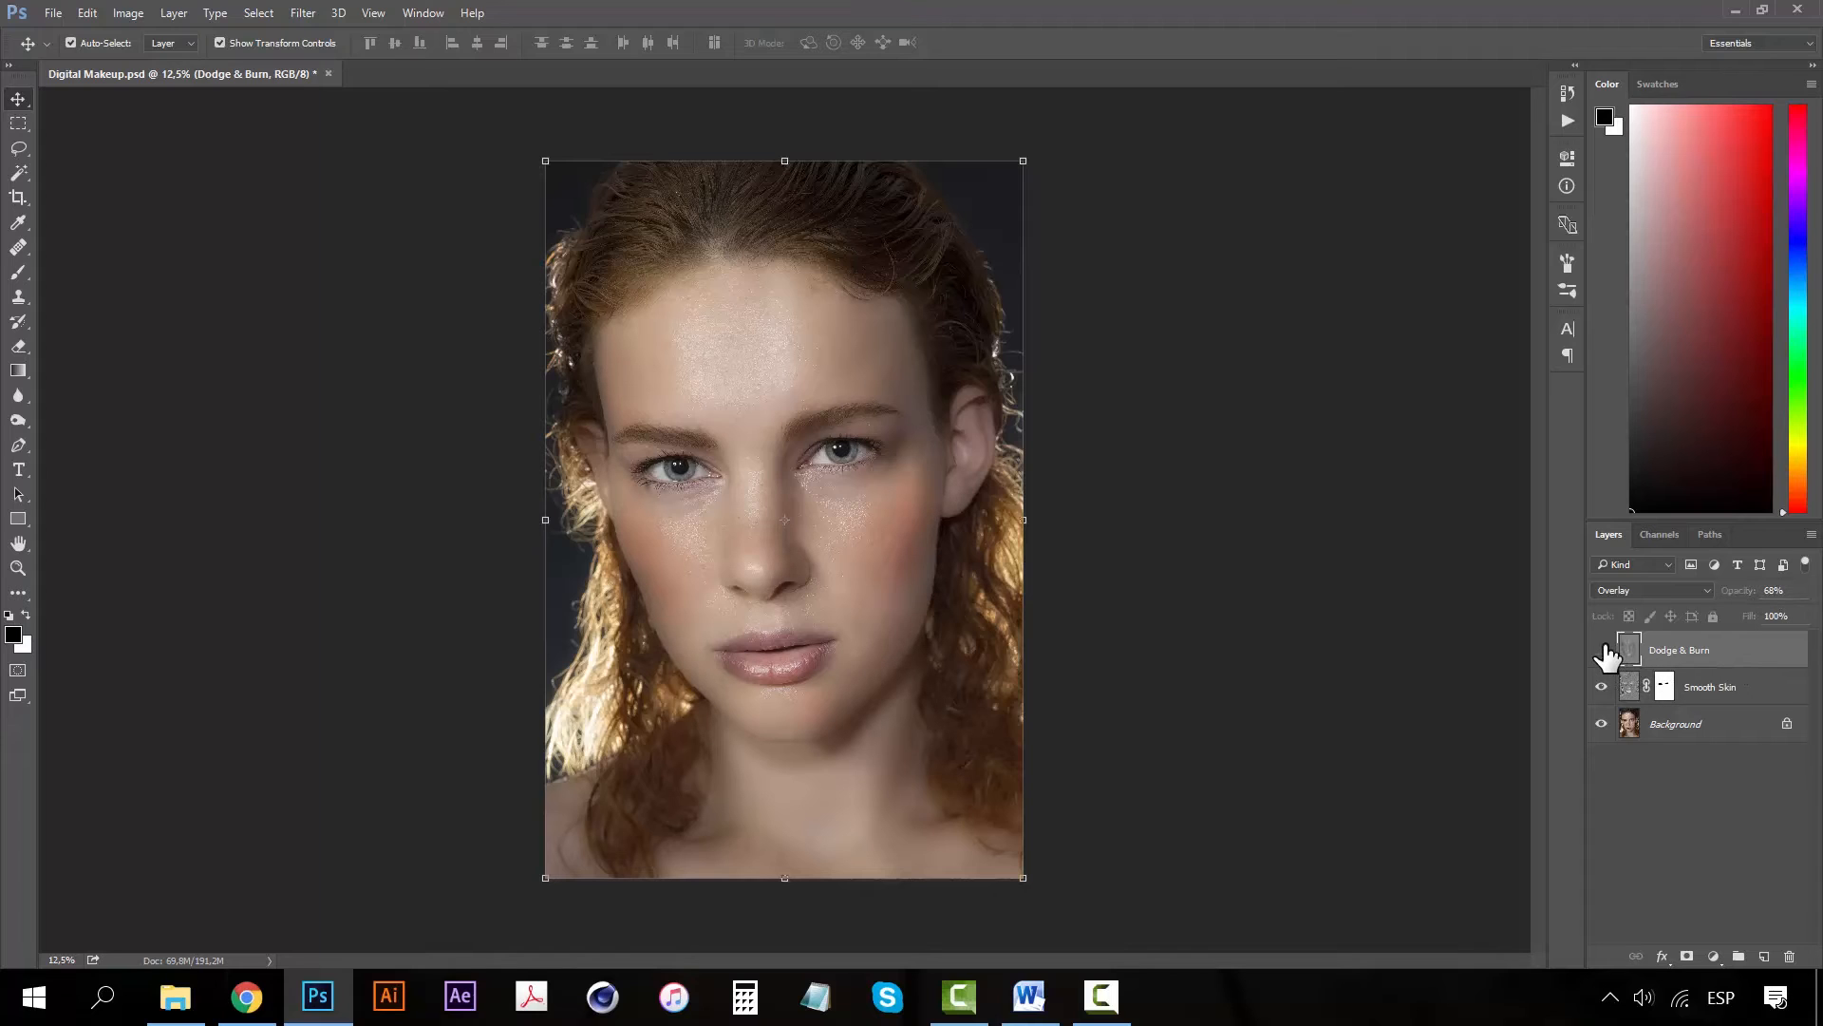
left_click(1602, 650)
left_click(1602, 650)
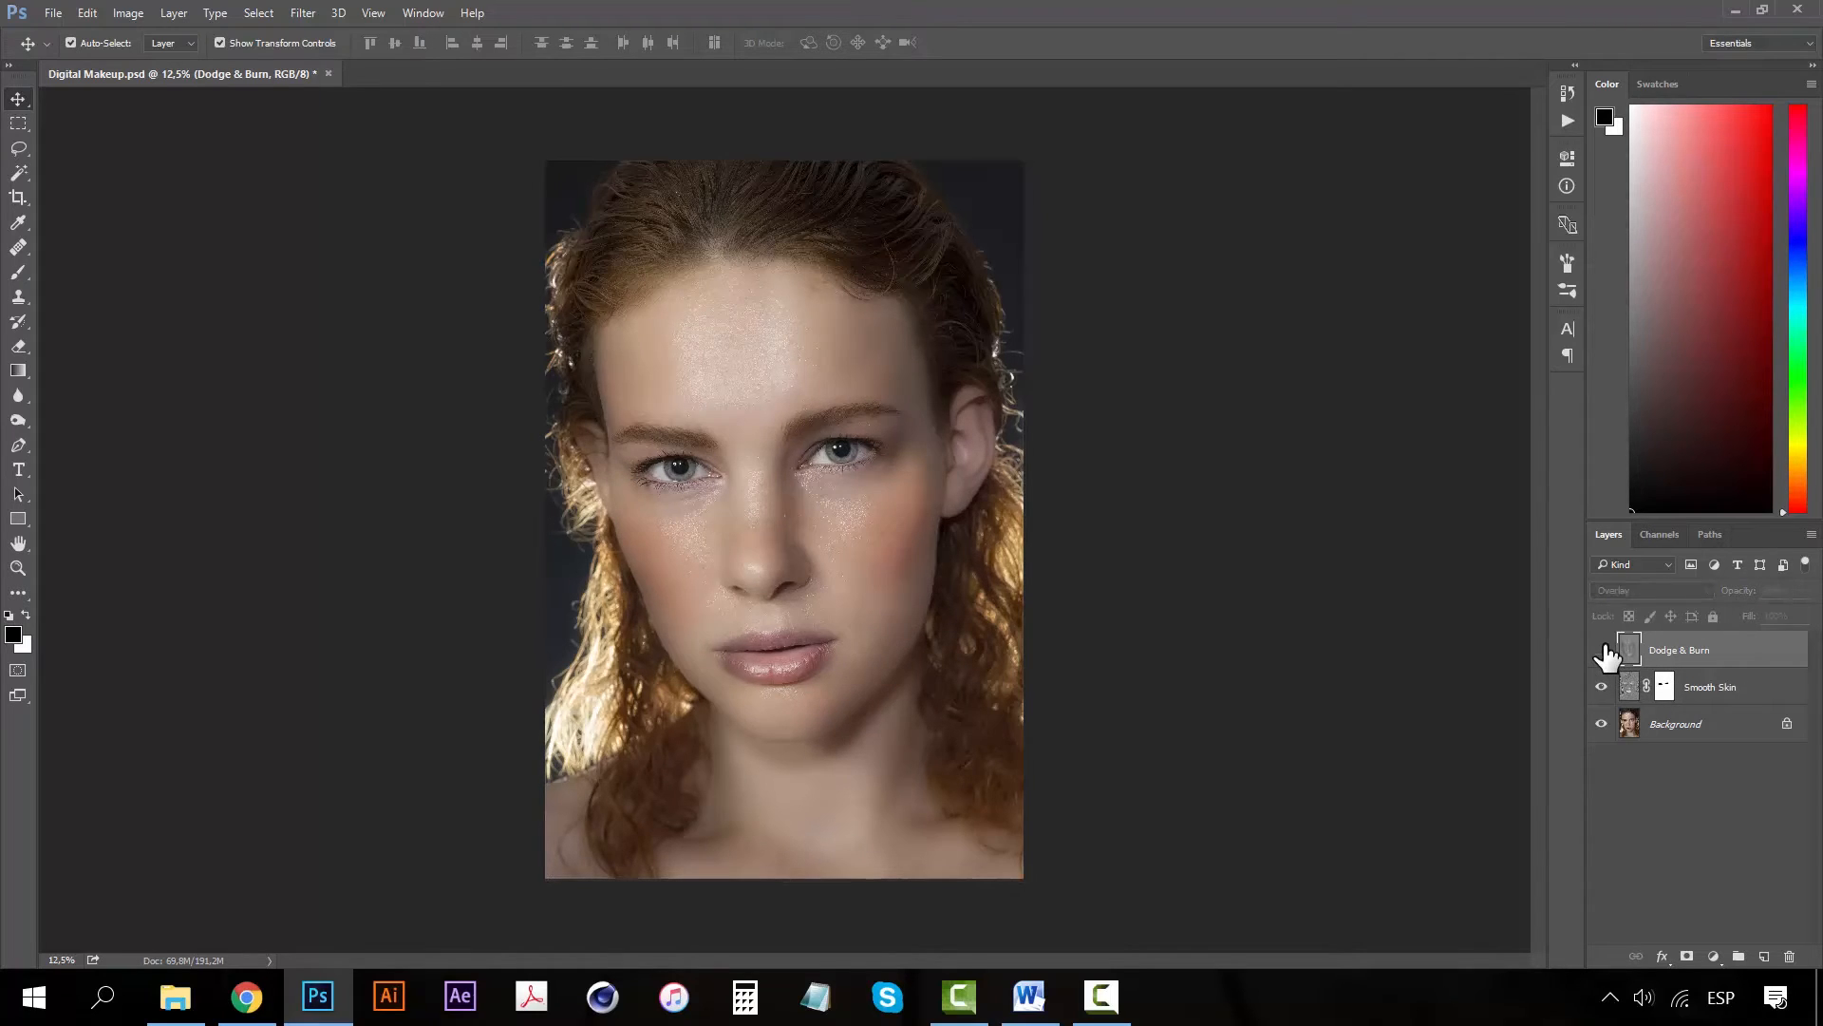
left_click(1602, 651)
left_click(1602, 650)
left_click(1602, 650)
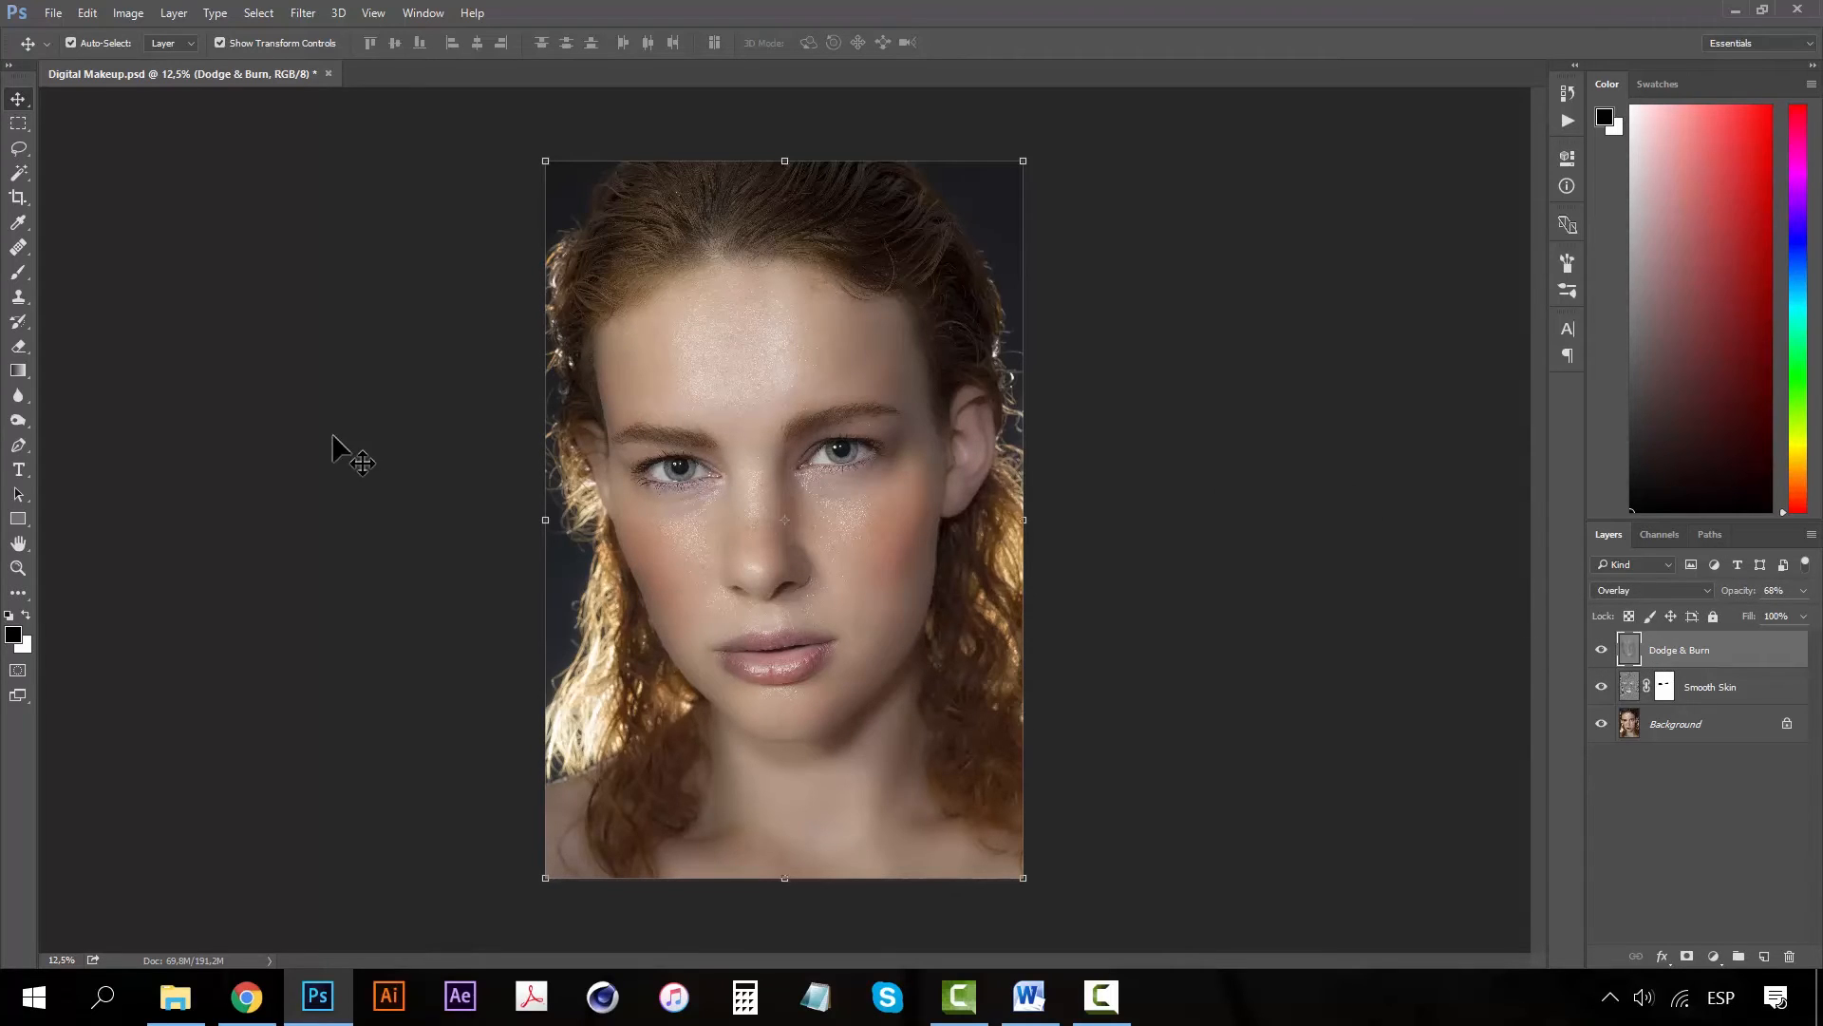
Switch to the Dodge tool and review the face's highlights and shadows with the Dodge & Burn layer toggled off and on
left_click_drag(21, 419, 76, 425)
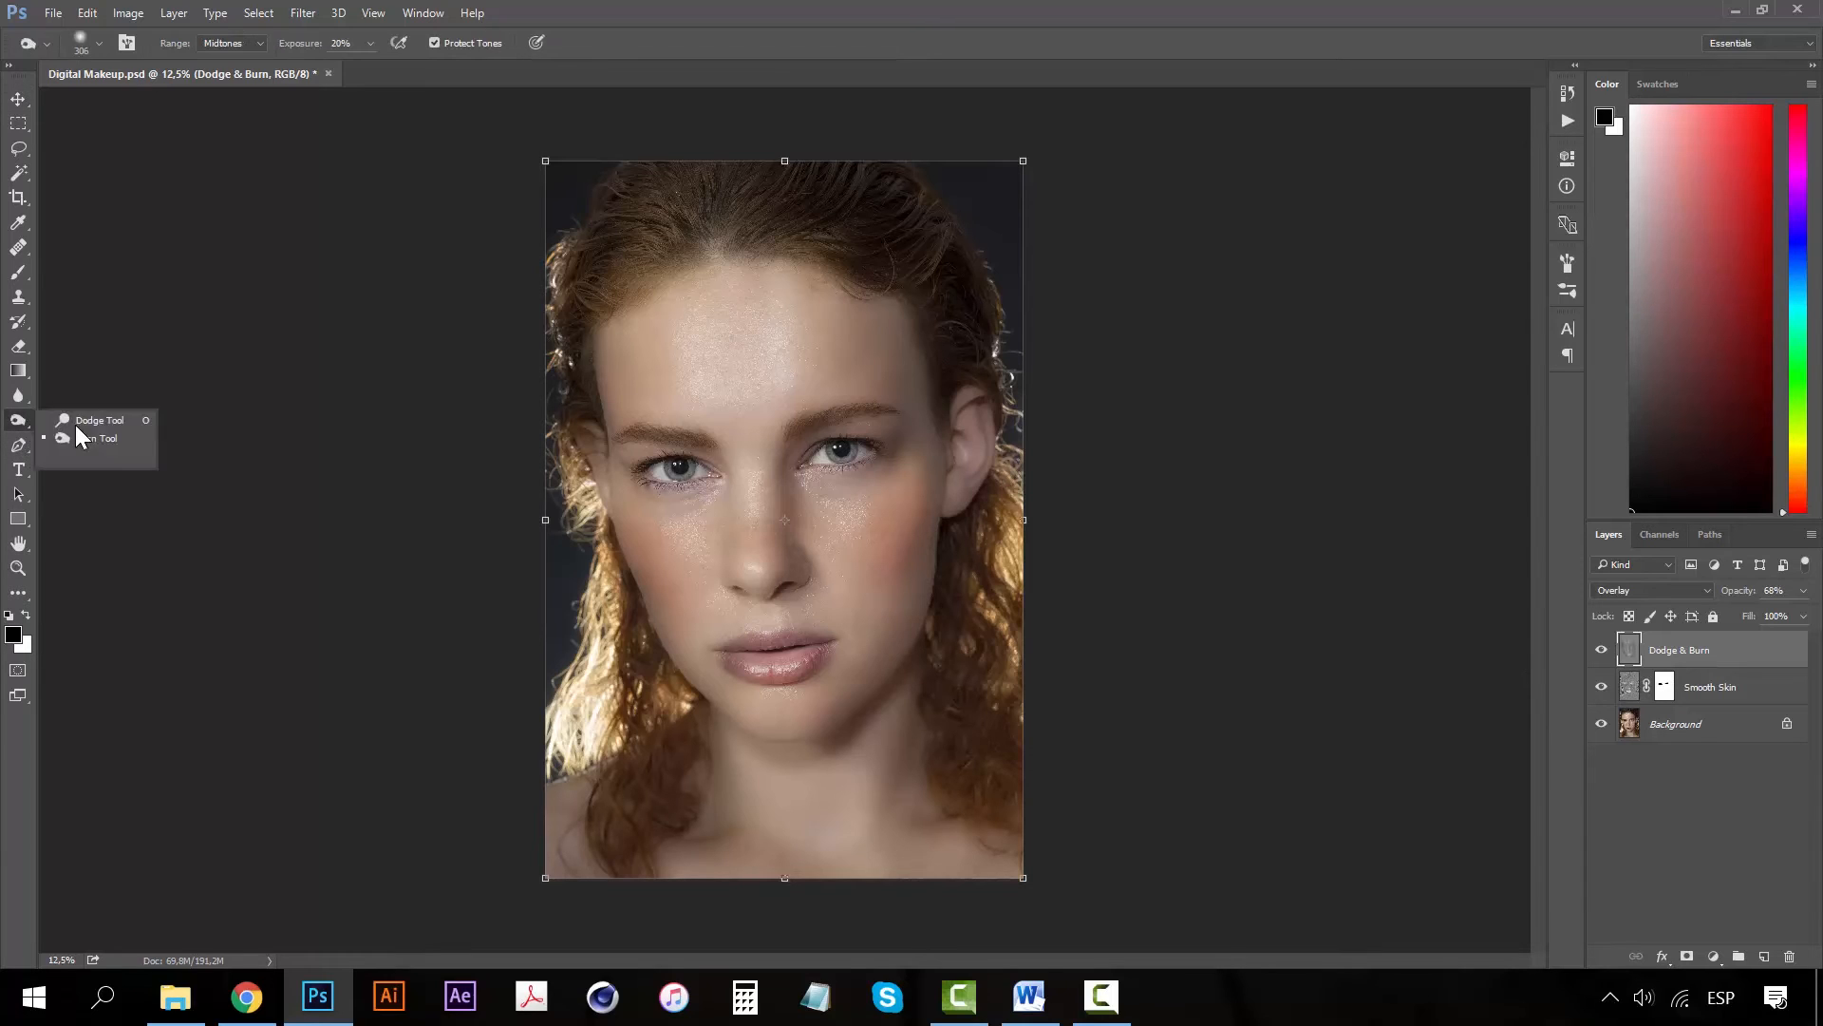
left_click(78, 421)
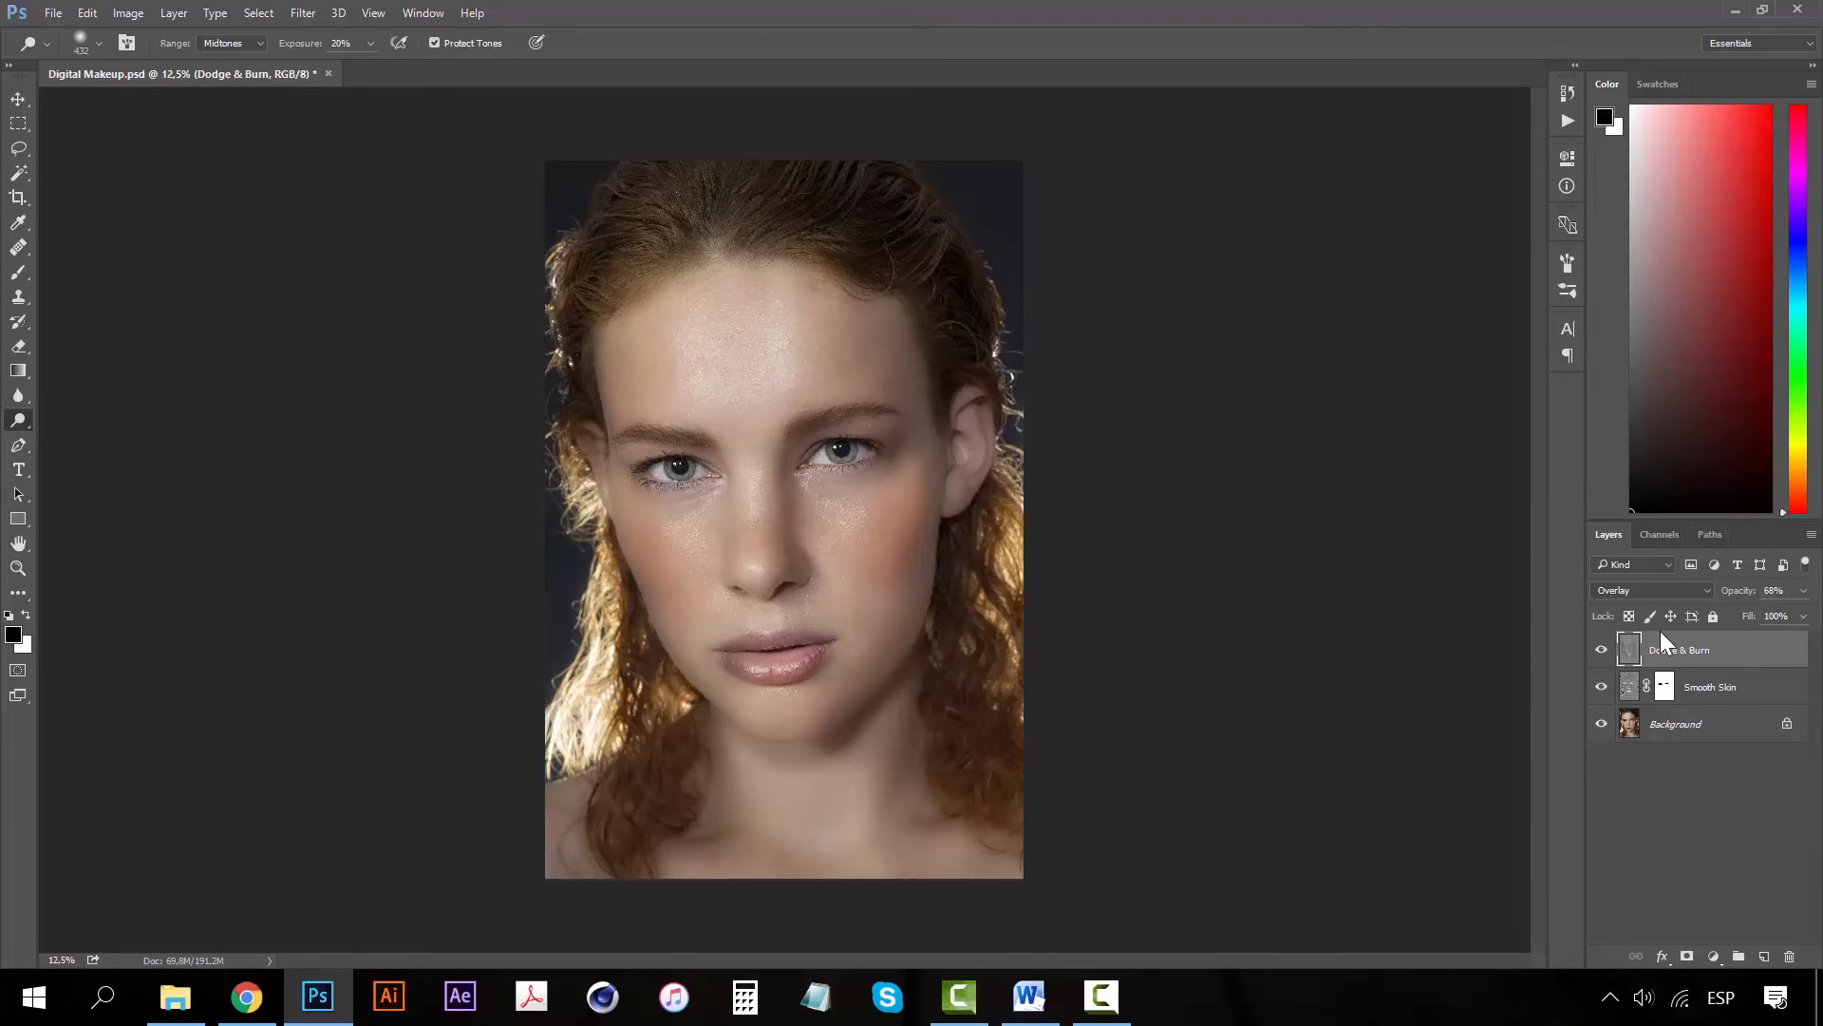
left_click(1601, 650)
left_click(1601, 649)
left_click(1601, 650)
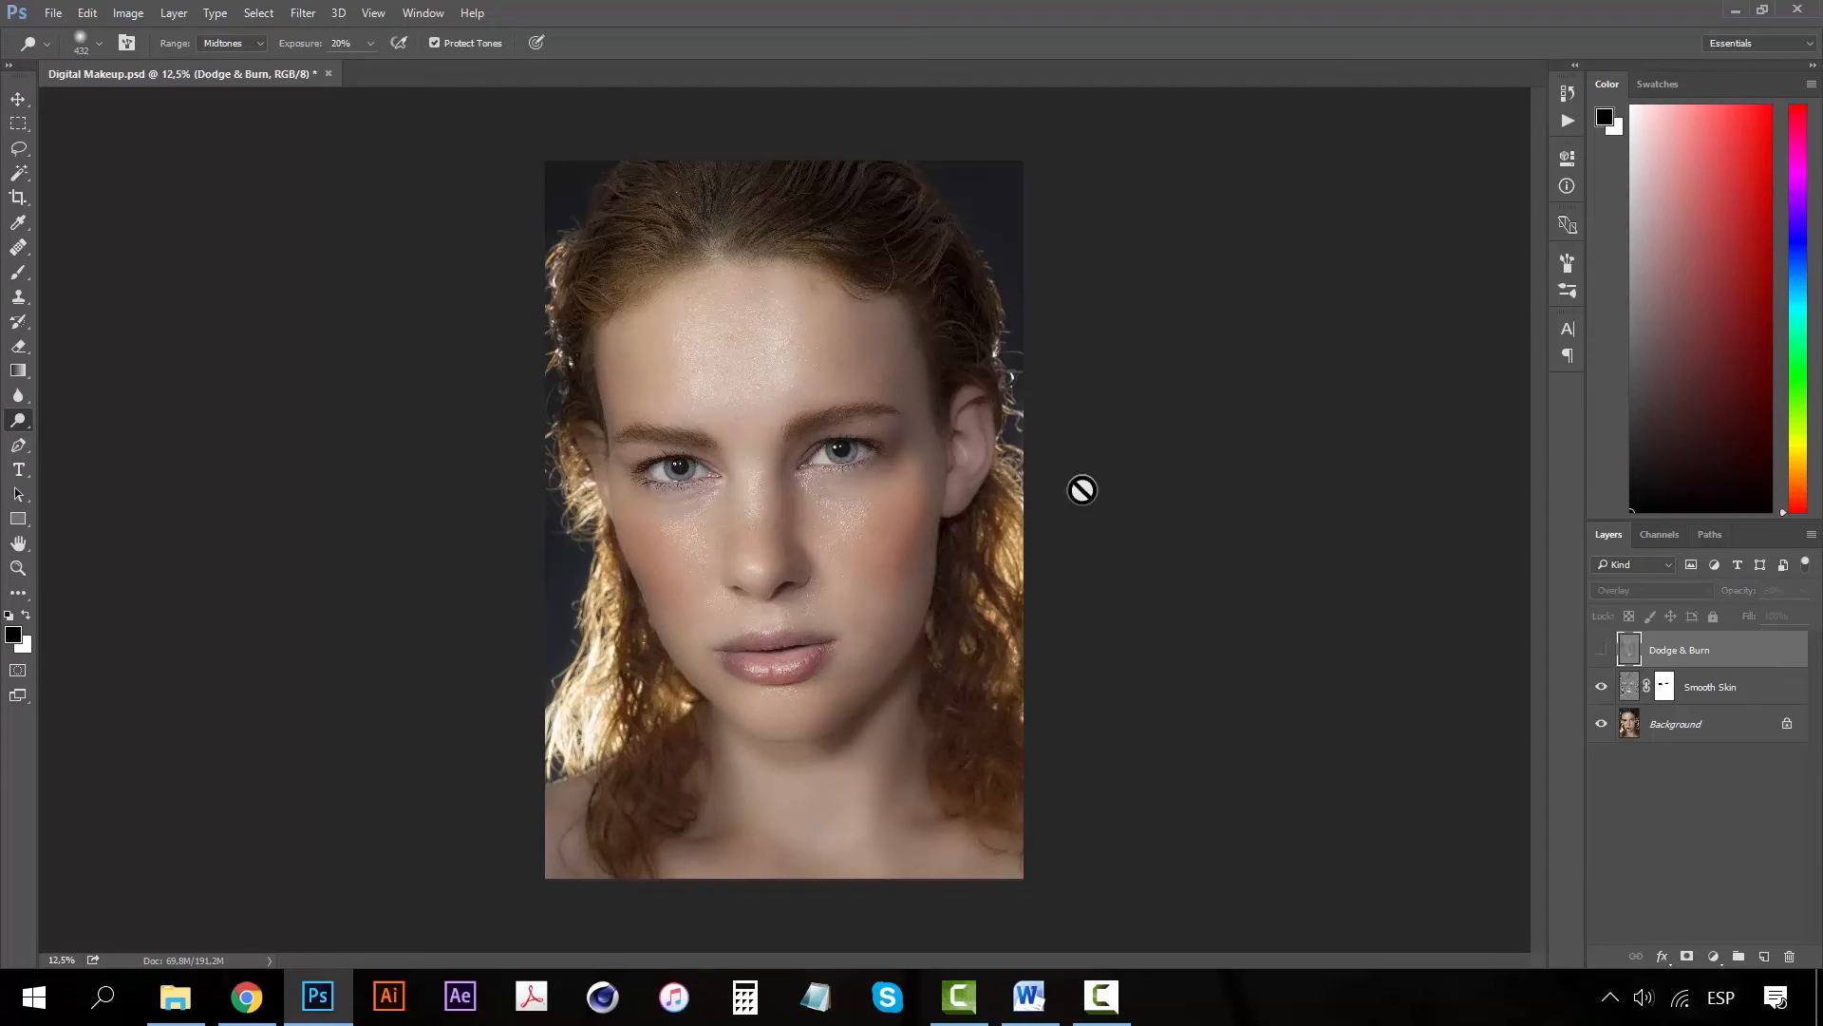
left_click(1601, 649)
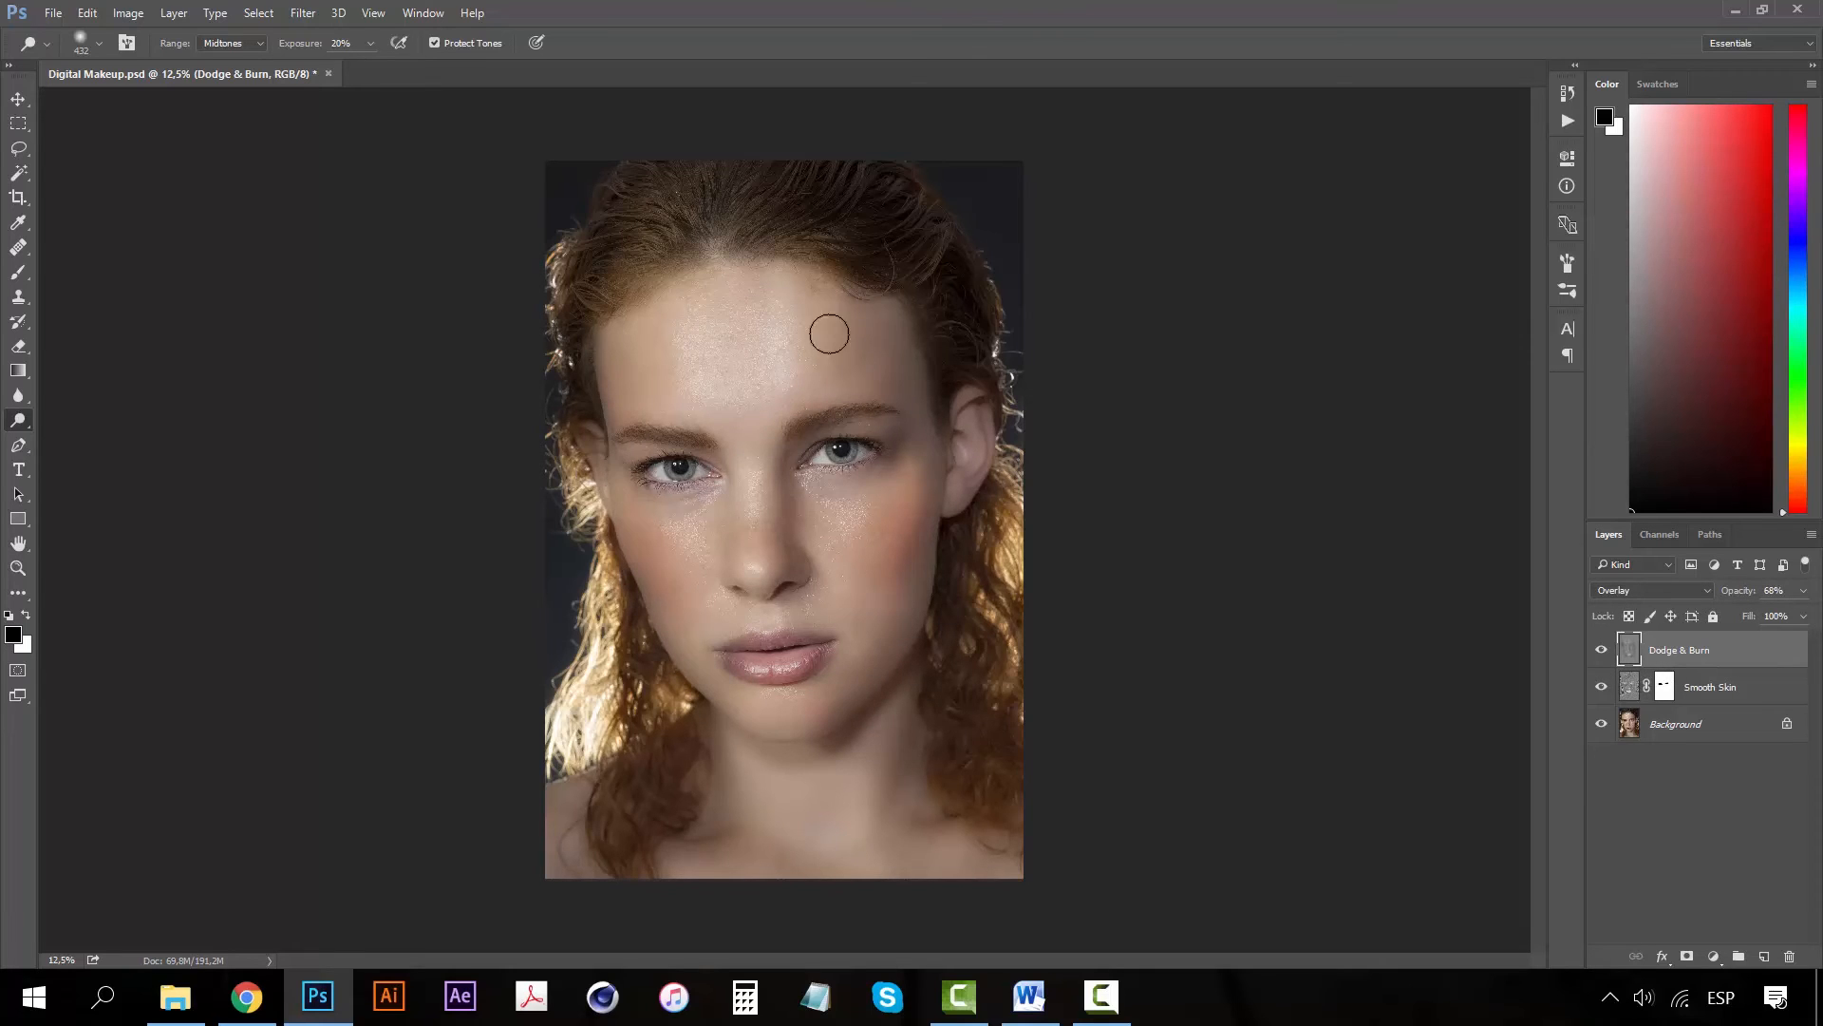
left_click(1600, 650)
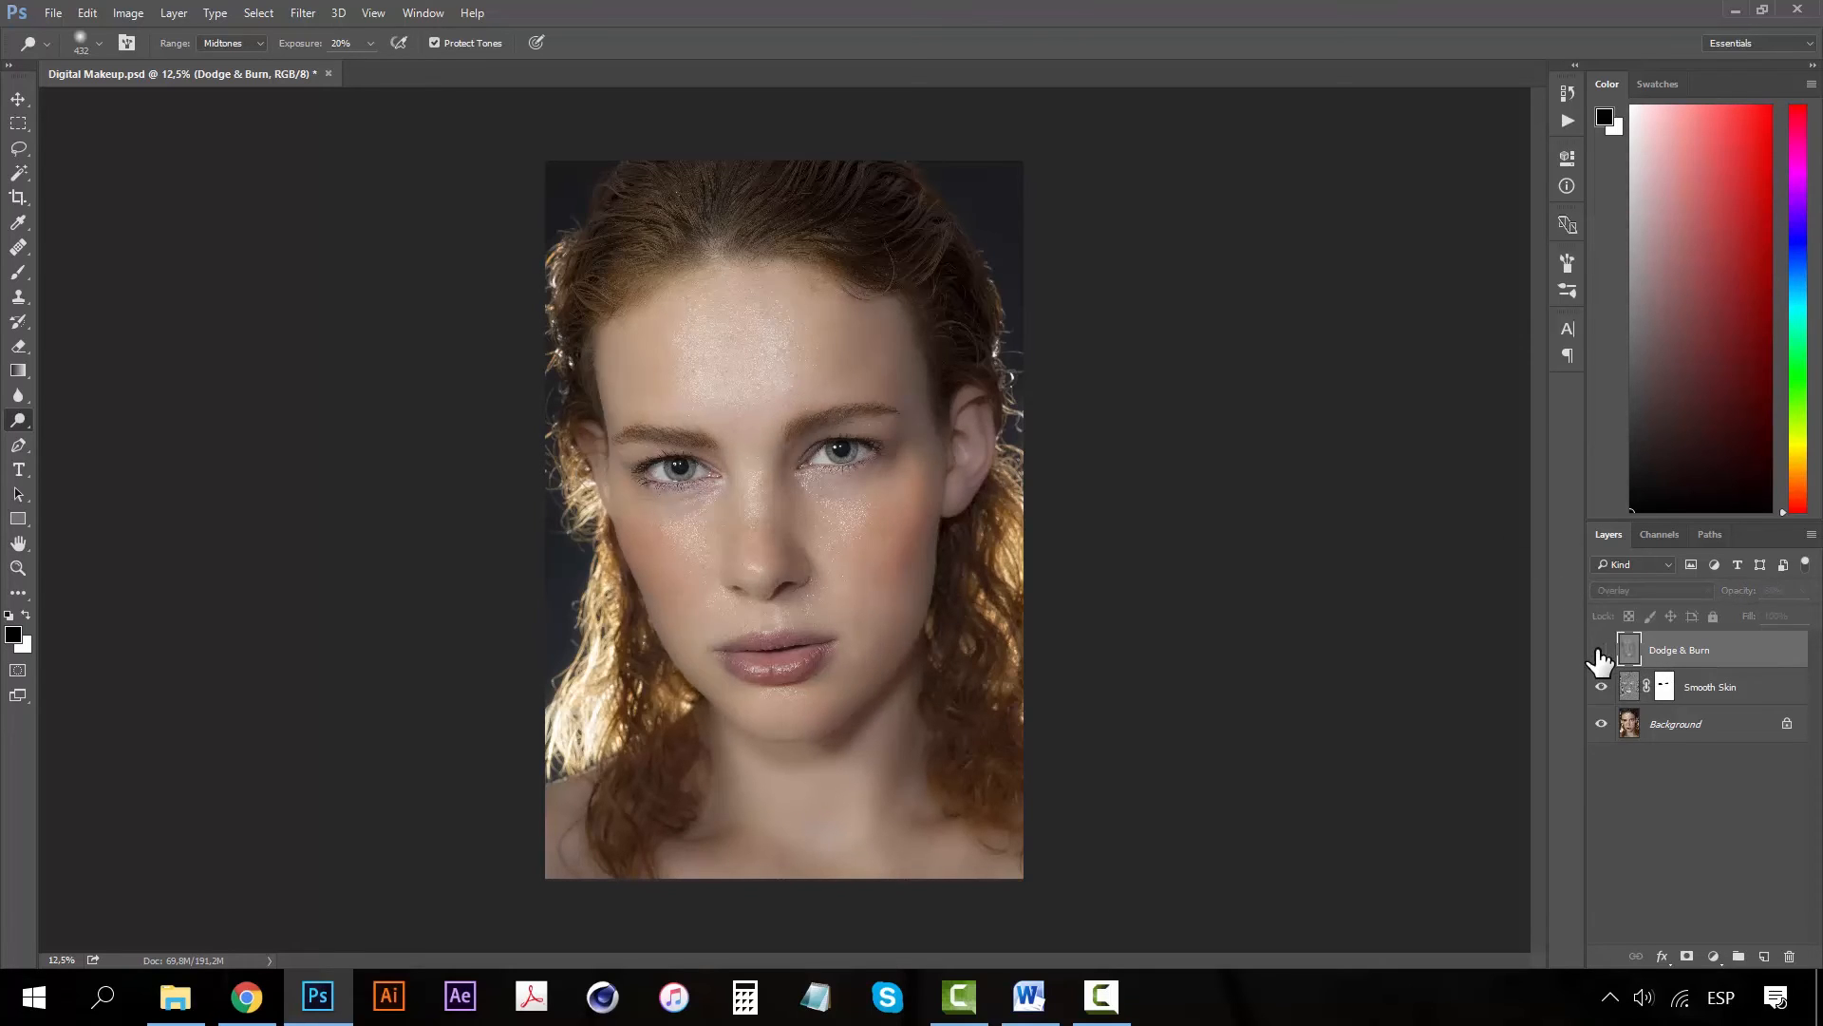
left_click(1600, 650)
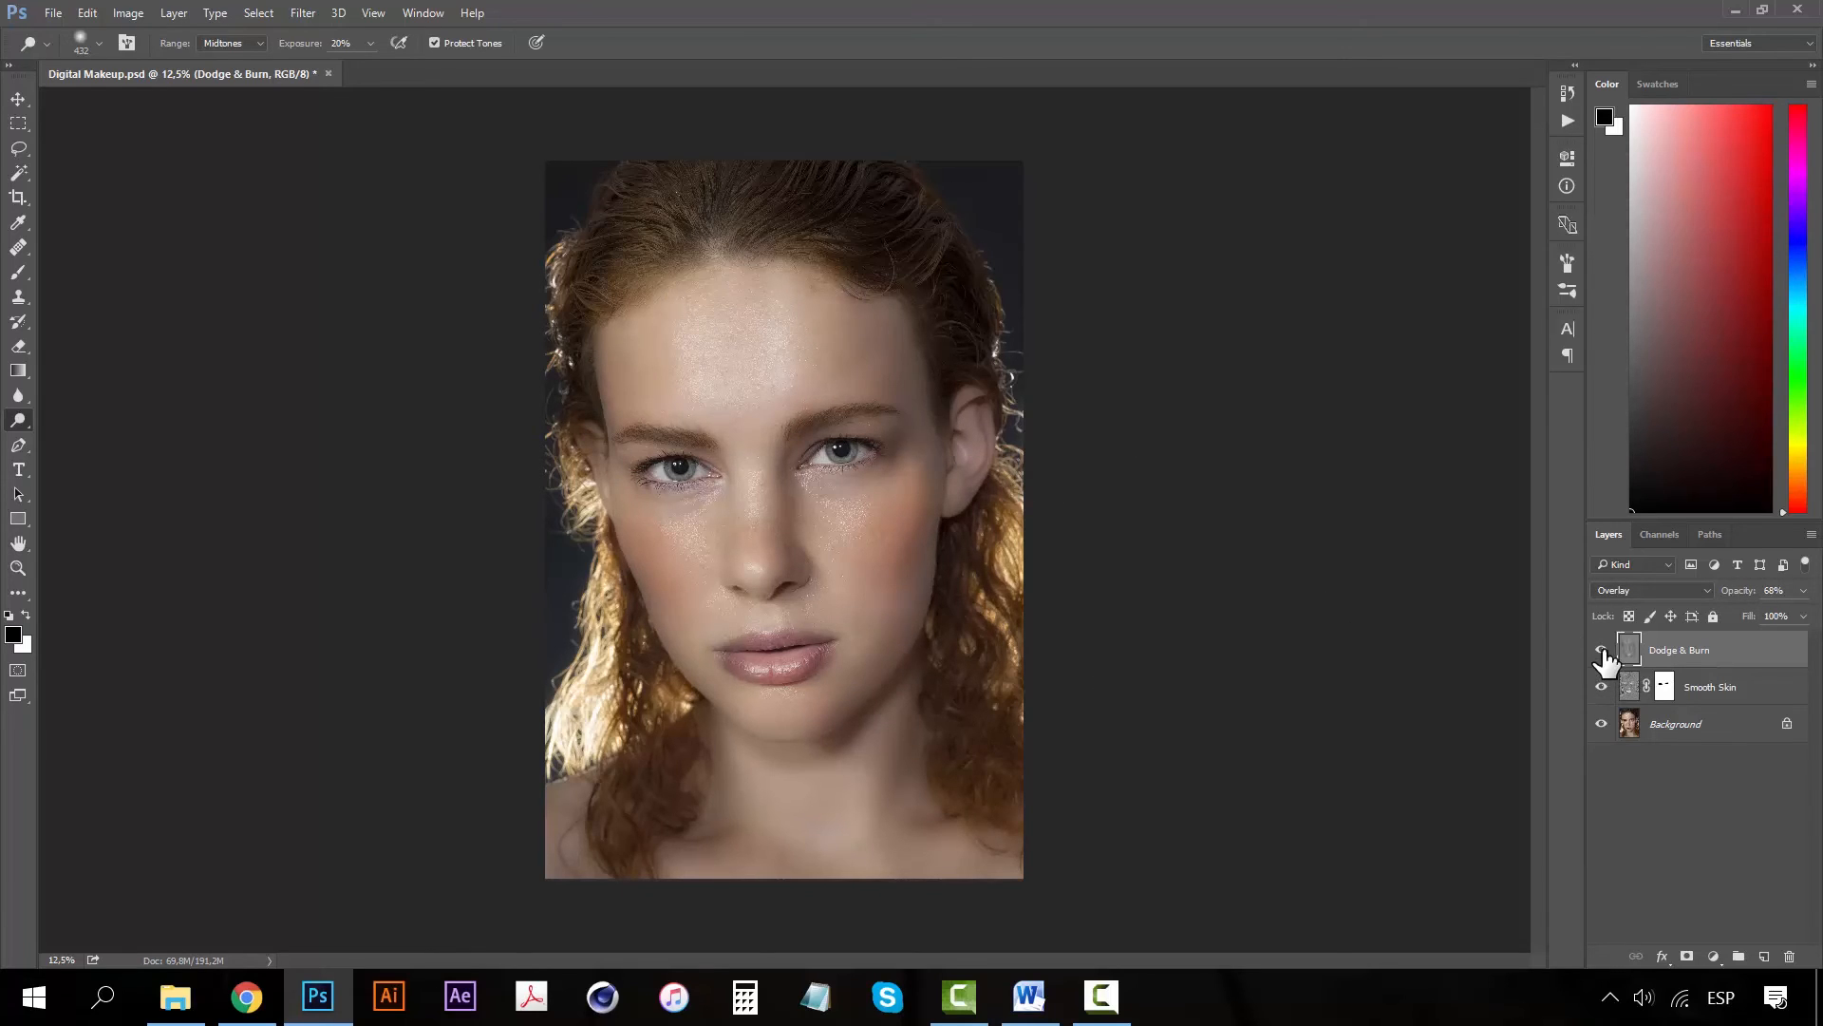
left_click(1601, 649)
left_click(1601, 649)
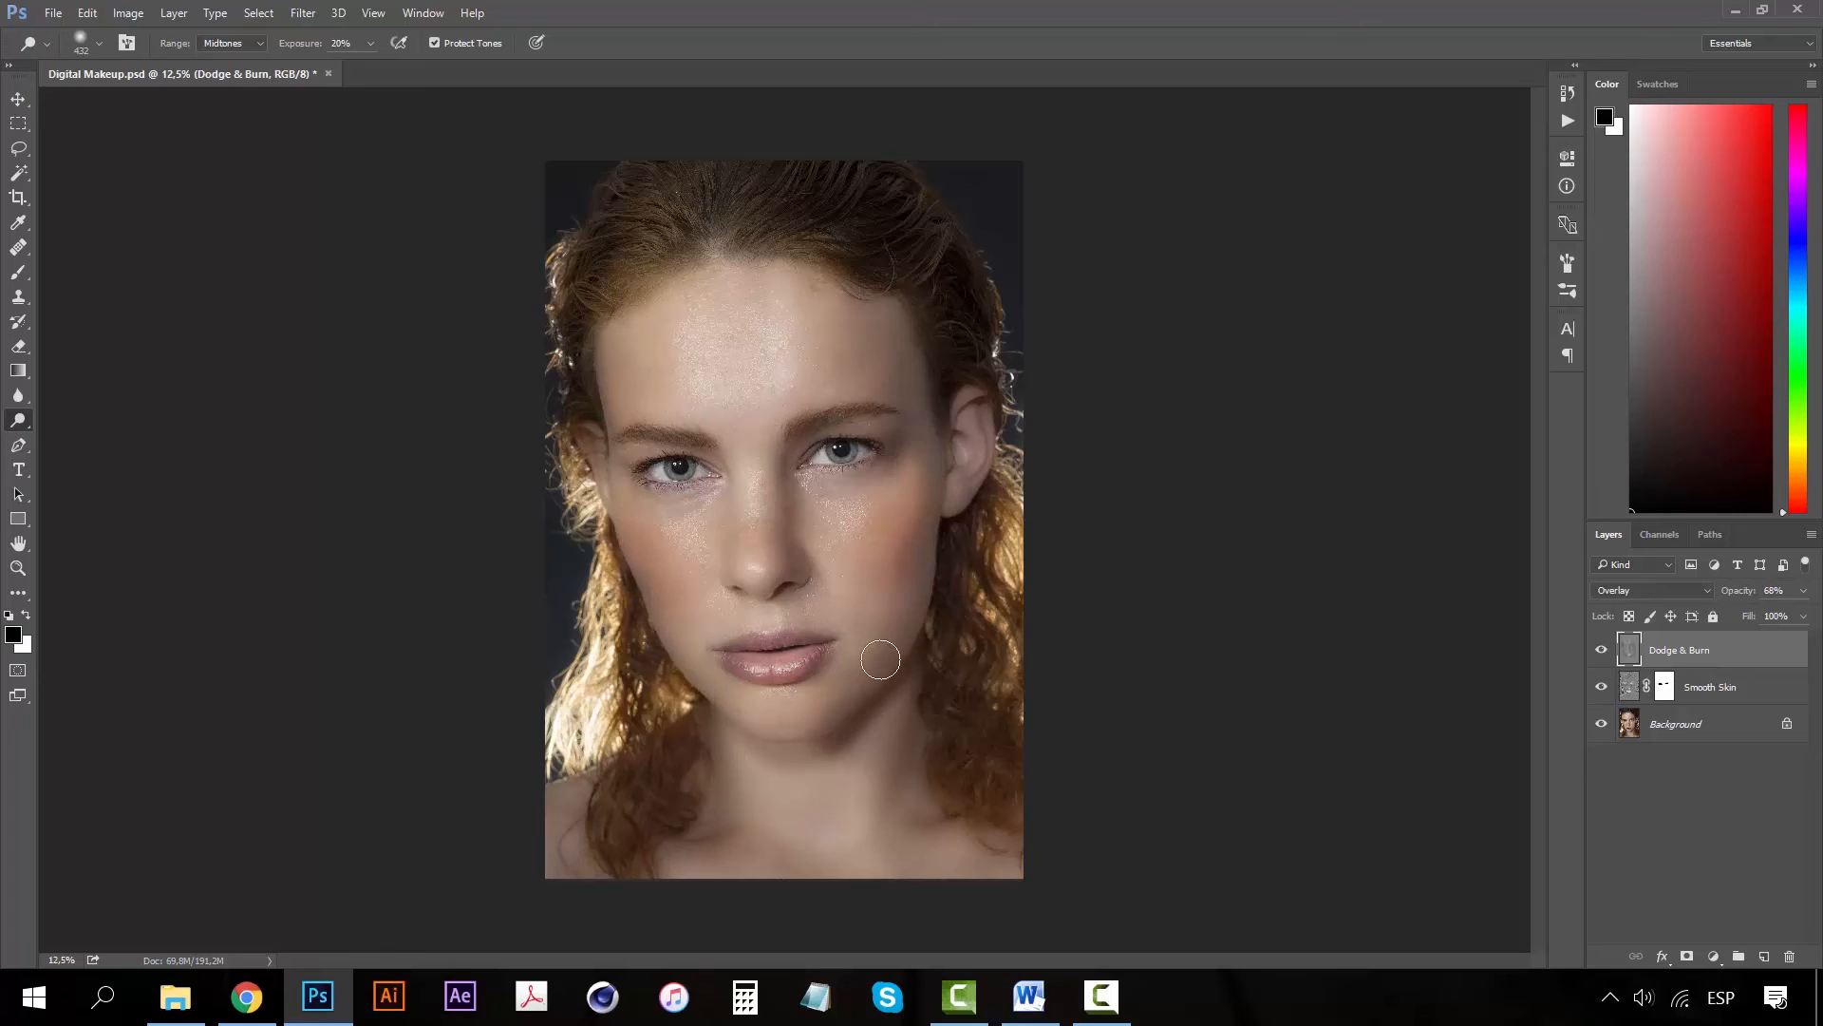